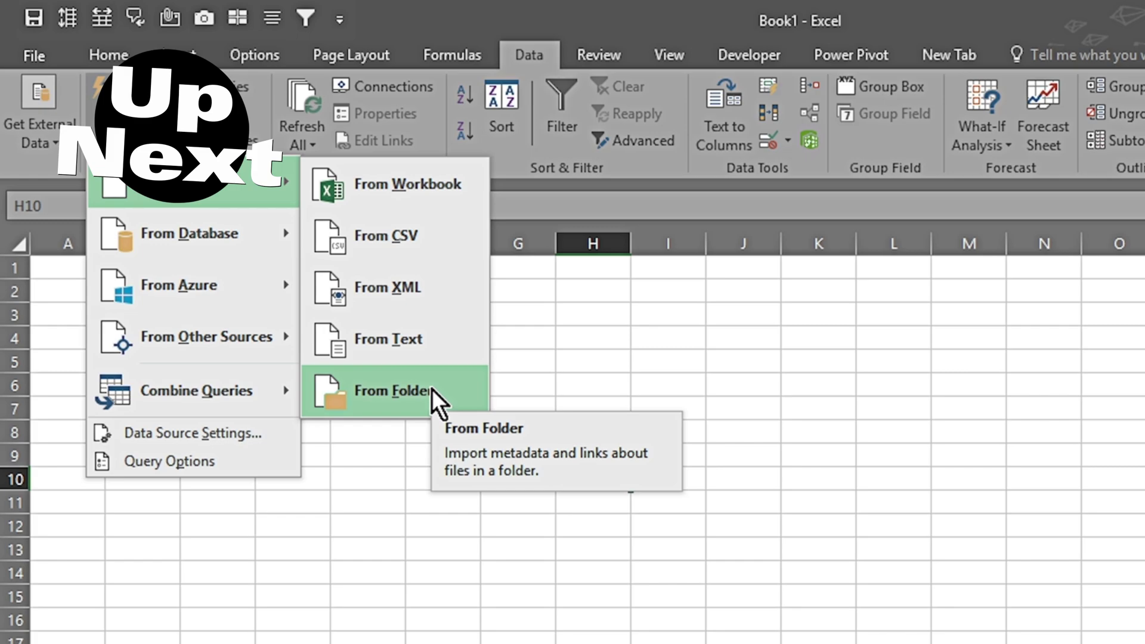
# Remove the Source.Name column from the Data Sets query.
pyautogui.moveTo(269, 232)
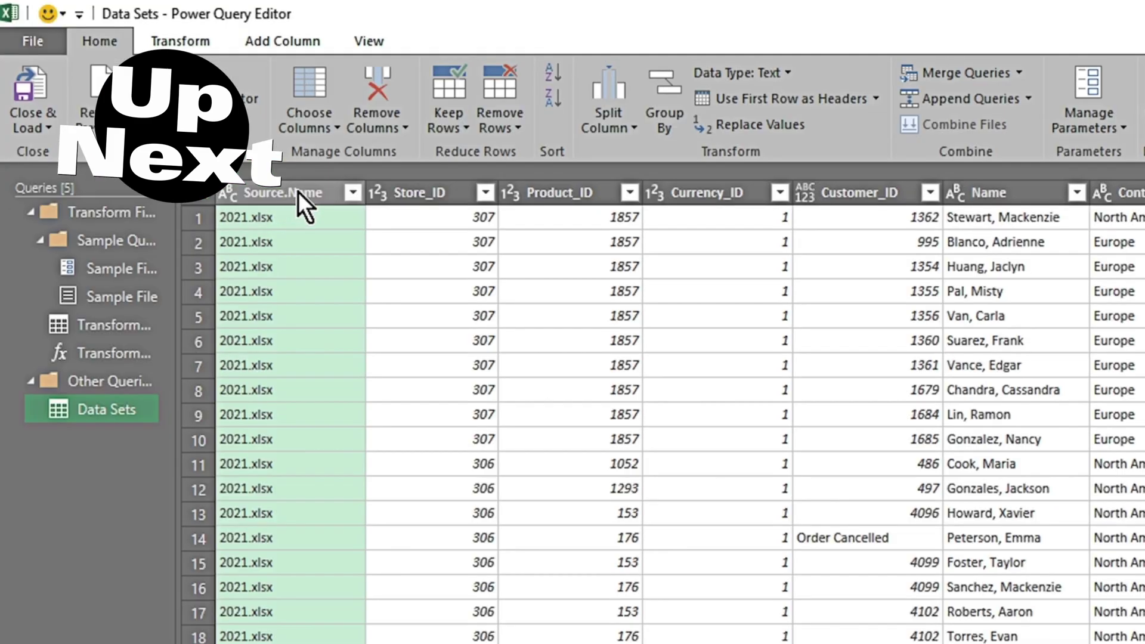
pyautogui.rightClick(299, 202)
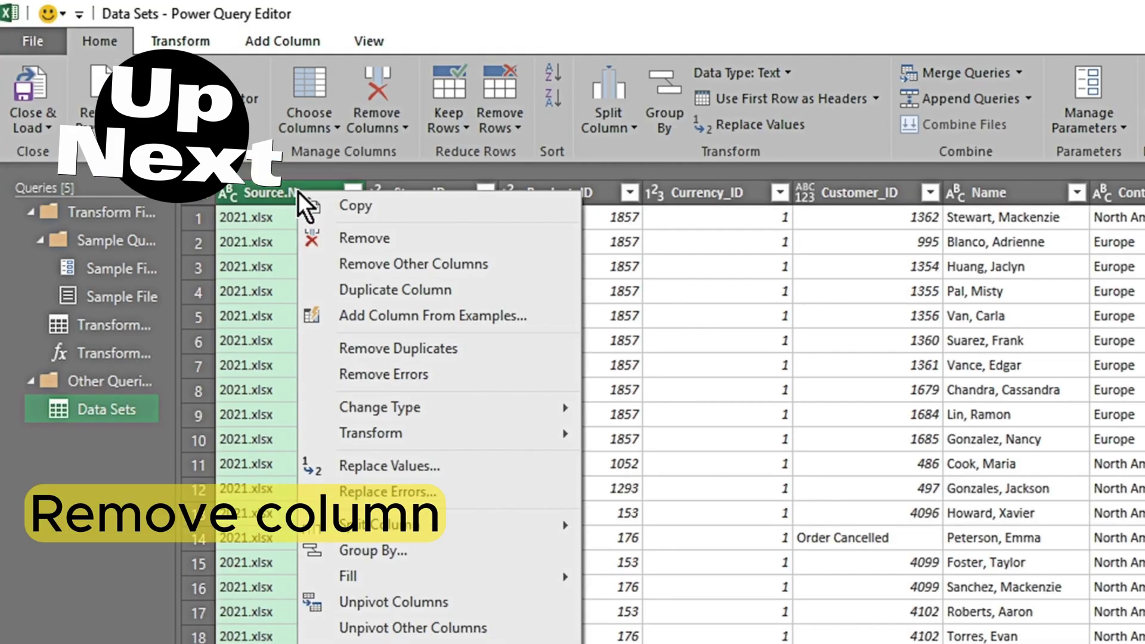
pyautogui.click(346, 240)
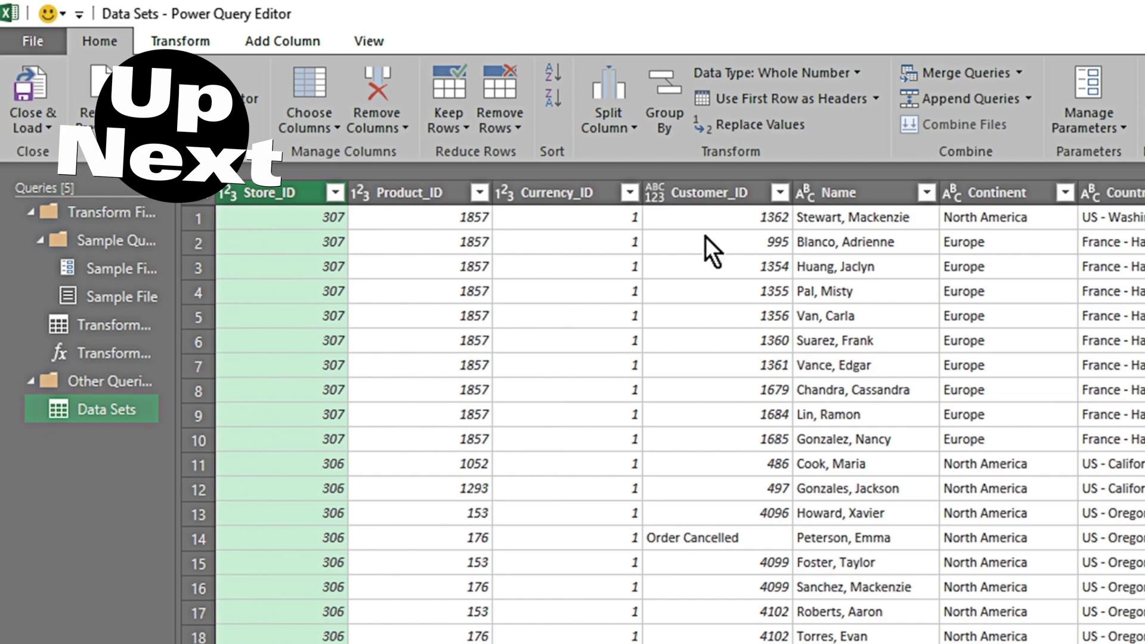
# Add a column subtracting Unit Cost from Net Price and name it Gross Profit/Unit.
pyautogui.hscroll(5, 705, 236)
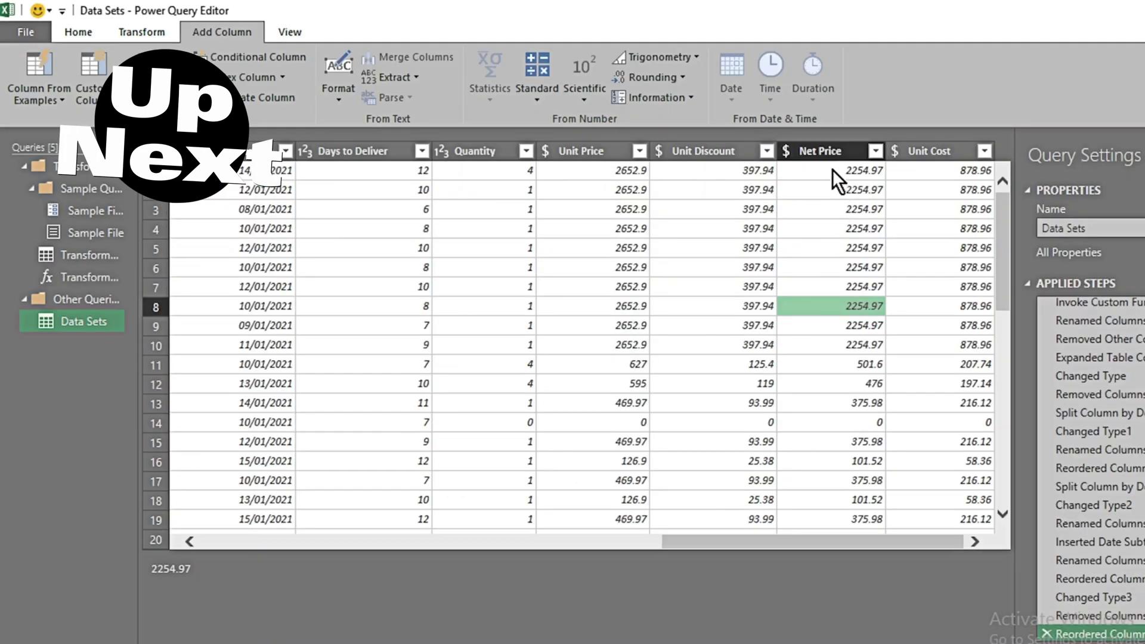
pyautogui.click(830, 152)
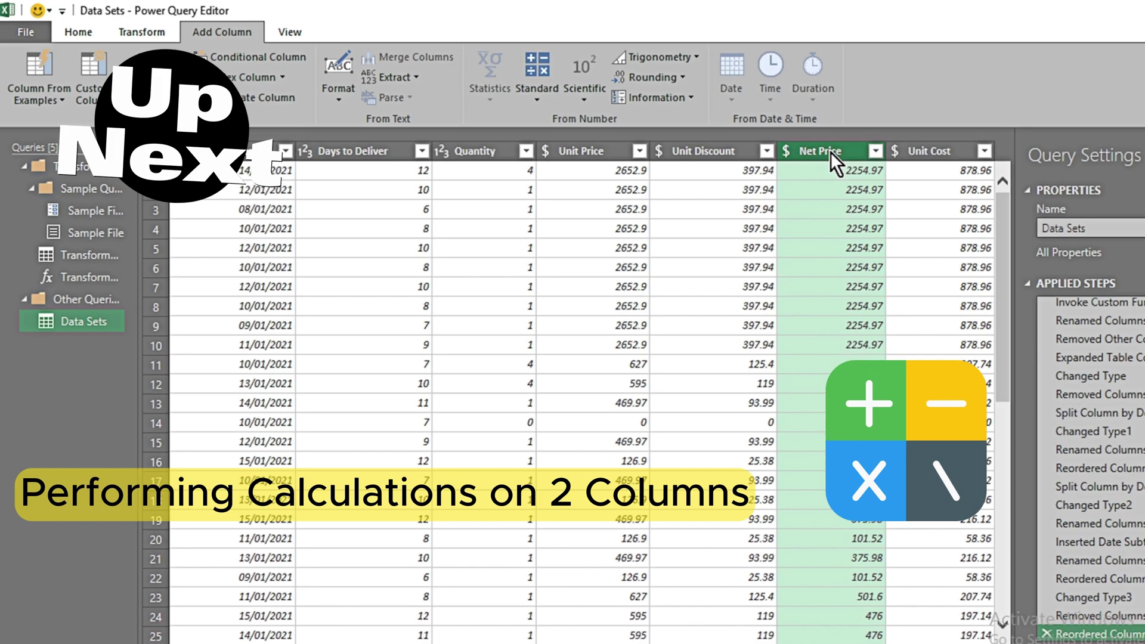
pyautogui.keyDown('ctrl'); pyautogui.click(929, 152); pyautogui.keyUp('ctrl')
pyautogui.click(535, 90)
pyautogui.click(538, 159)
pyautogui.doubleClick(931, 150)
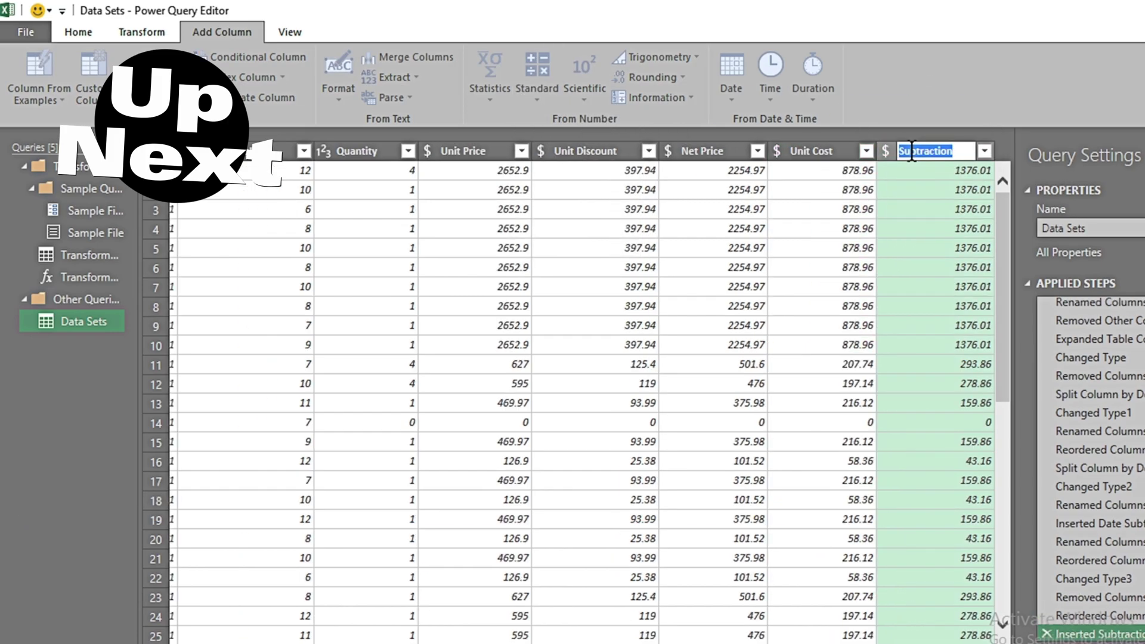
pyautogui.write('Gross Profit/Unit')
pyautogui.press('Return')
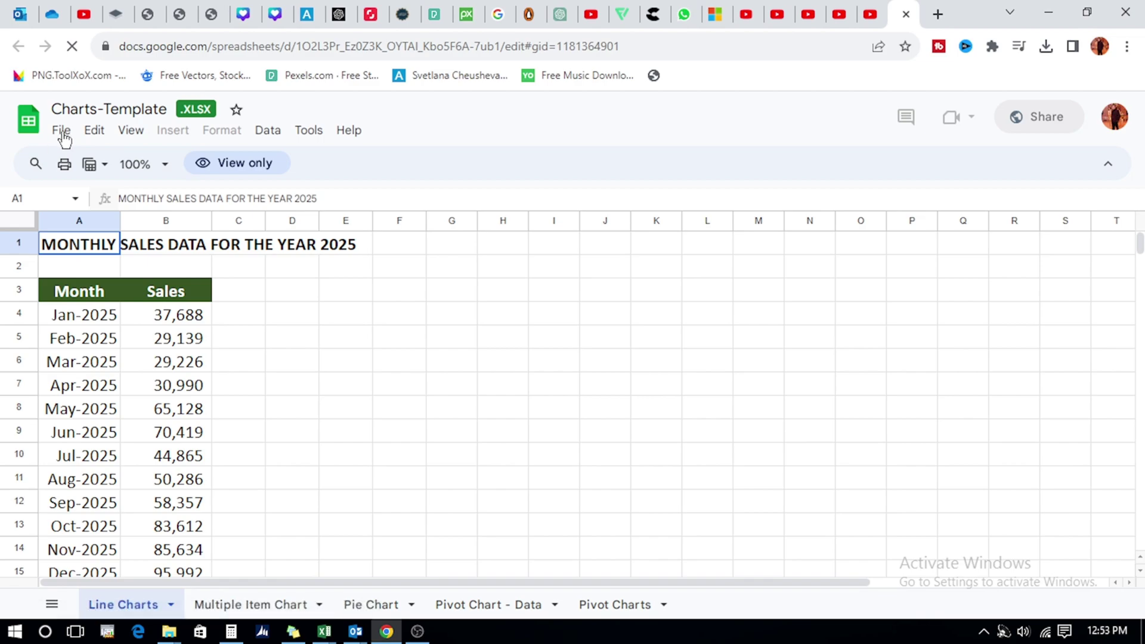
# Download a copy of the Charts-Template spreadsheet from Google Sheets and check the browser's downloads.
pyautogui.click(61, 131)
pyautogui.moveTo(123, 360)
pyautogui.click(384, 370)
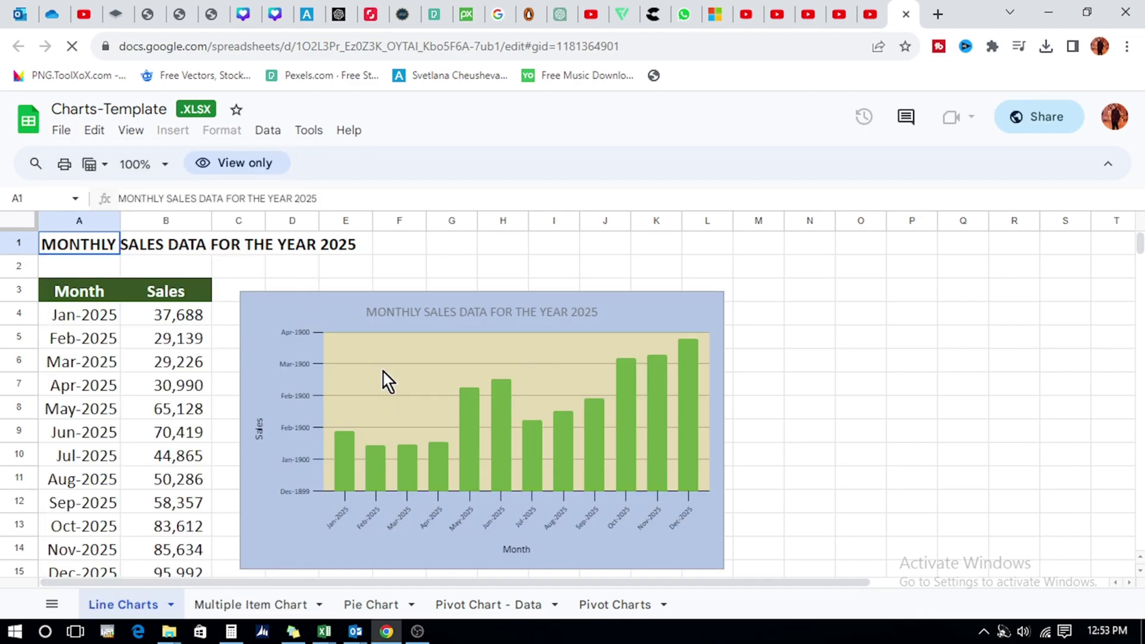
pyautogui.click(1046, 45)
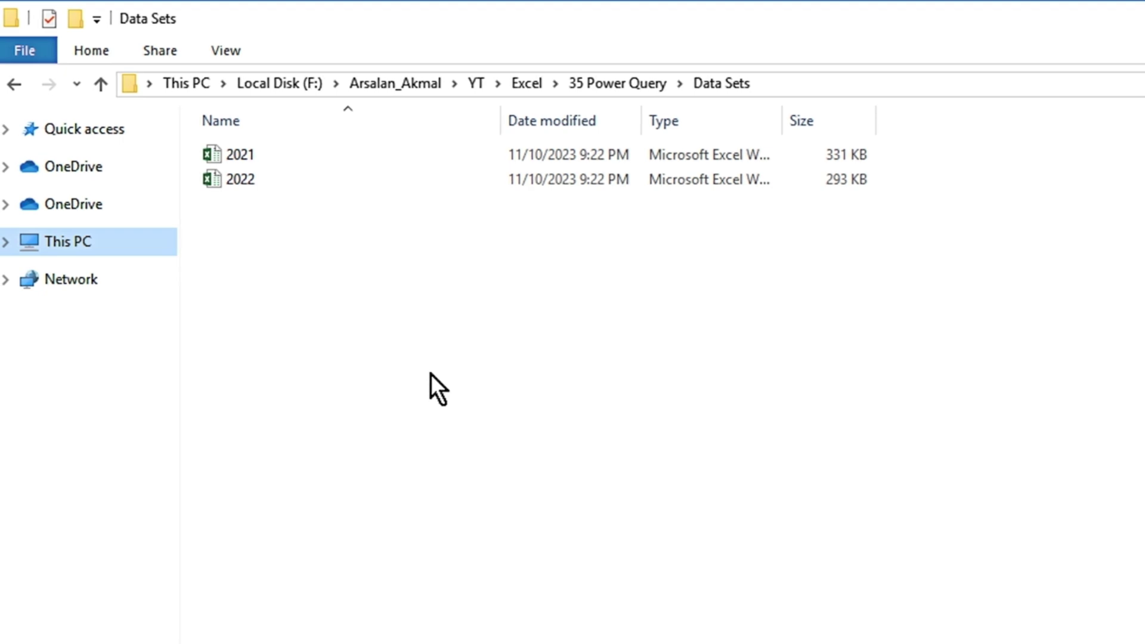
# Open the 2021 workbook from the Data Sets folder and examine its Customer_ID, Name, Continent and Country columns.
pyautogui.doubleClick(256, 157)
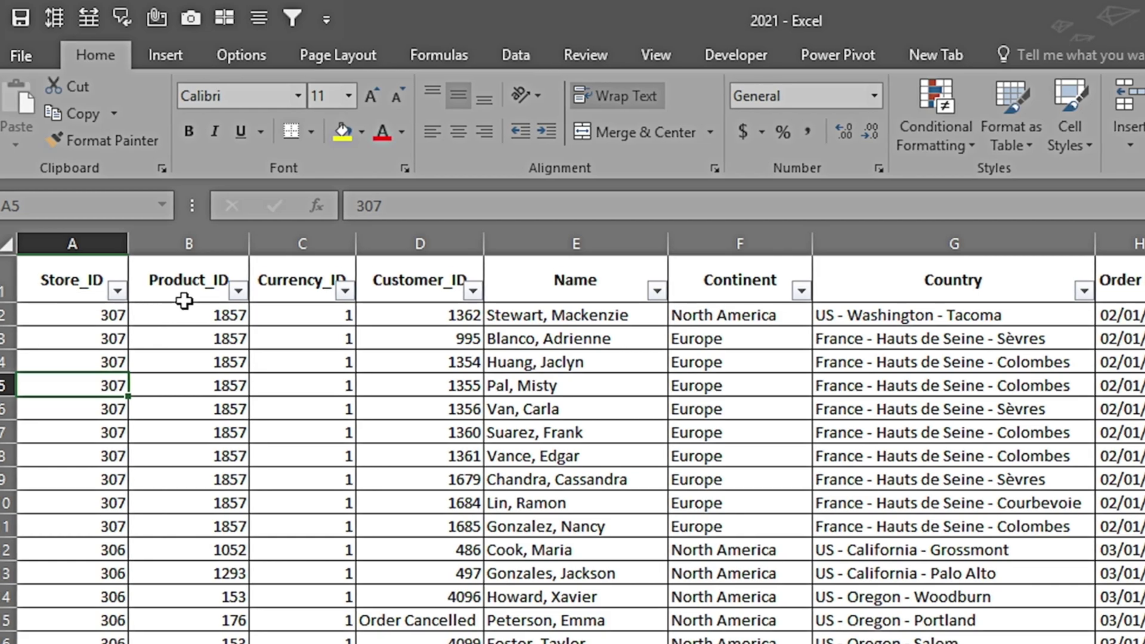
pyautogui.click(382, 301)
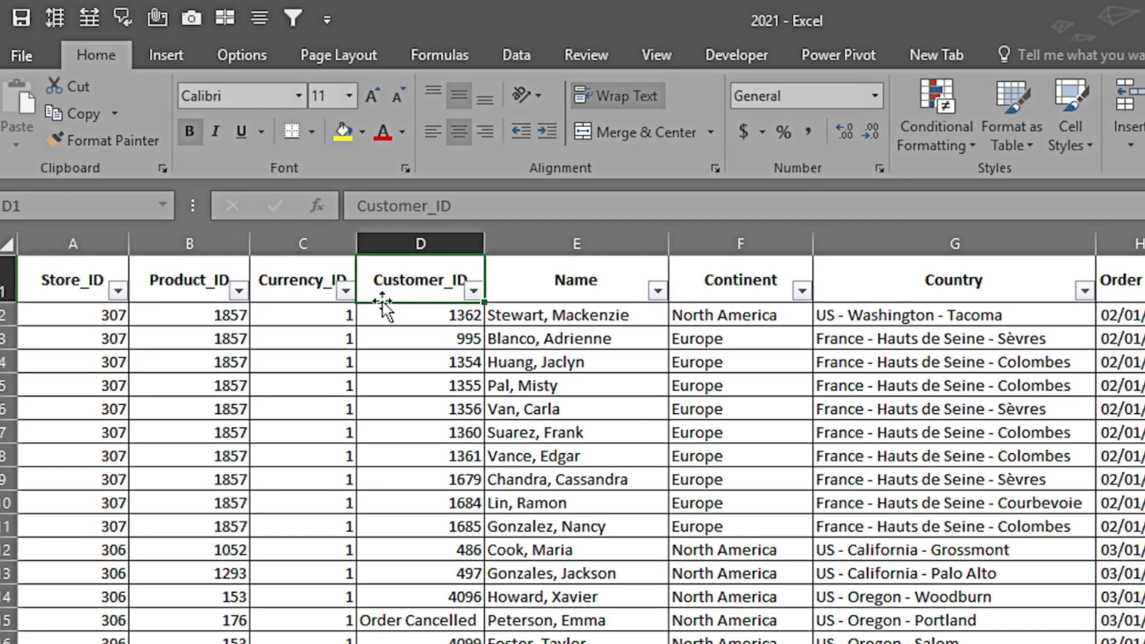
pyautogui.press('Right')
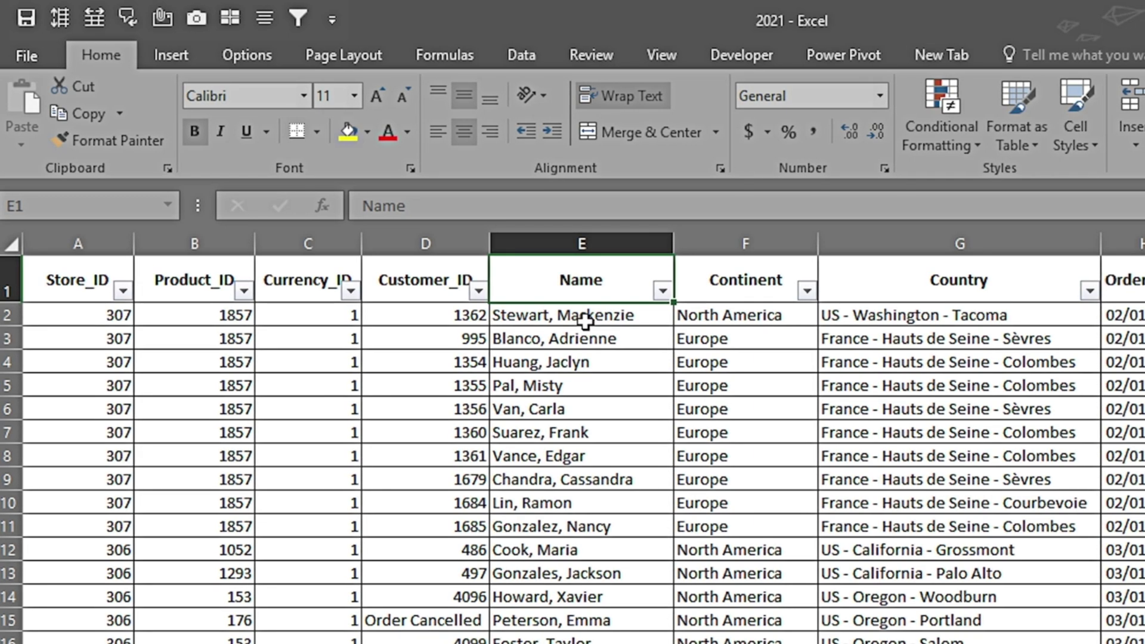
pyautogui.click(722, 325)
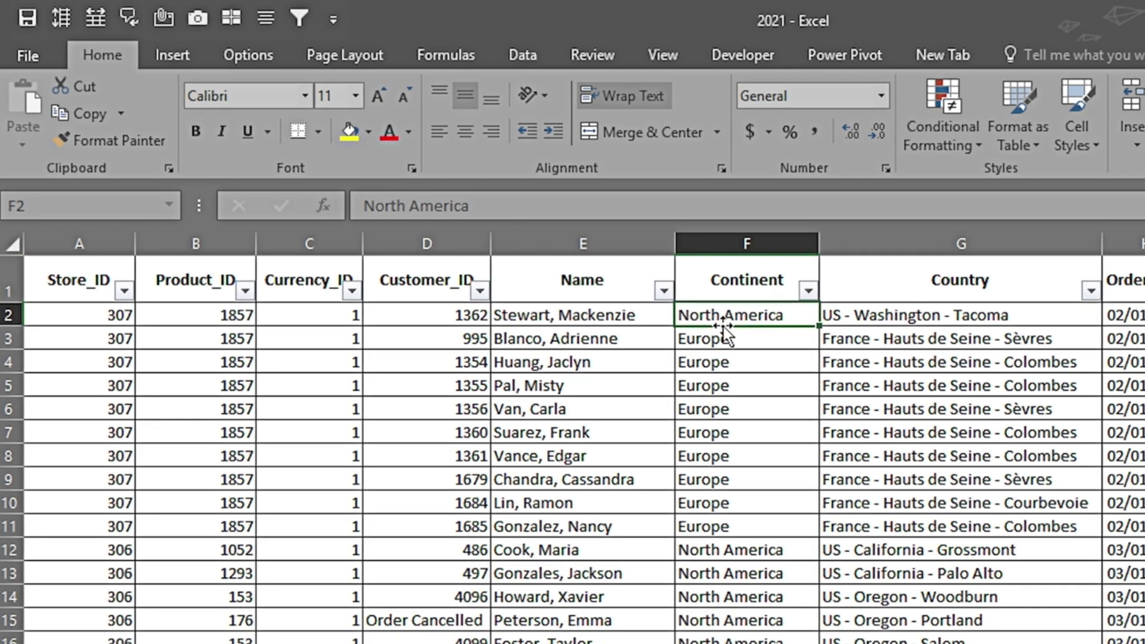
pyautogui.press('Right')
pyautogui.press('Right')
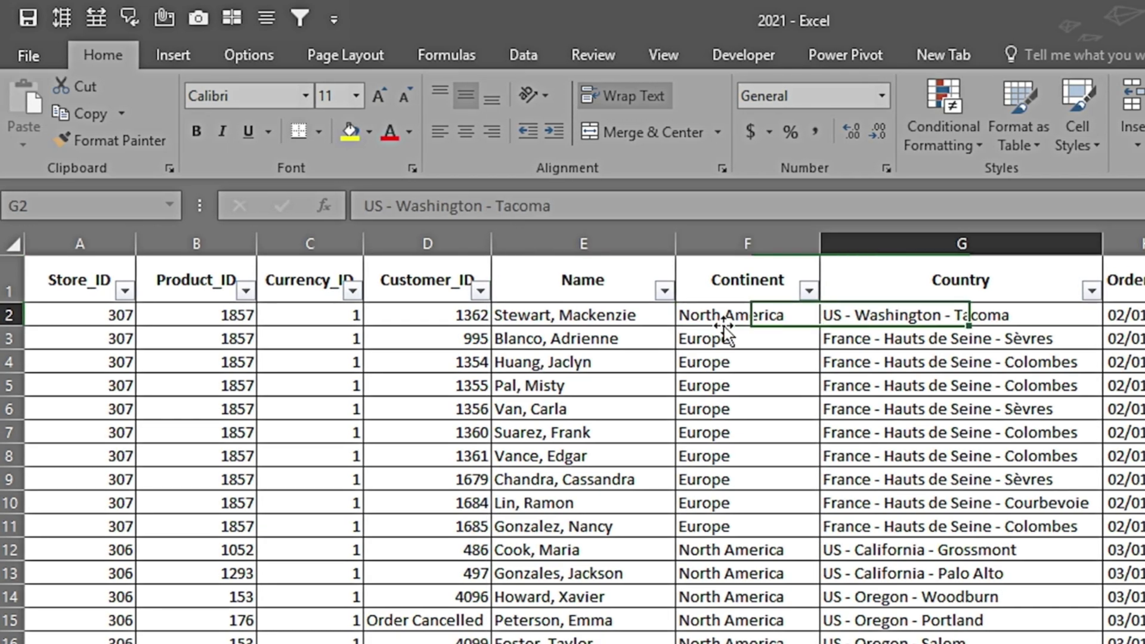
pyautogui.click(841, 314)
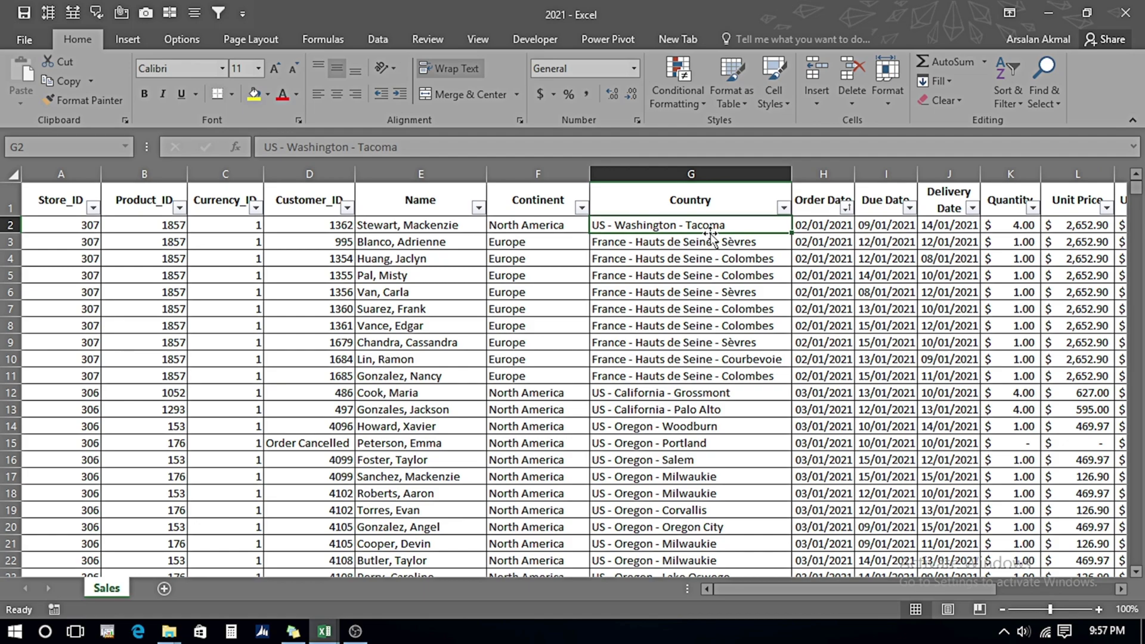
# Examine the Order Date, Due Date and Delivery Date columns and the quantity and price columns beyond them.
pyautogui.click(820, 226)
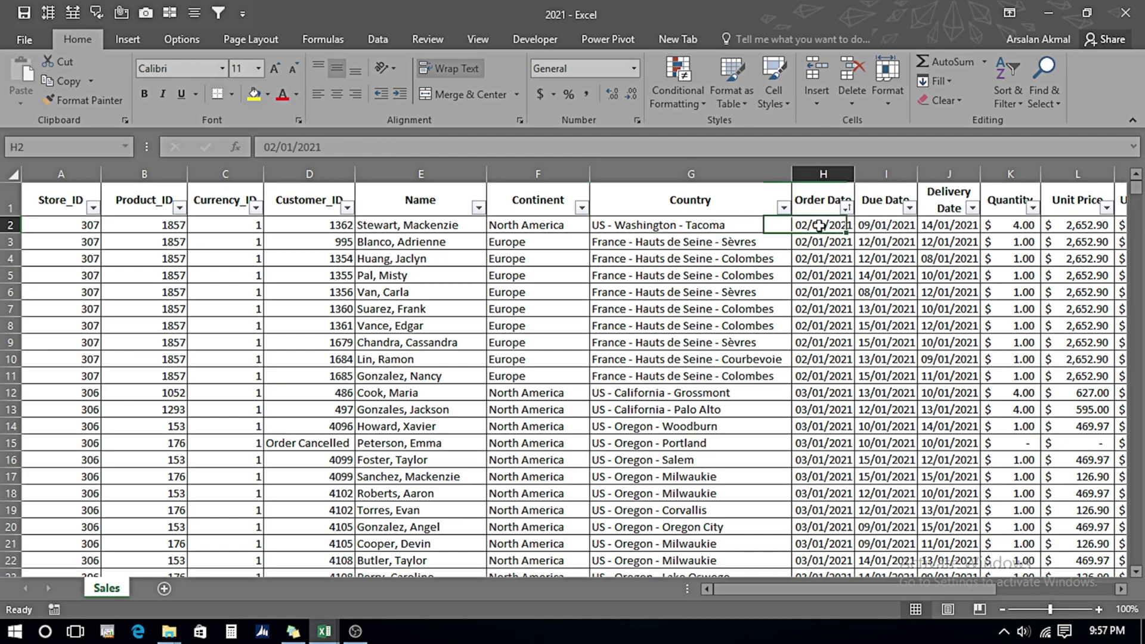
pyautogui.click(874, 226)
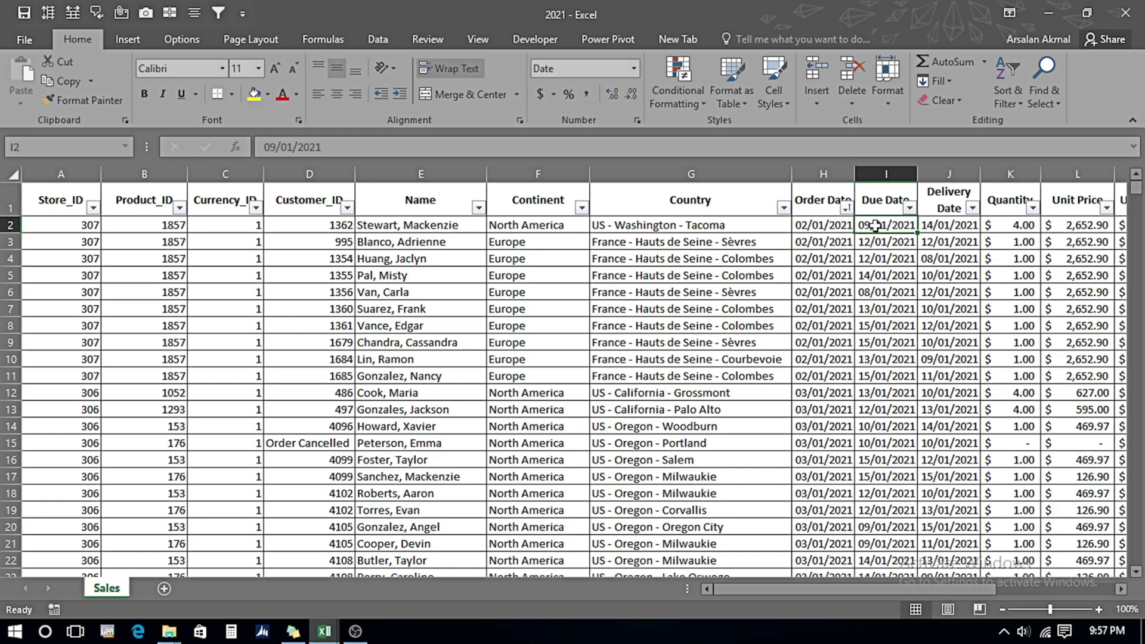
pyautogui.click(947, 226)
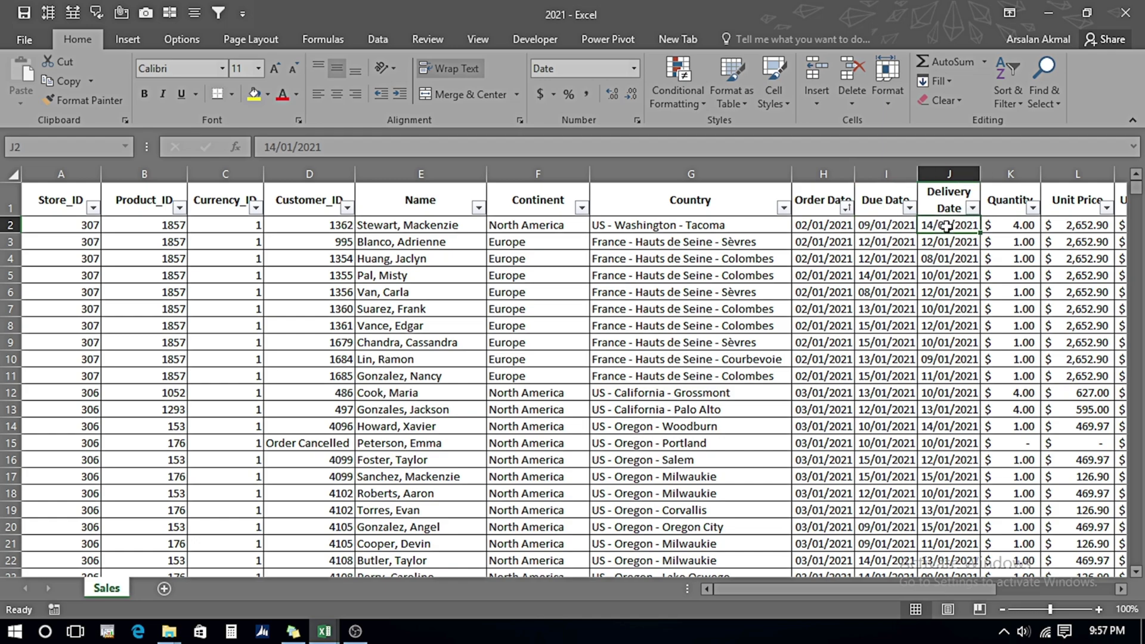
pyautogui.press('Right')
pyautogui.press('Right')
pyautogui.press('Right')
pyautogui.press('Right')
pyautogui.press('Right')
pyautogui.press('Right')
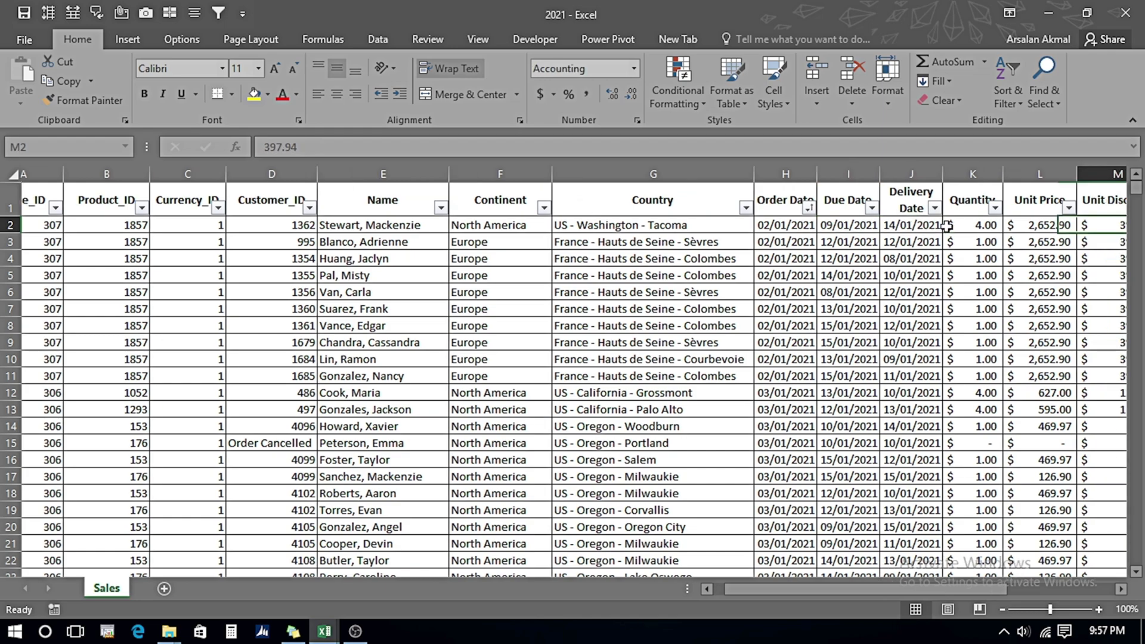
pyautogui.click(547, 209)
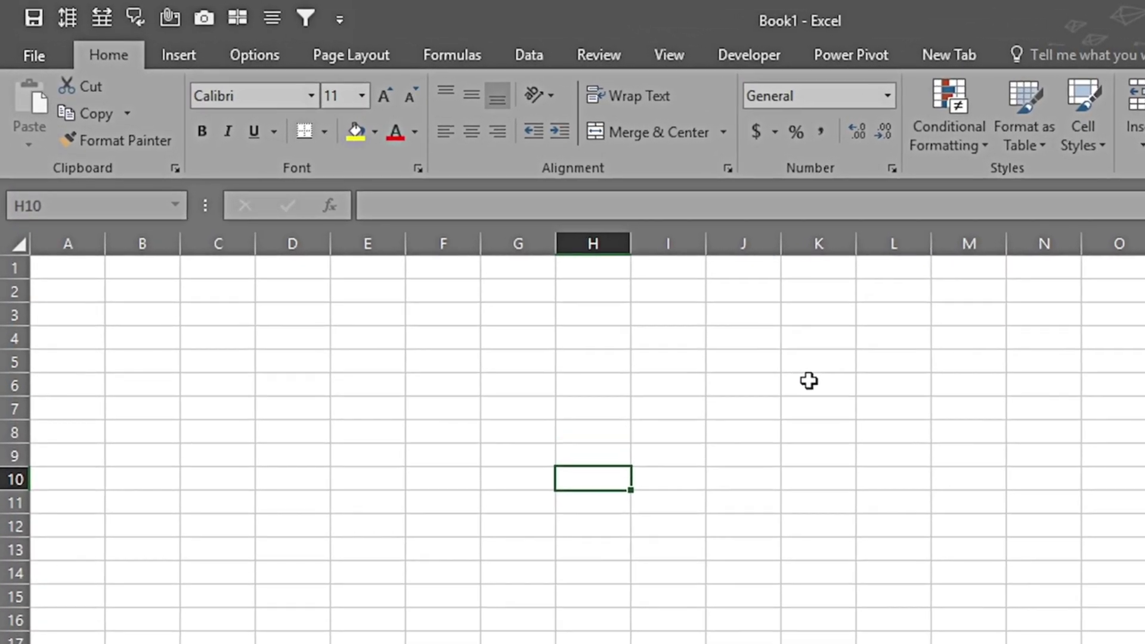
# In the blank Book1 workbook, create a new query from a folder, using the path of the Data Sets folder under 35 Power Query.
pyautogui.click(528, 55)
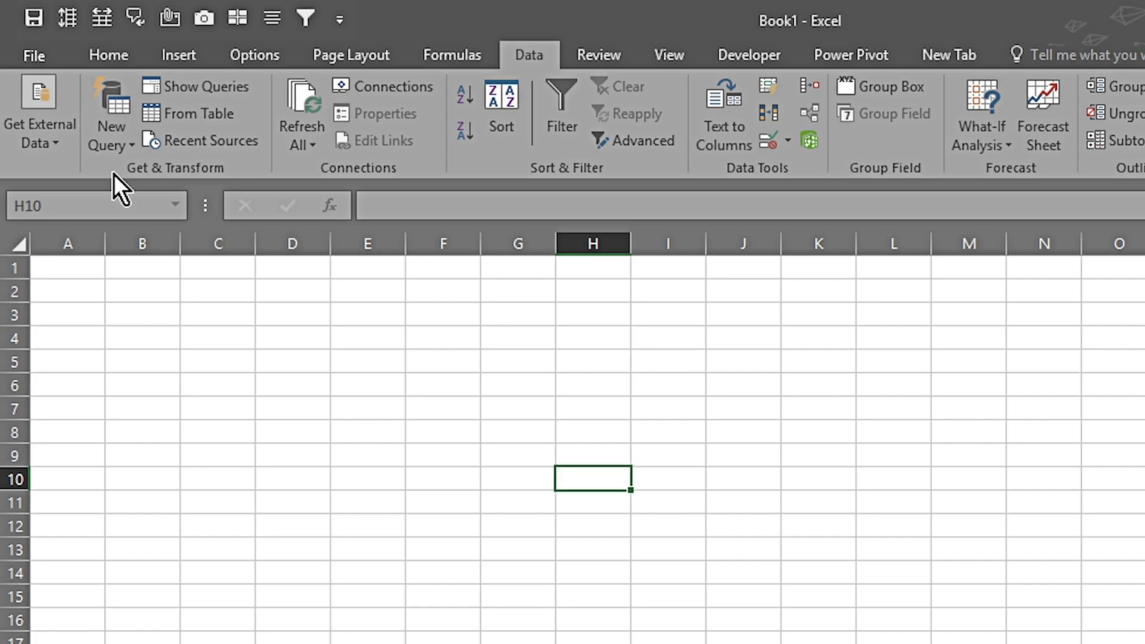
pyautogui.click(130, 147)
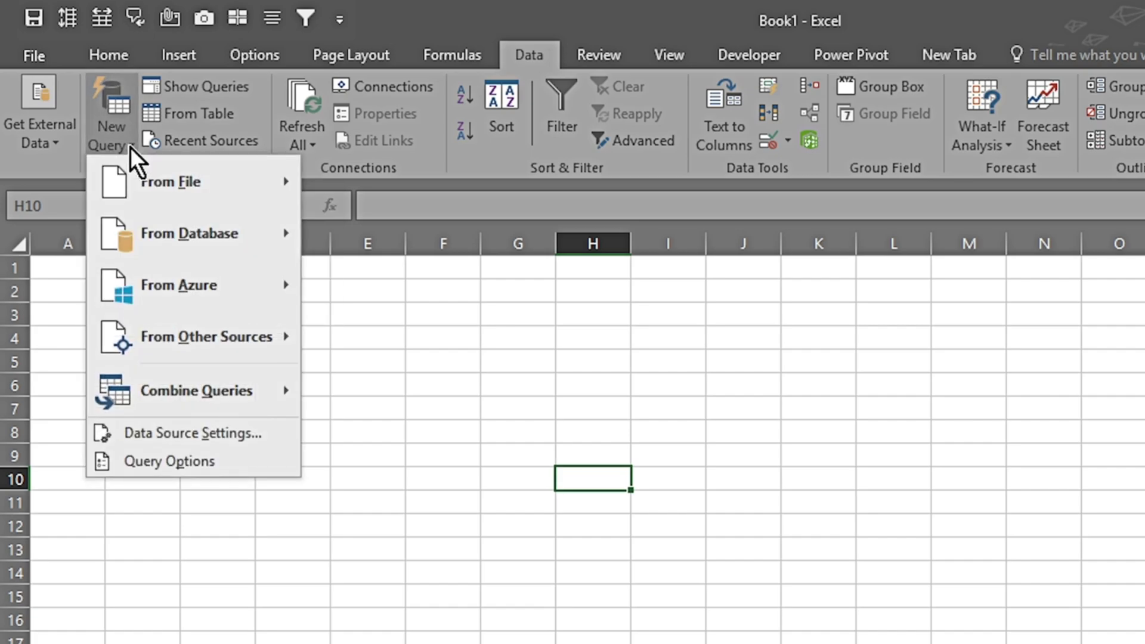
pyautogui.moveTo(144, 187)
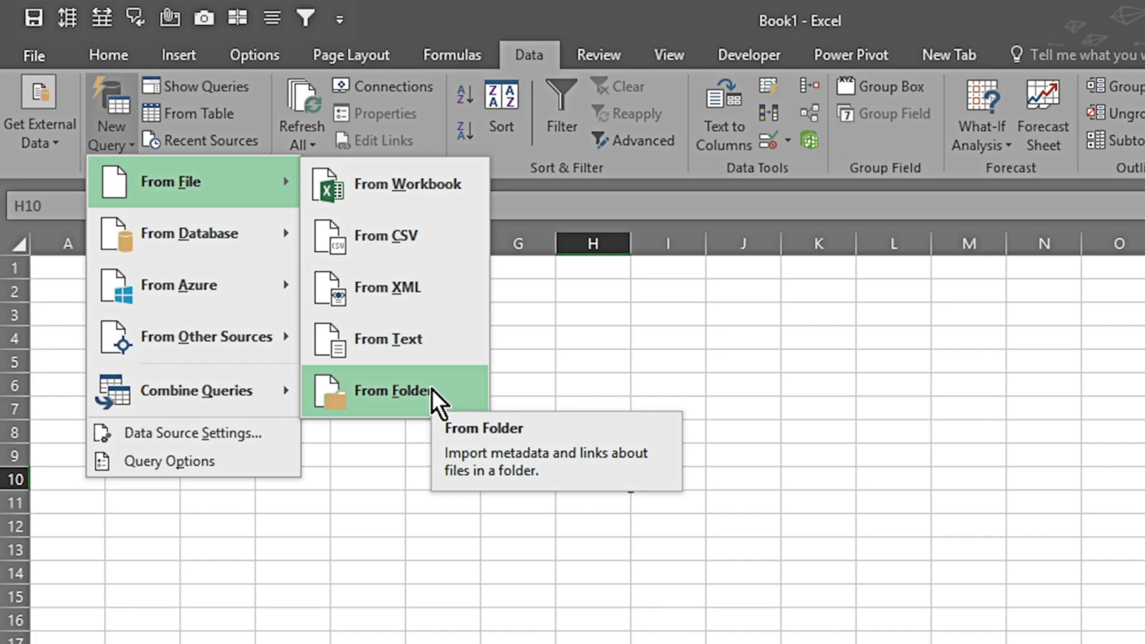
pyautogui.moveTo(268, 232)
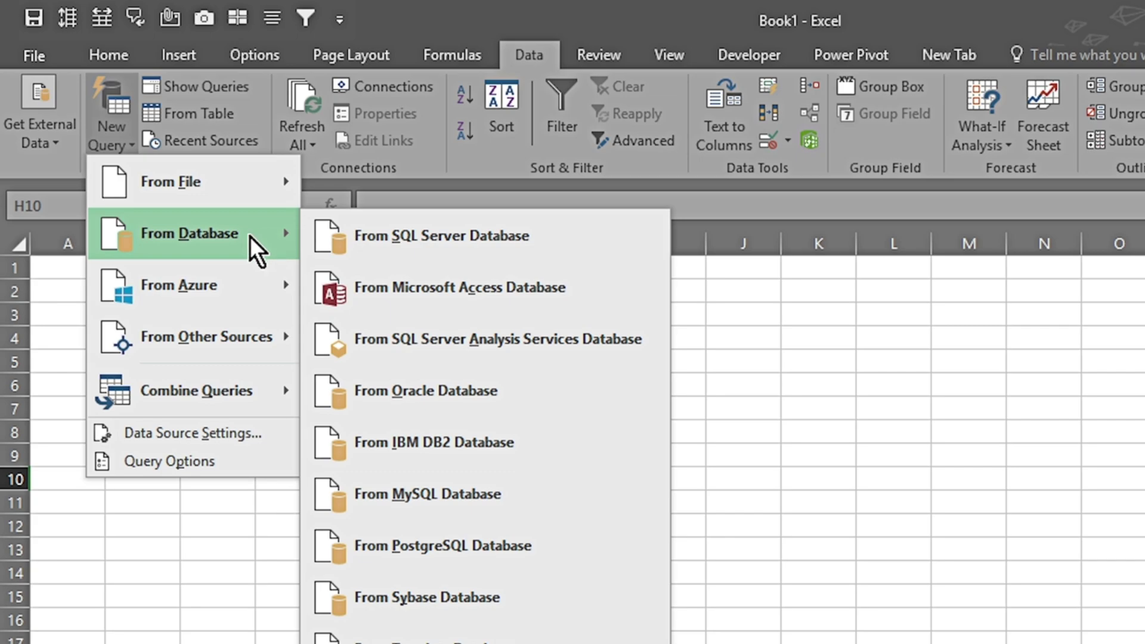
pyautogui.moveTo(231, 287)
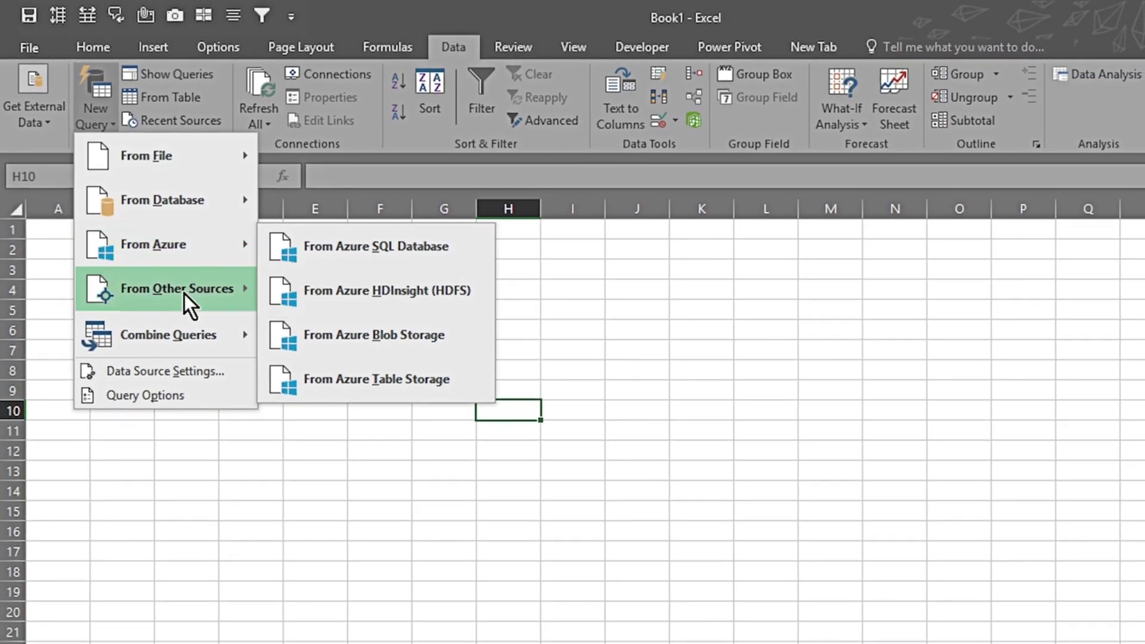
pyautogui.moveTo(191, 305)
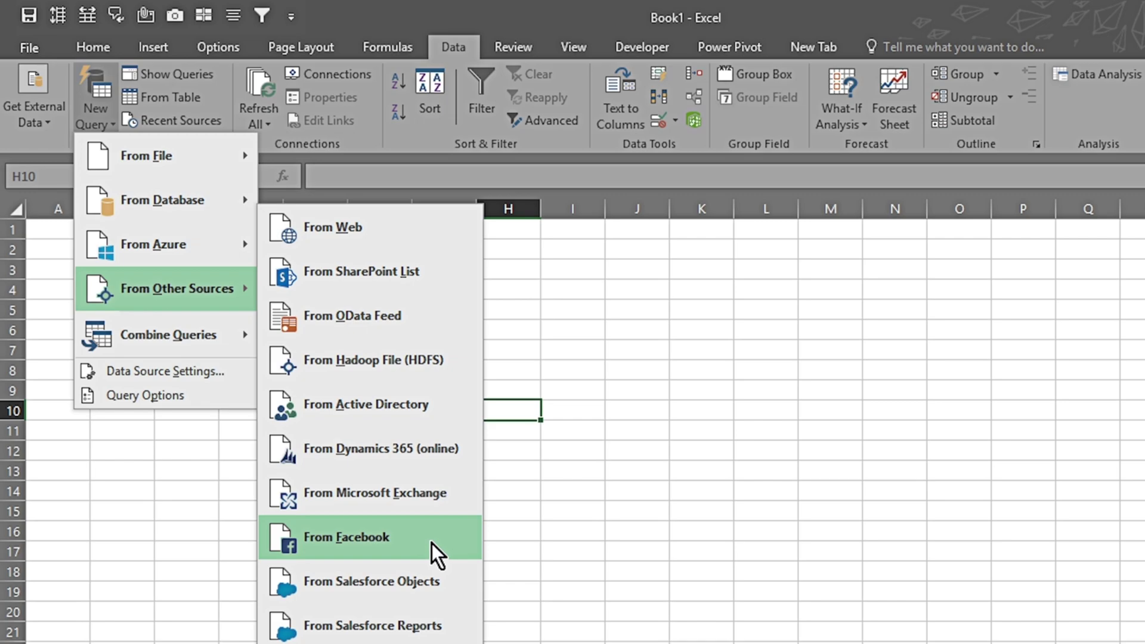
pyautogui.moveTo(198, 166)
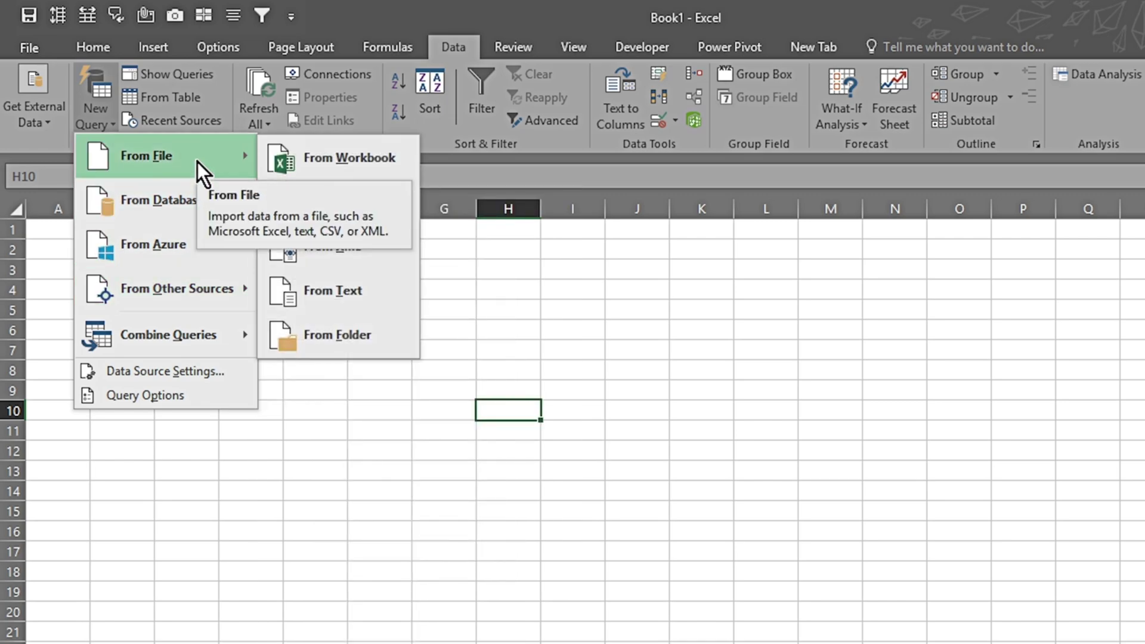
pyautogui.click(316, 337)
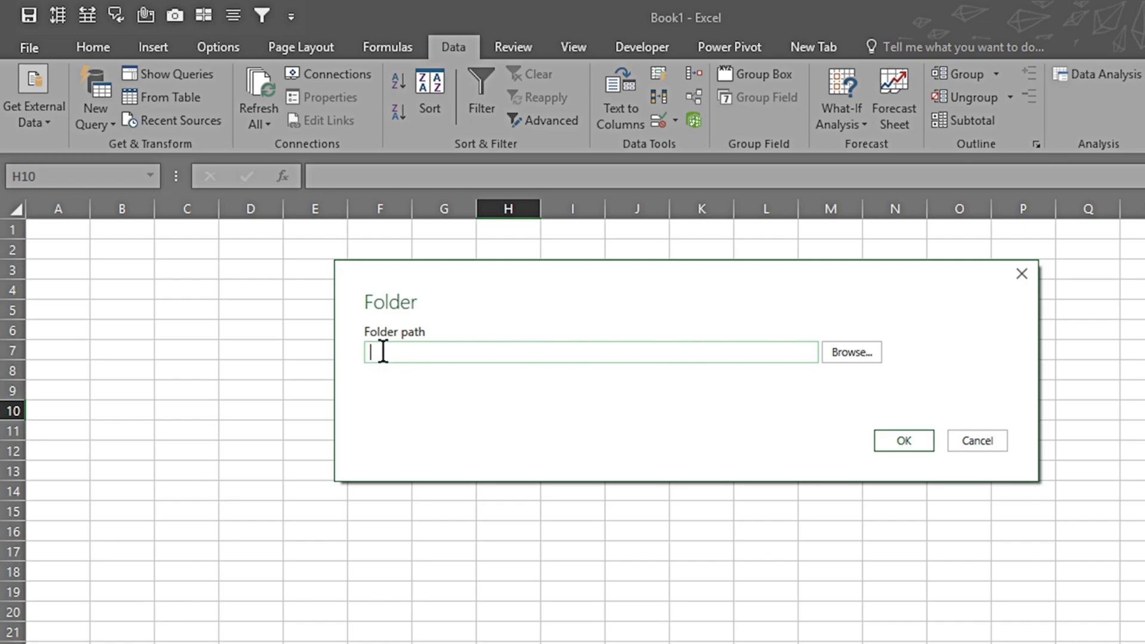
pyautogui.write('F:\\Arsalan_Akmal\\YT\\Excel\\35 Power Query\\Data Sets')
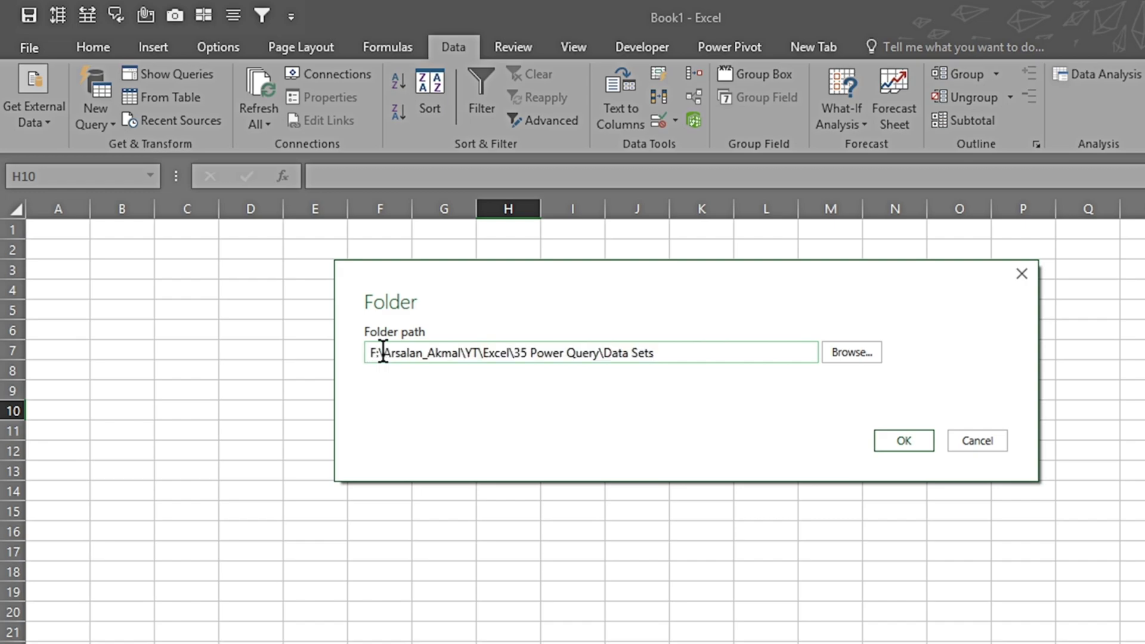
pyautogui.click(886, 440)
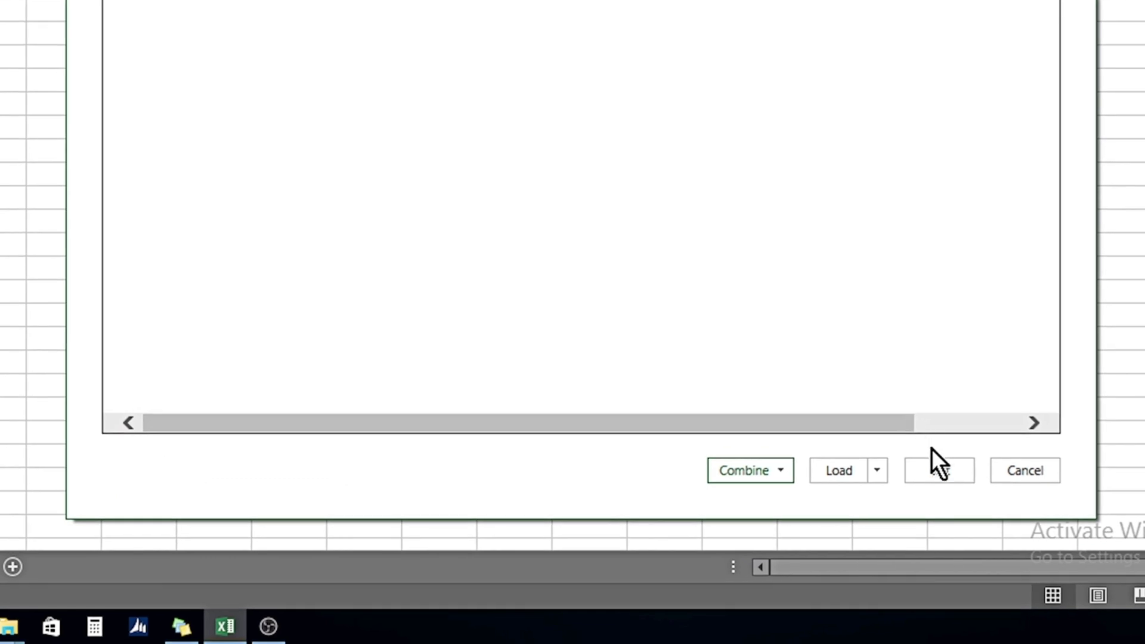
# Combine the folder's files using the Combine & Edit option.
pyautogui.click(878, 472)
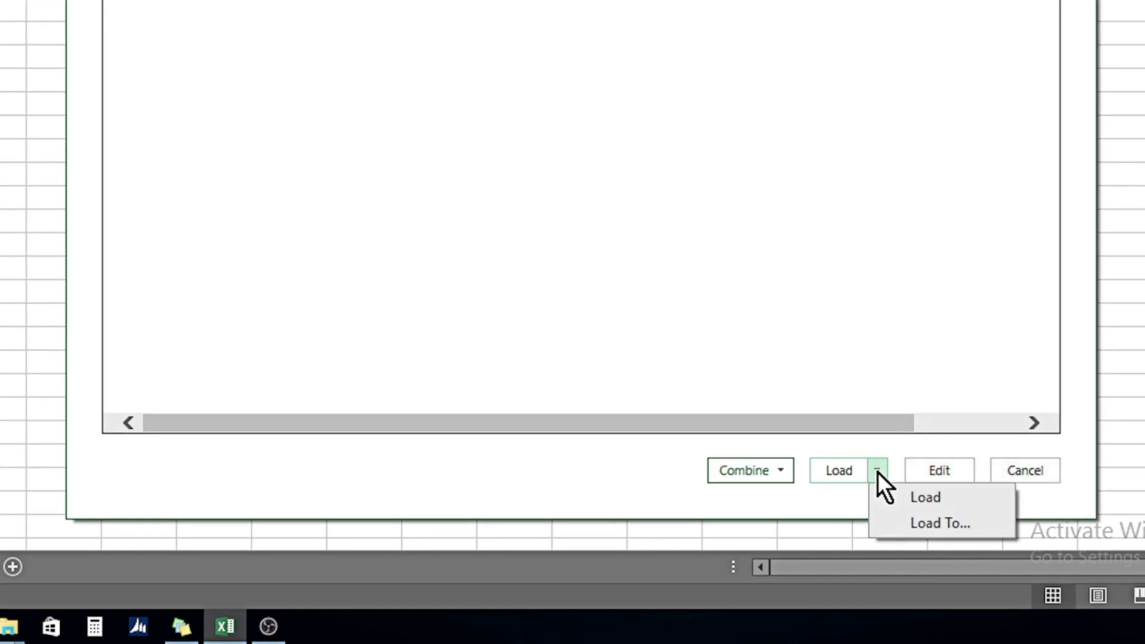
pyautogui.click(895, 522)
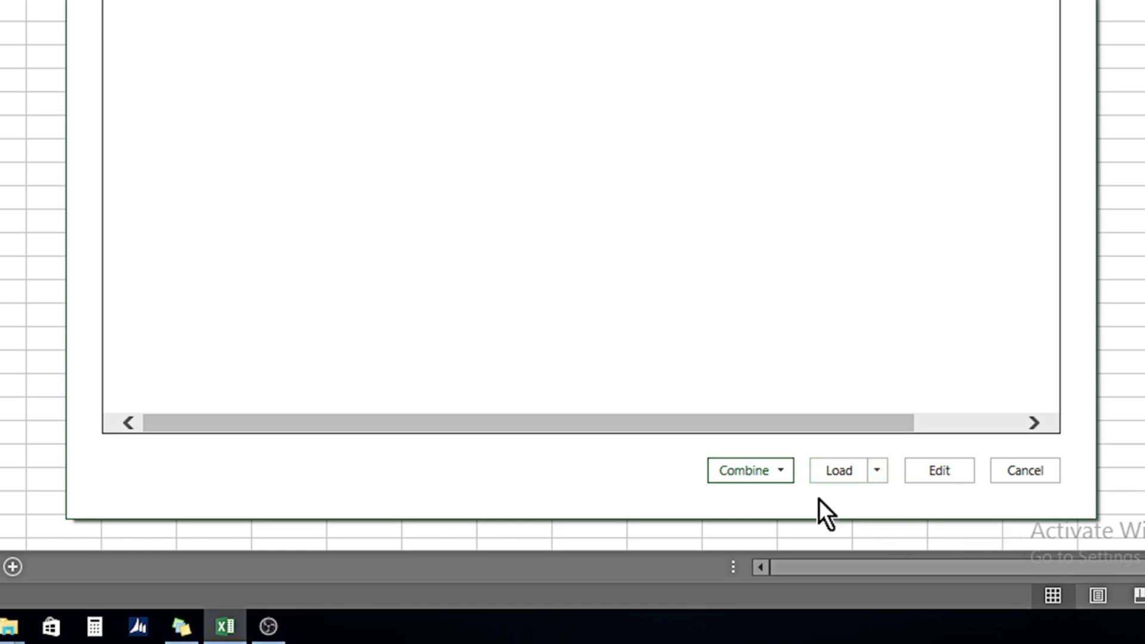
pyautogui.click(782, 471)
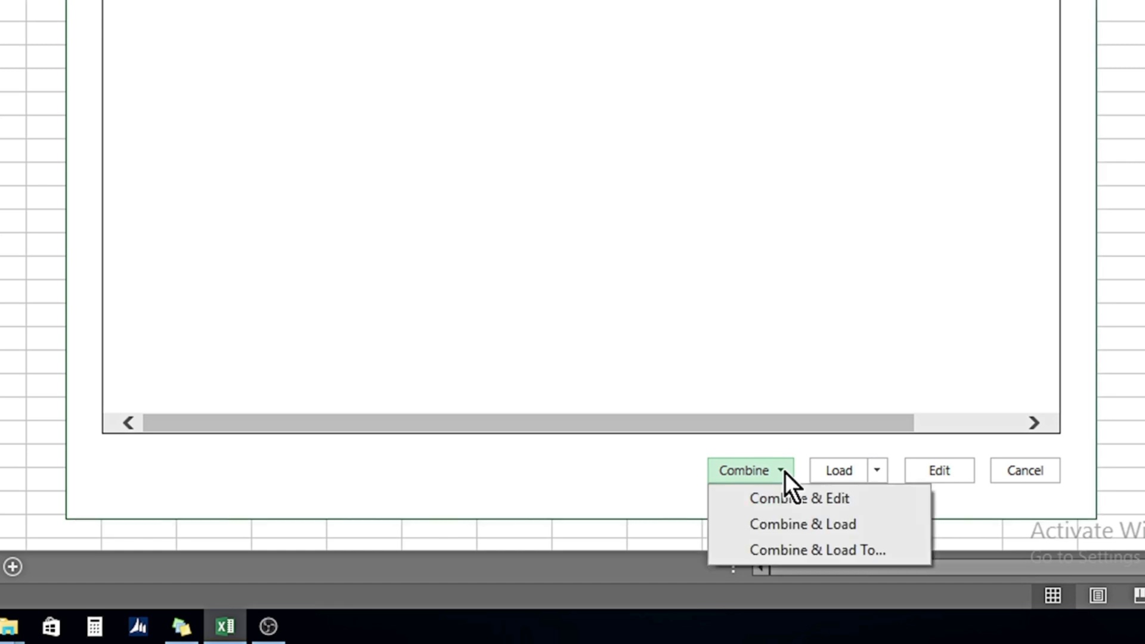
pyautogui.click(731, 499)
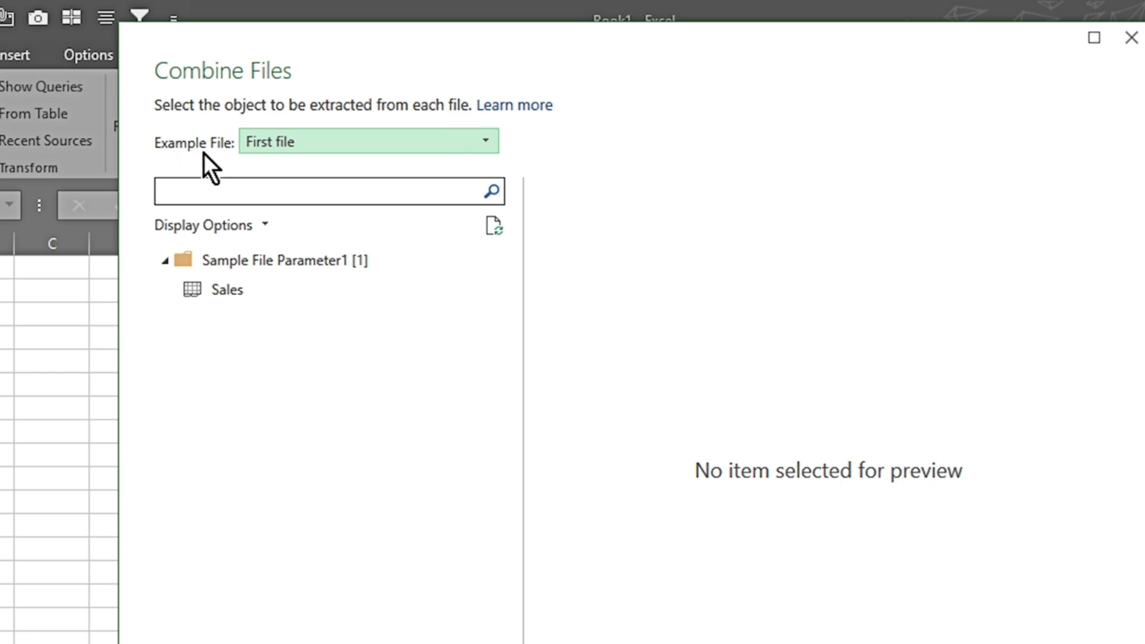
# Combine the files with First file as the example and the Sales table as the object to extract, leaving Skip files with errors off.
pyautogui.click(488, 139)
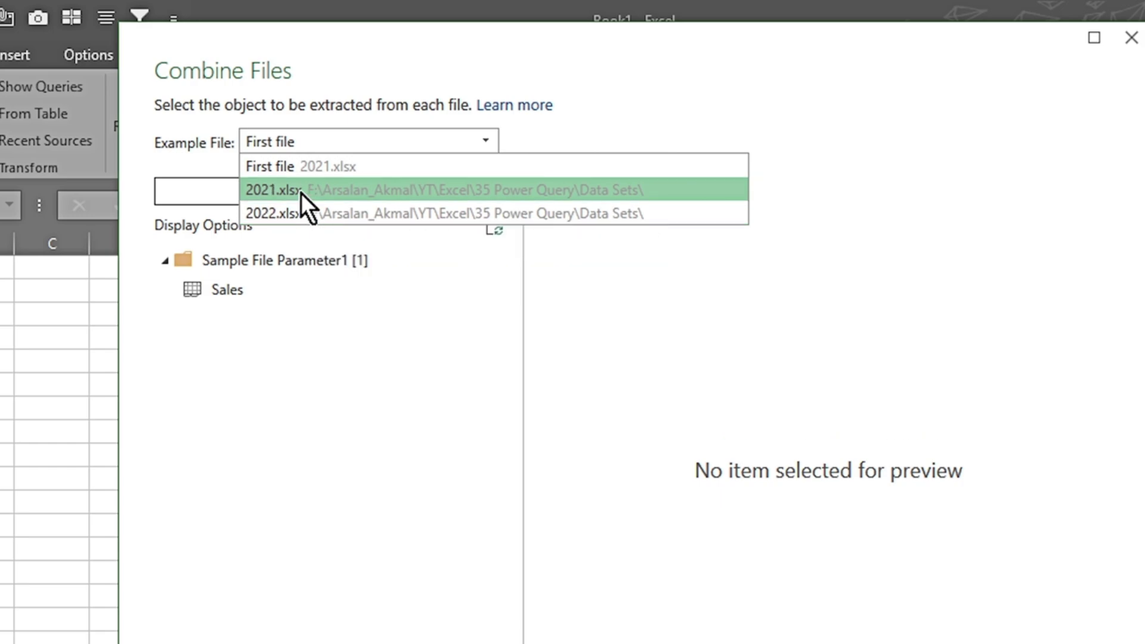
pyautogui.click(280, 145)
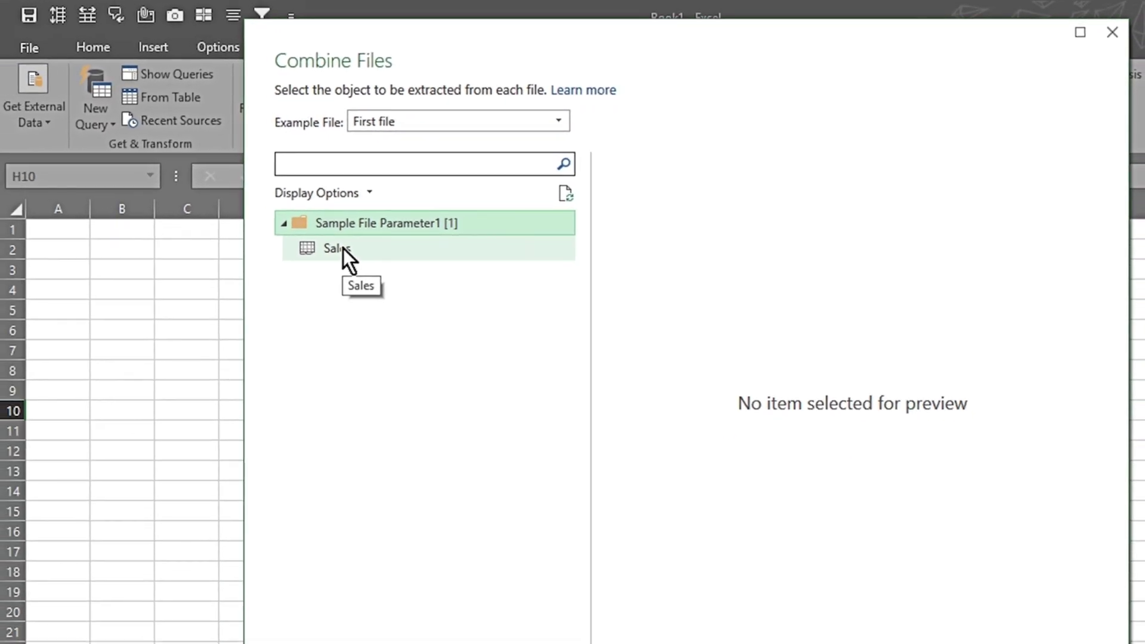
pyautogui.click(342, 248)
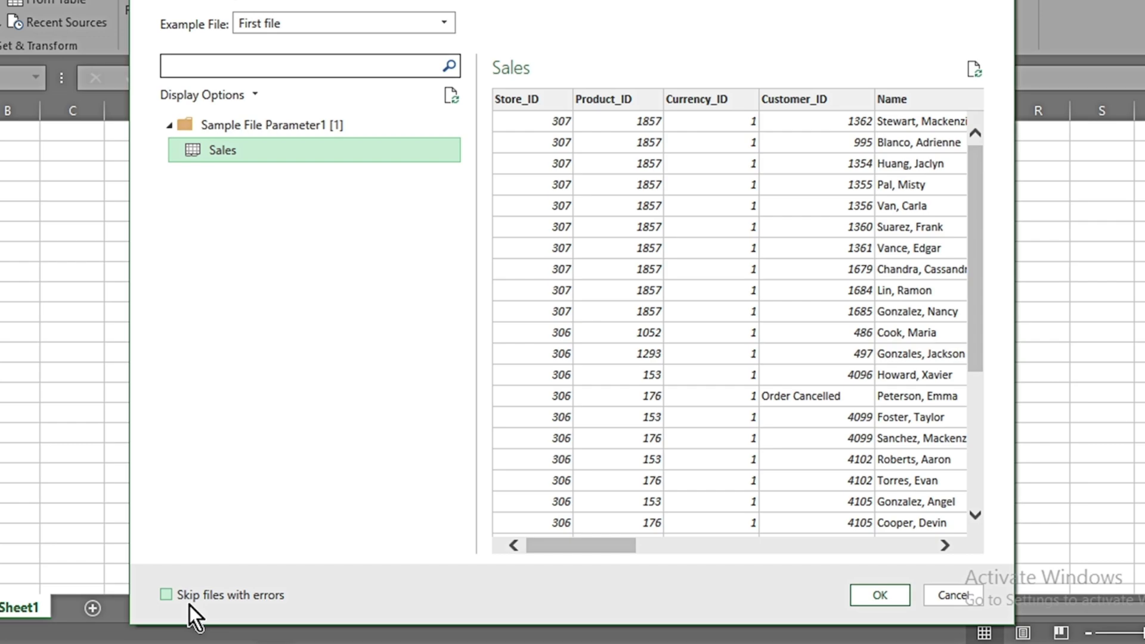
pyautogui.click(166, 595)
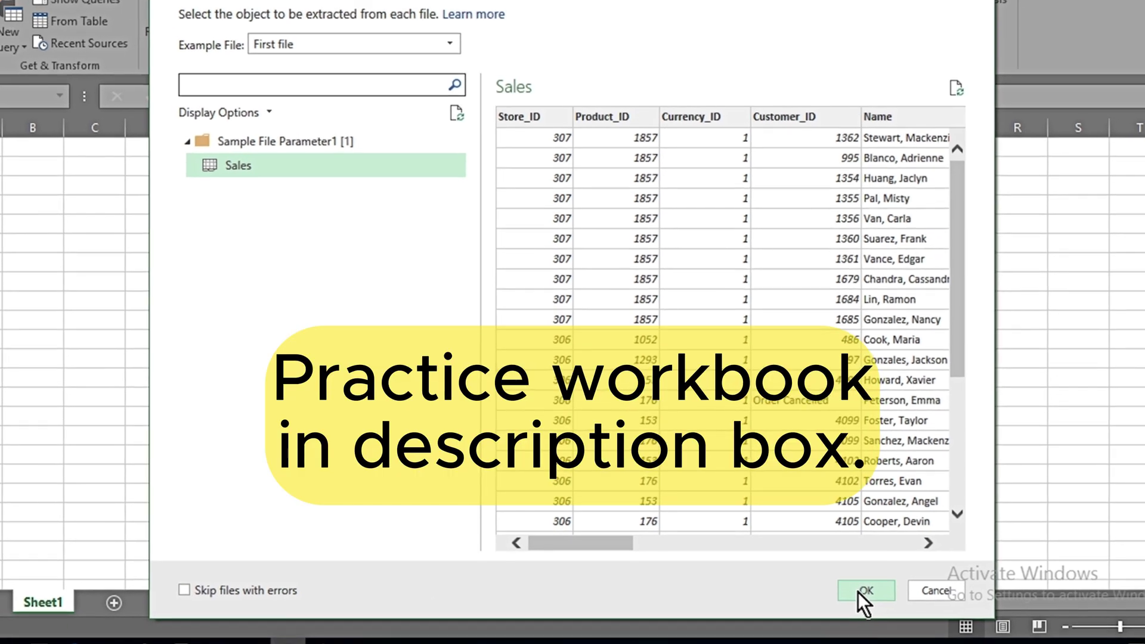
pyautogui.click(871, 595)
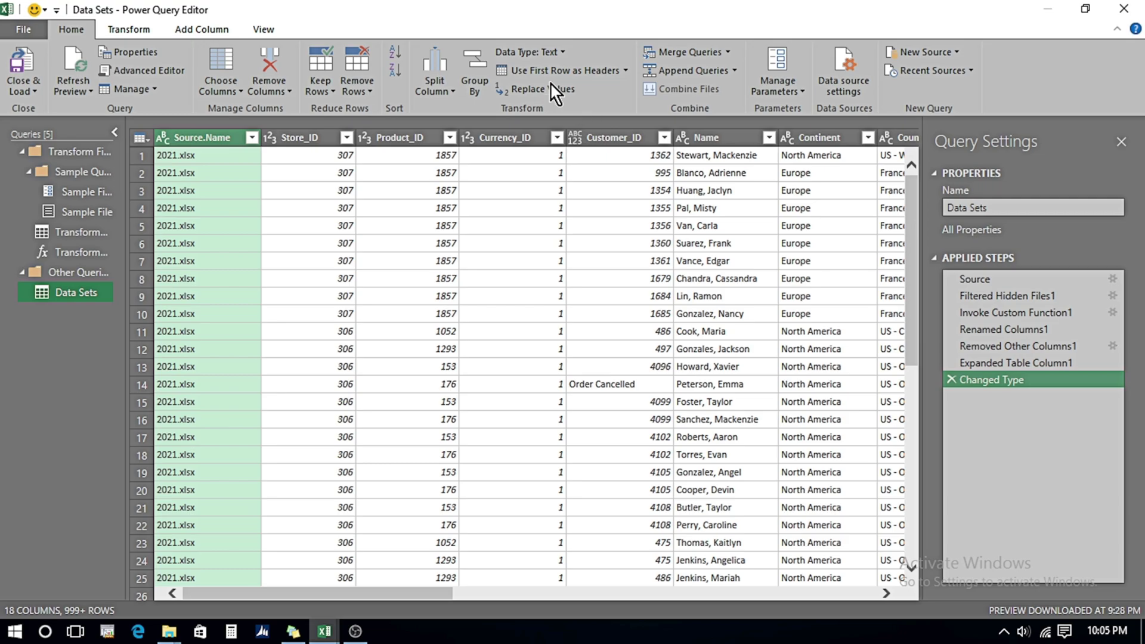
pyautogui.click(132, 33)
pyautogui.click(191, 38)
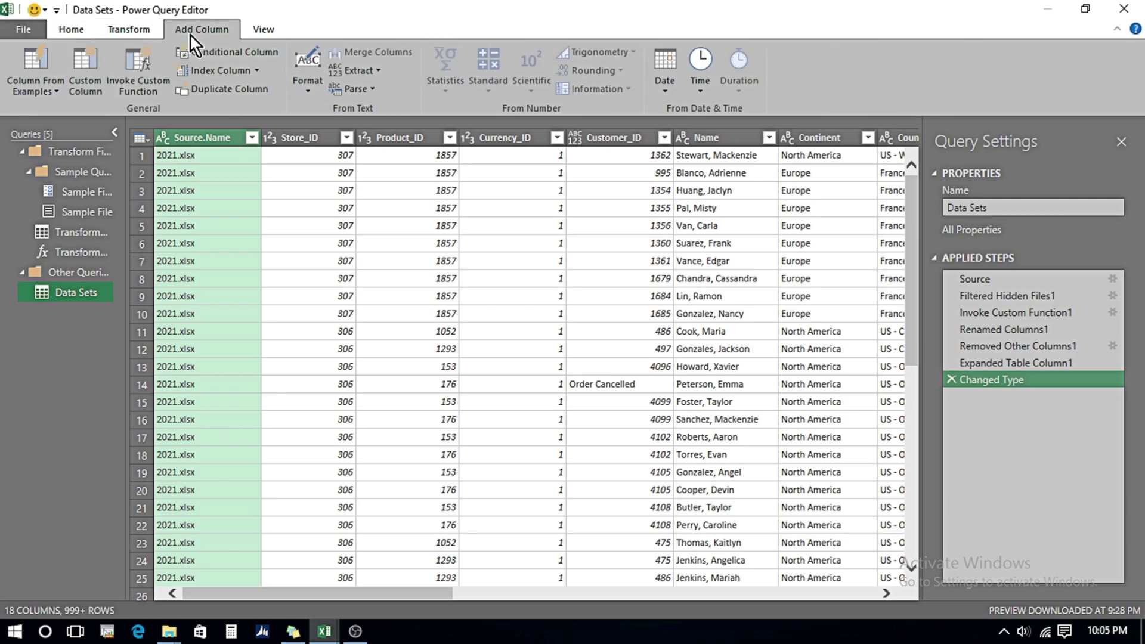
pyautogui.click(264, 40)
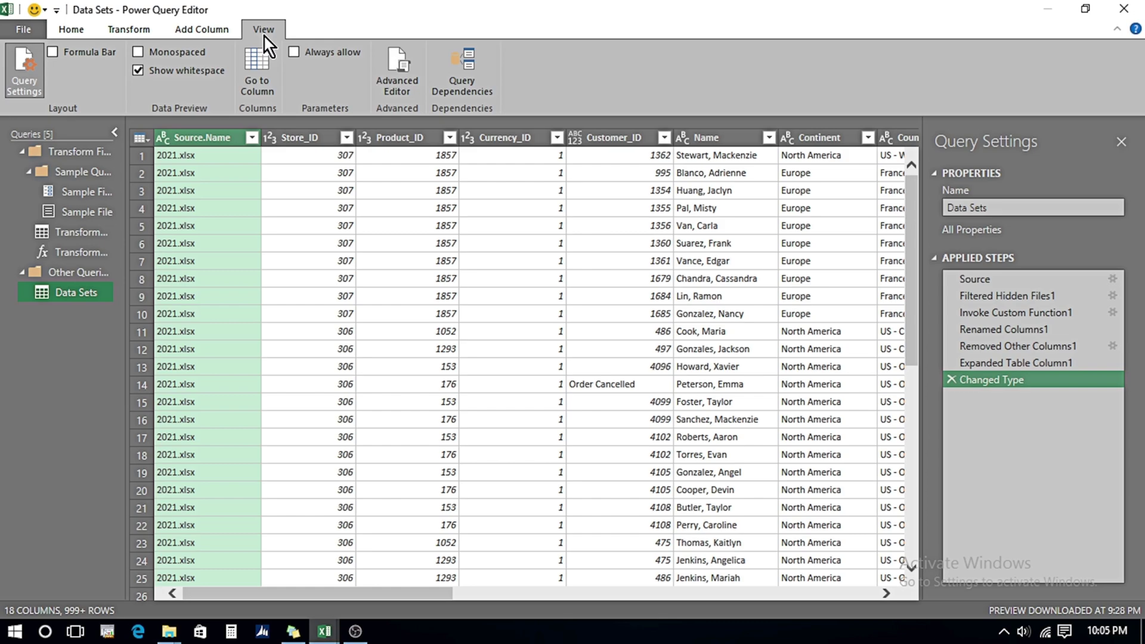
# Remove the Source.Name column from the Data Sets query.
pyautogui.click(71, 30)
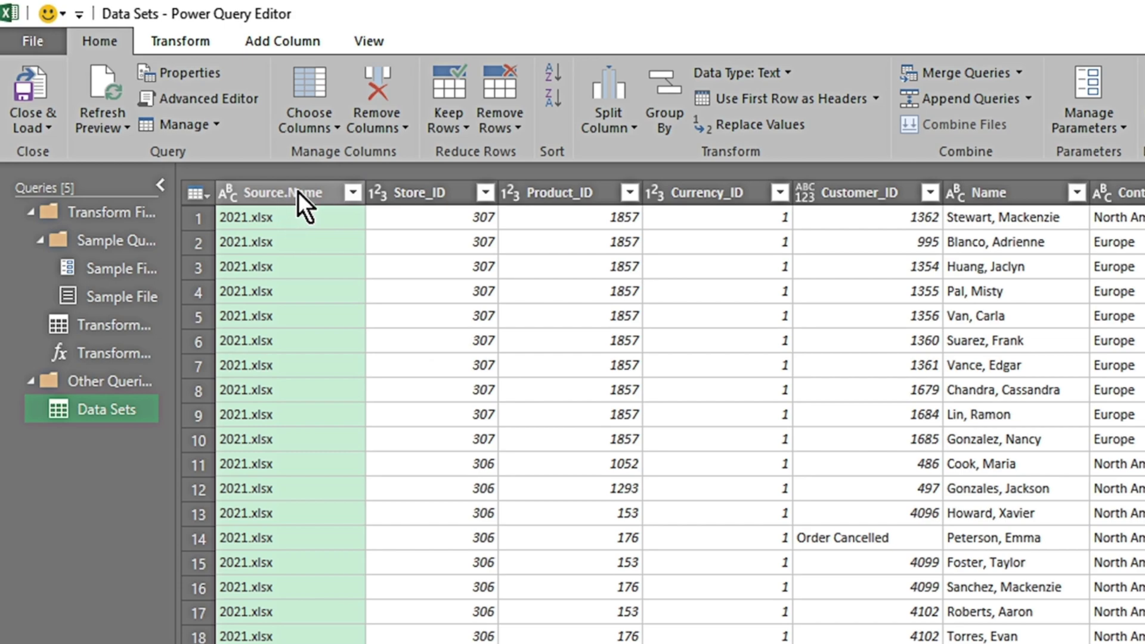
pyautogui.rightClick(298, 191)
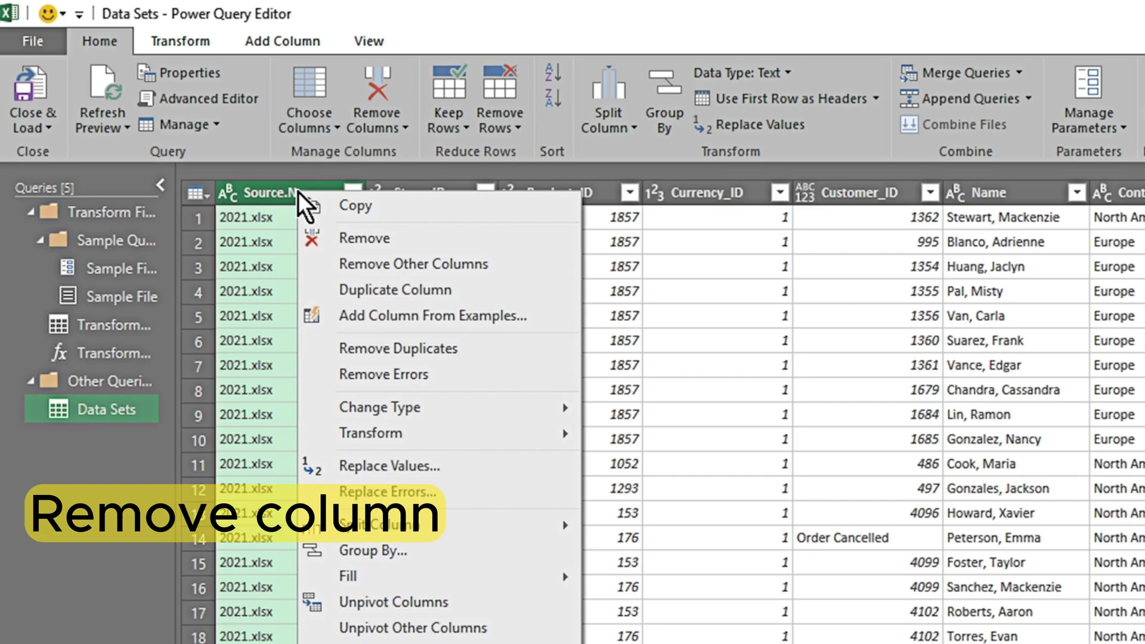
pyautogui.click(346, 243)
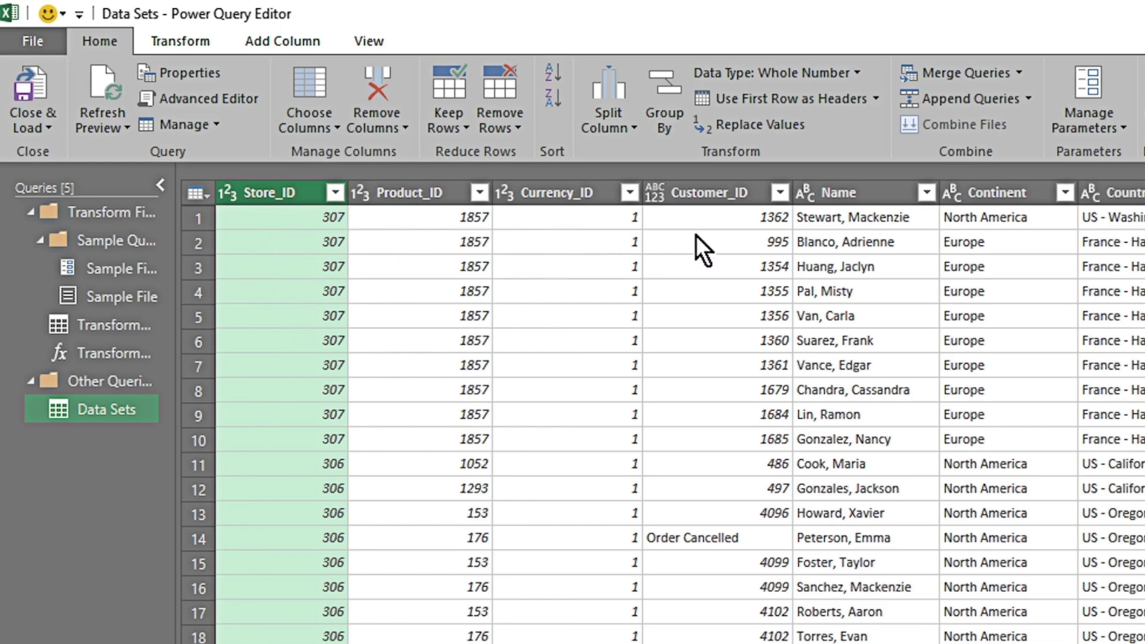
# Split the Name column by a custom comma delimiter at each occurrence of the delimiter.
pyautogui.hscroll(5, 391, 248)
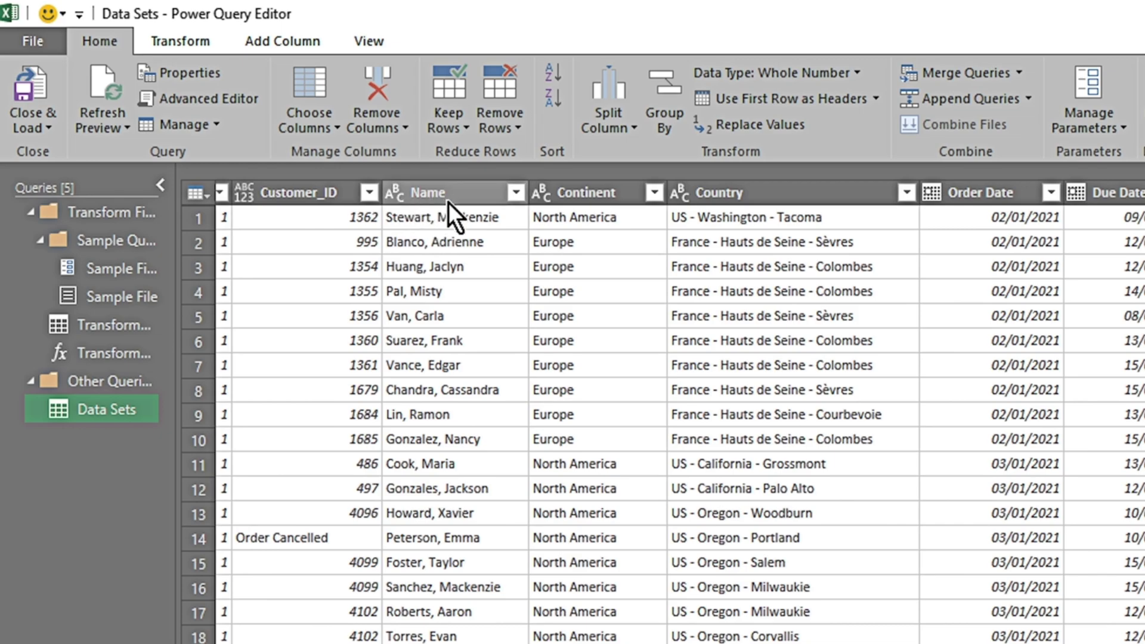
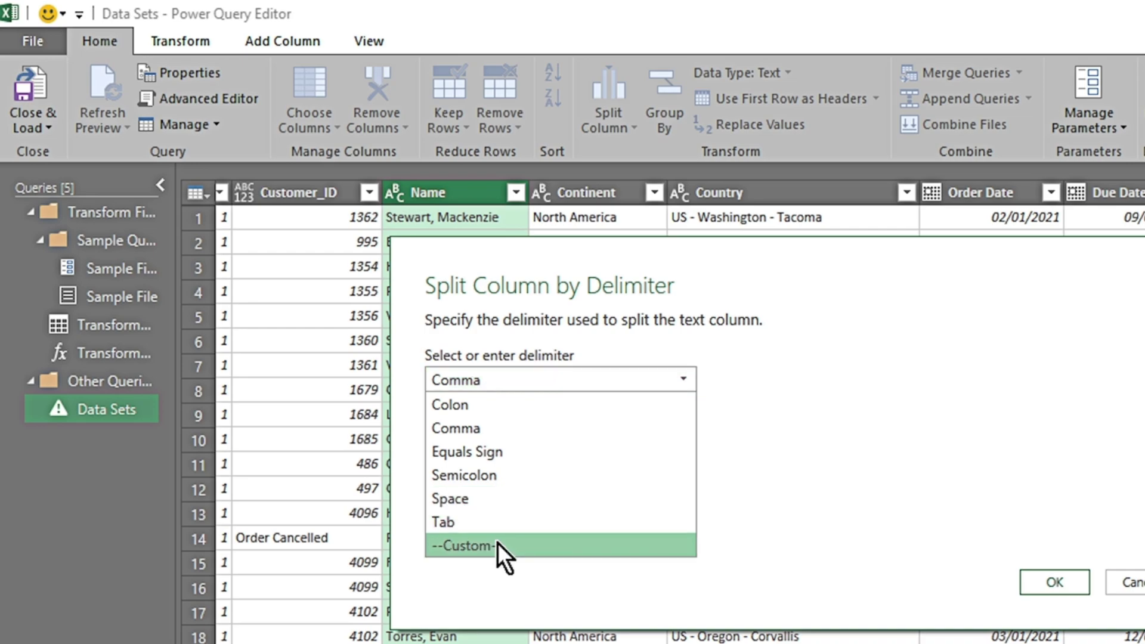
pyautogui.click(498, 543)
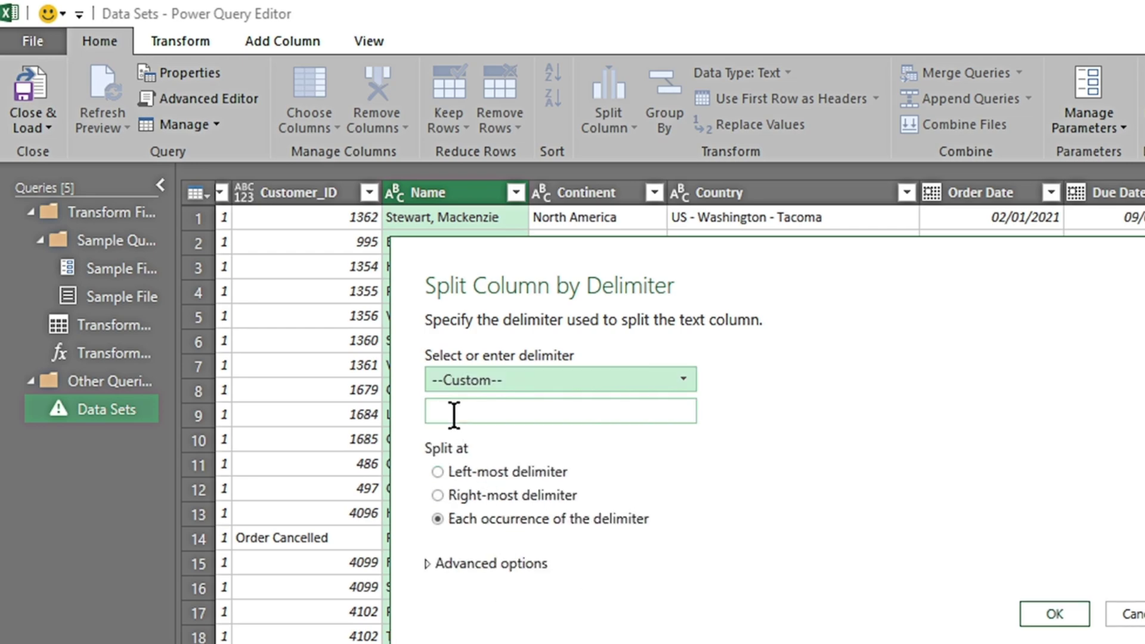
pyautogui.click(456, 414)
pyautogui.moveTo(577, 259); pyautogui.dragTo(602, 330)
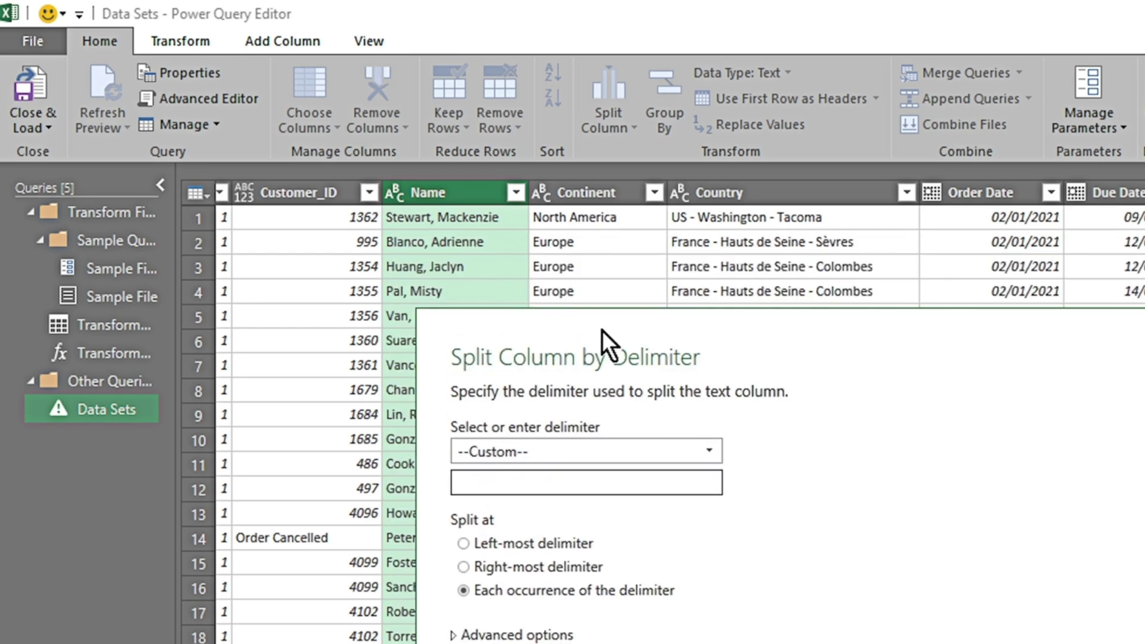
pyautogui.click(463, 483)
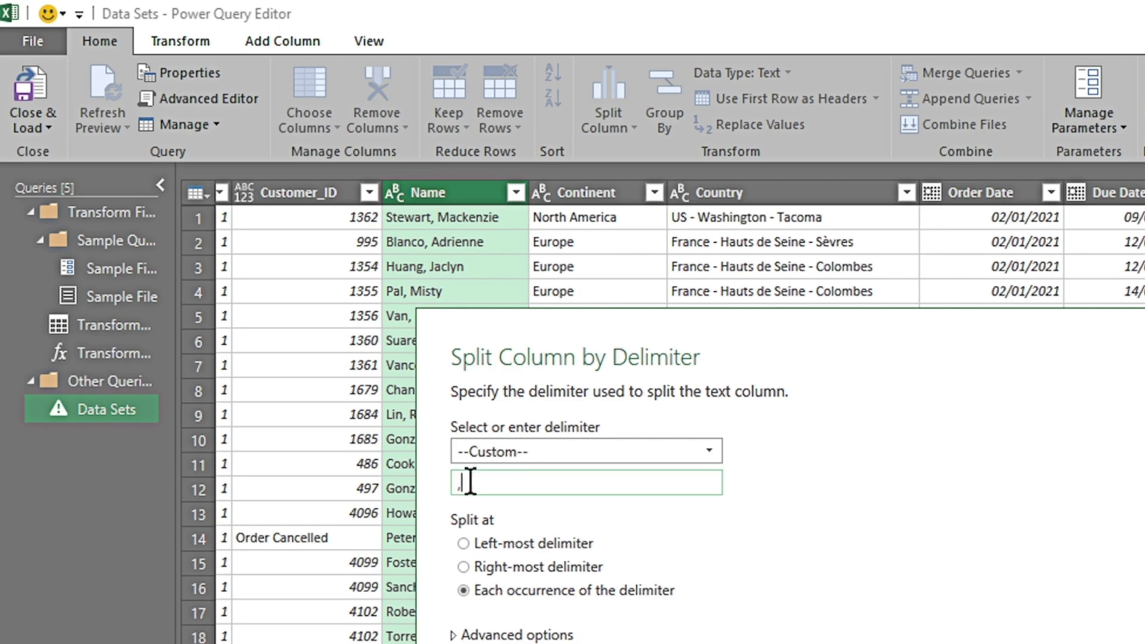
pyautogui.write(',')
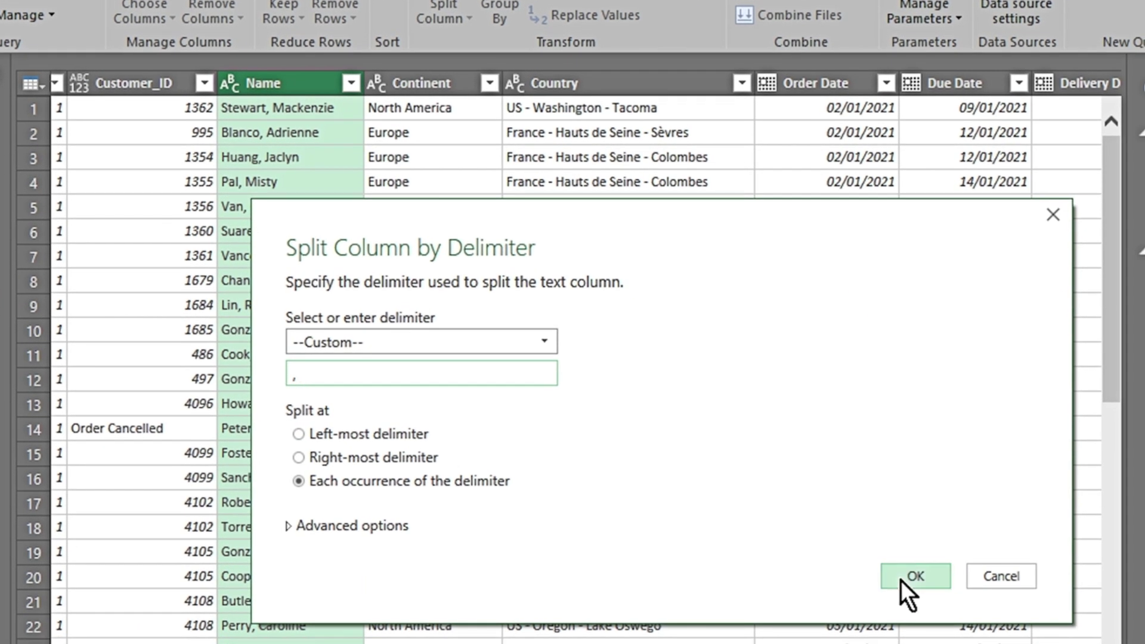
pyautogui.click(906, 582)
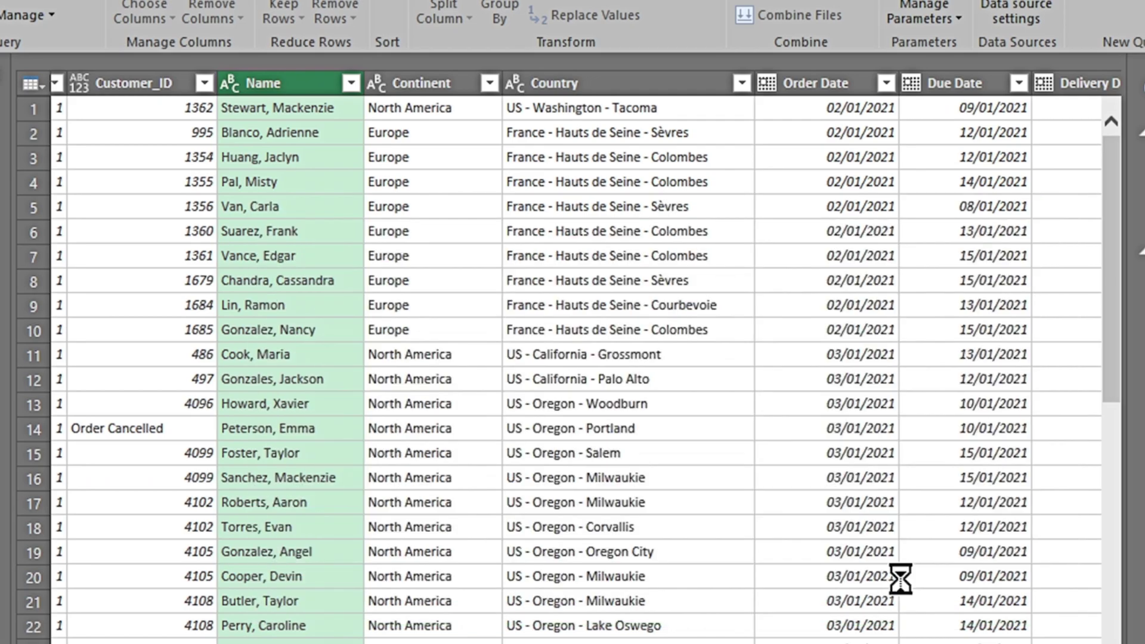
pyautogui.click(281, 121)
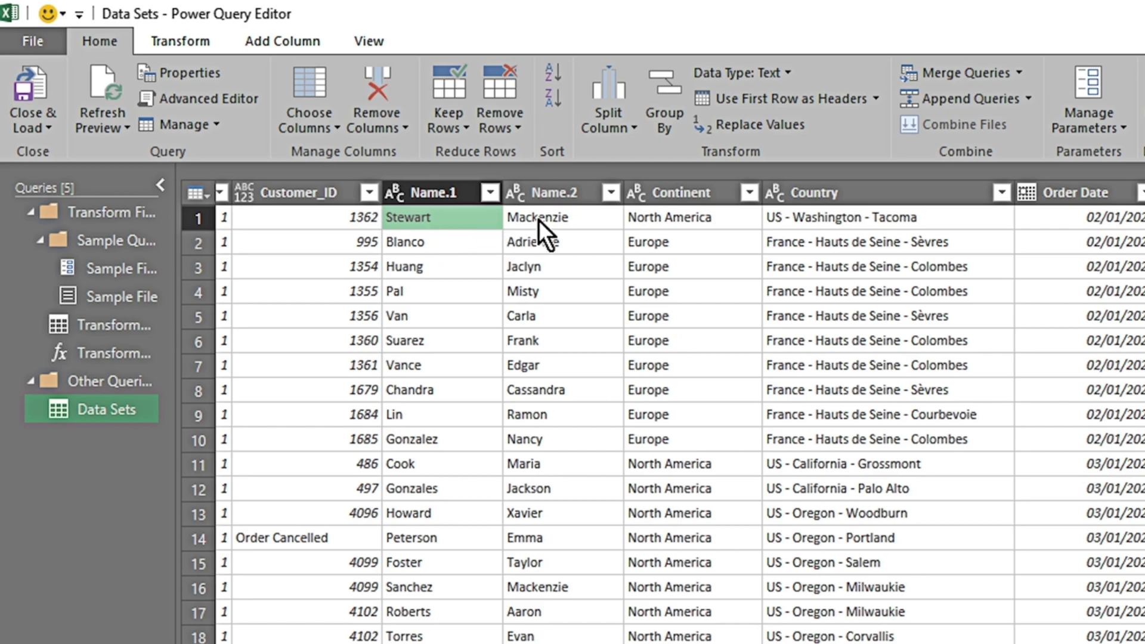
# Rename the Name.1 column as Last Name.
pyautogui.click(442, 192)
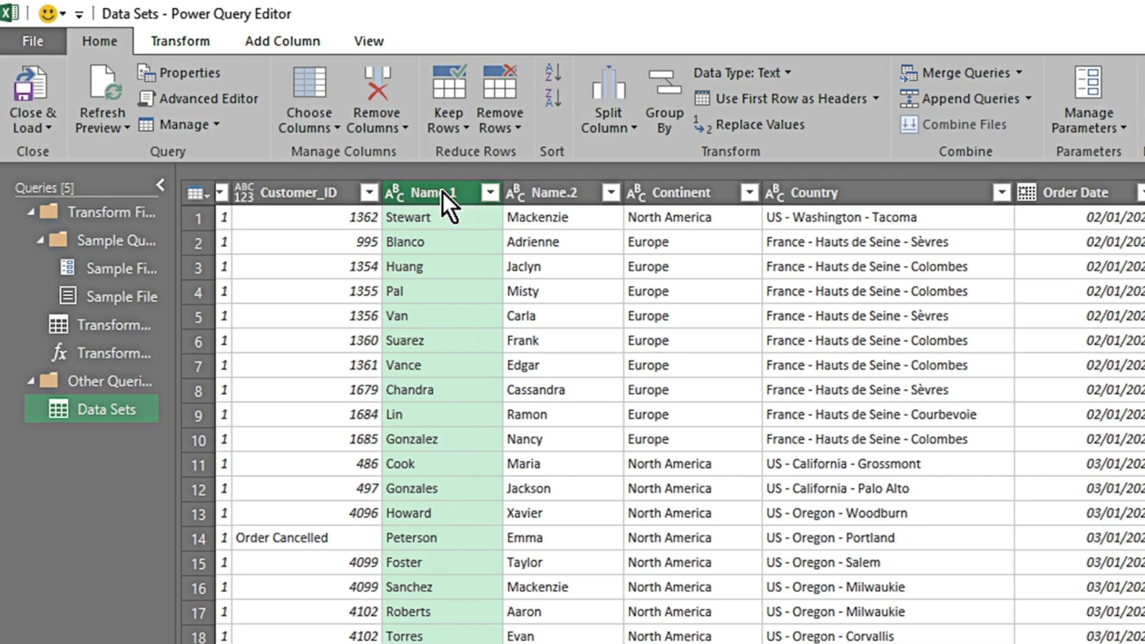
pyautogui.doubleClick(442, 192)
pyautogui.press('BackSpace')
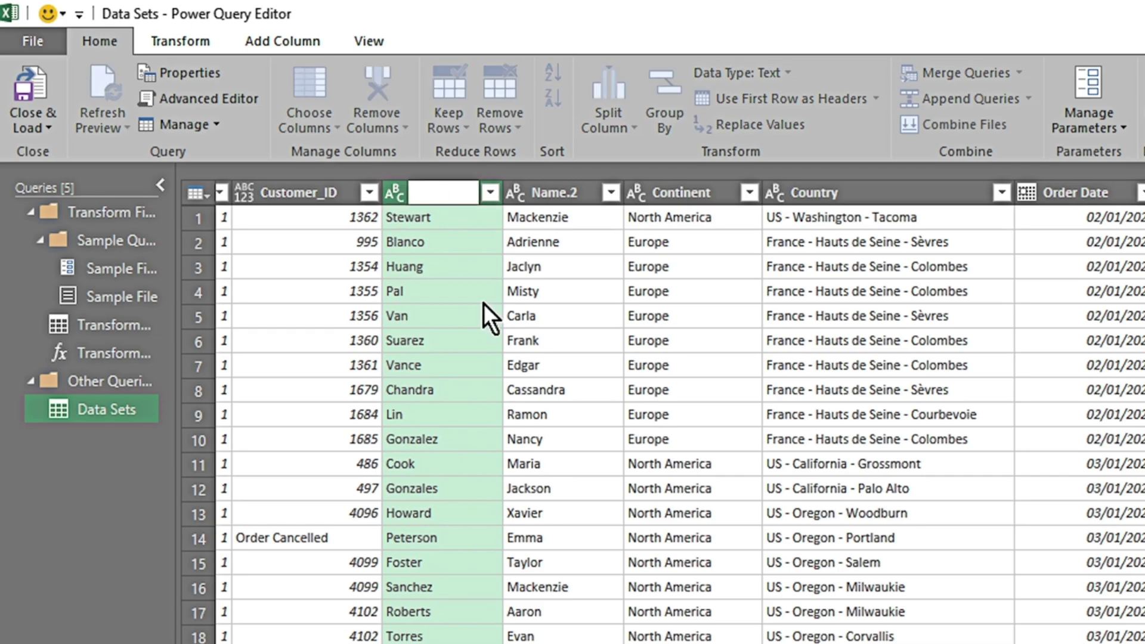
pyautogui.write('Last')
pyautogui.press('Return')
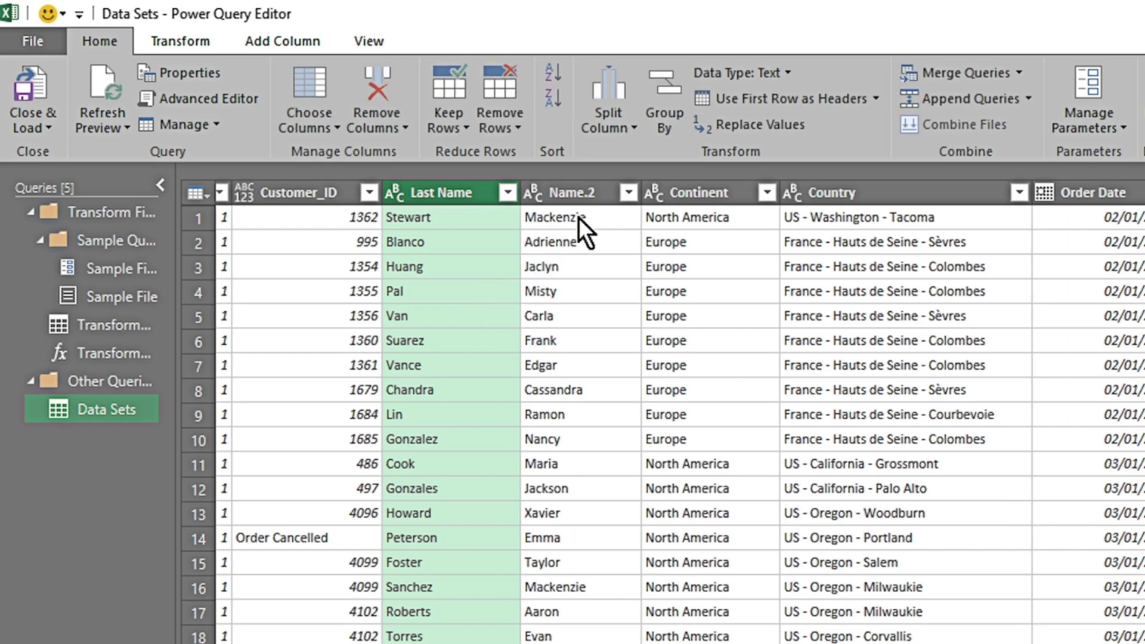
# Rename the Name.2 column as First Name and move it between the Customer_ID and Last Name columns.
pyautogui.click(576, 193)
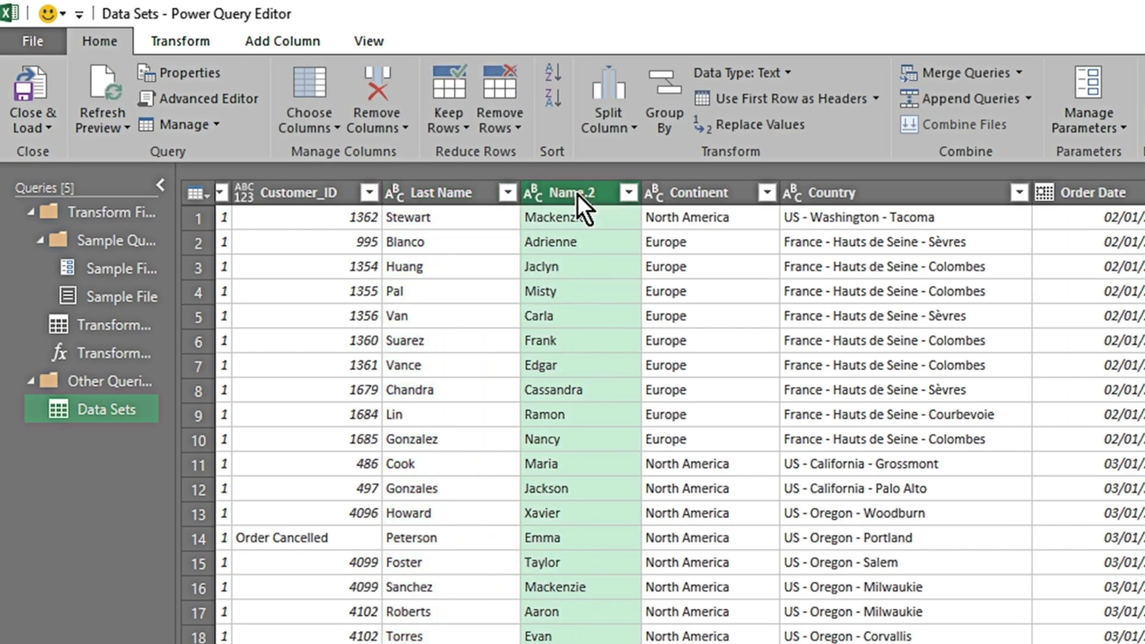
pyautogui.doubleClick(577, 193)
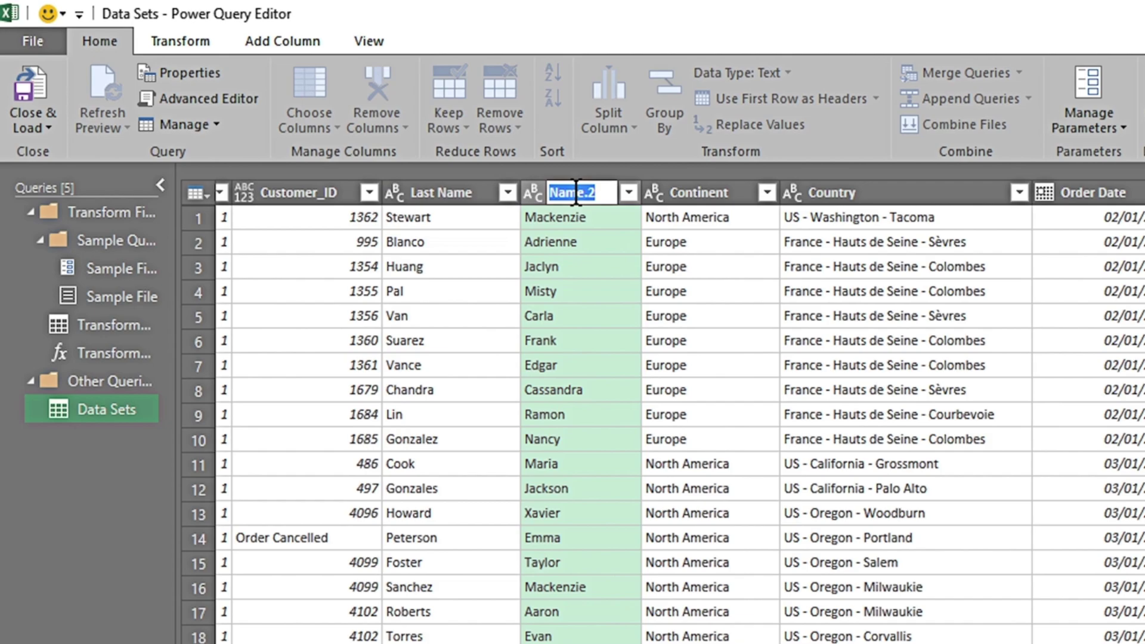
pyautogui.write('First Name')
pyautogui.press('Return')
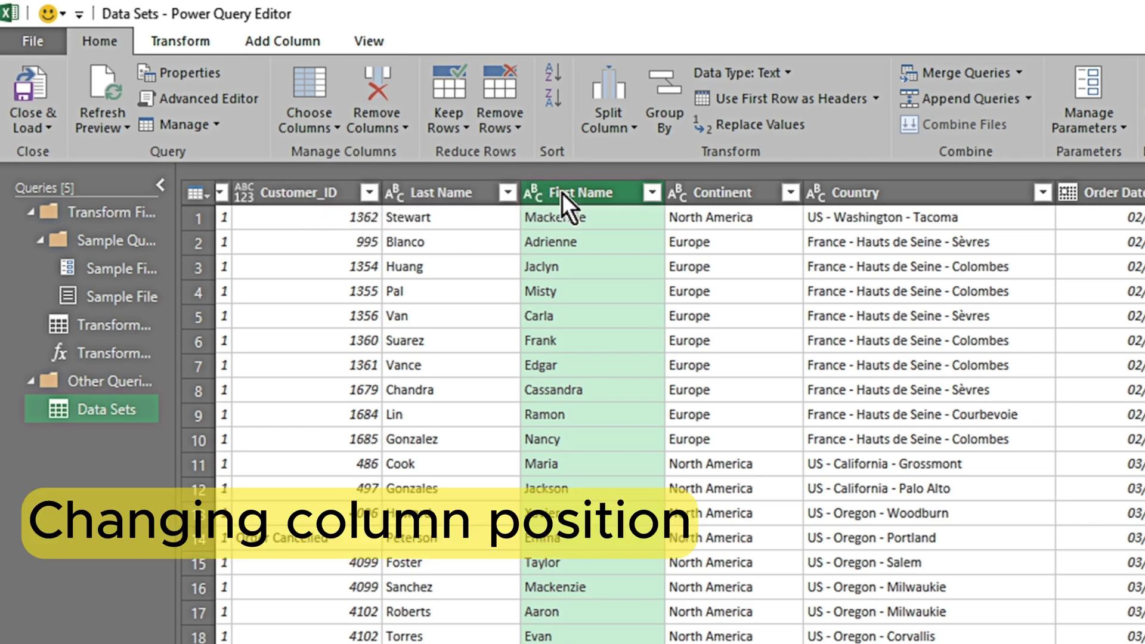
pyautogui.moveTo(562, 194); pyautogui.dragTo(410, 181)
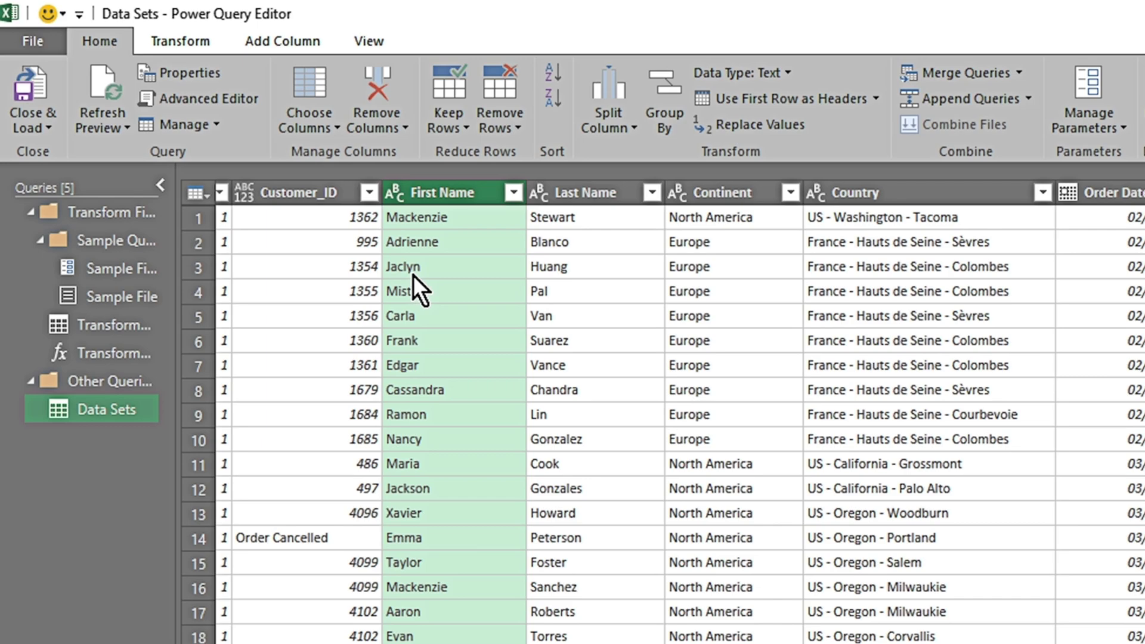
pyautogui.click(629, 240)
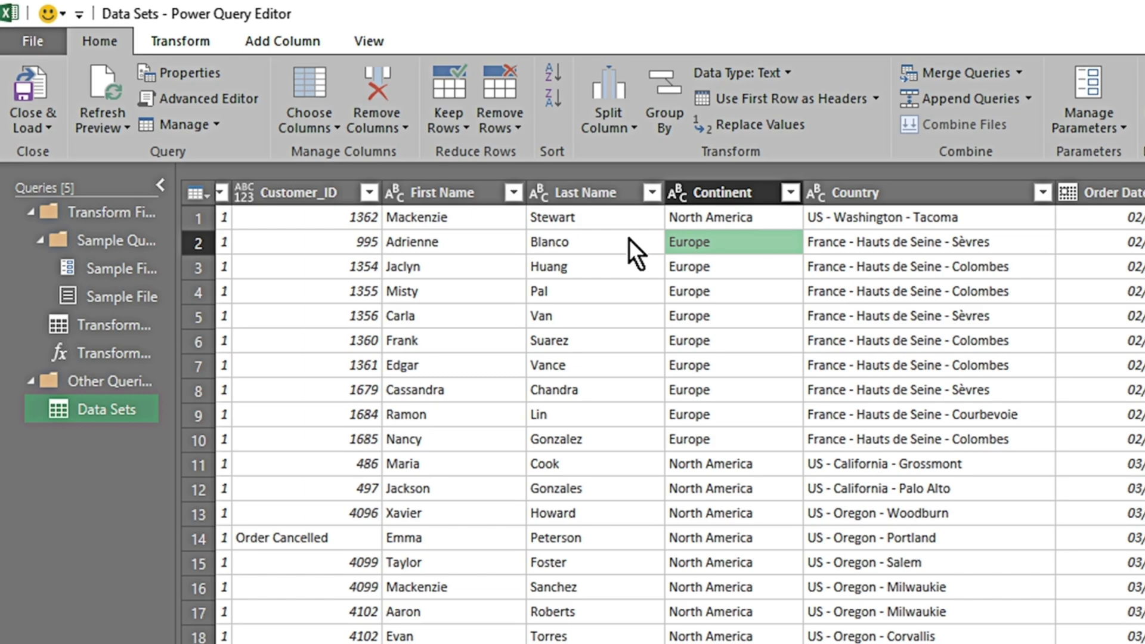
pyautogui.press('Right')
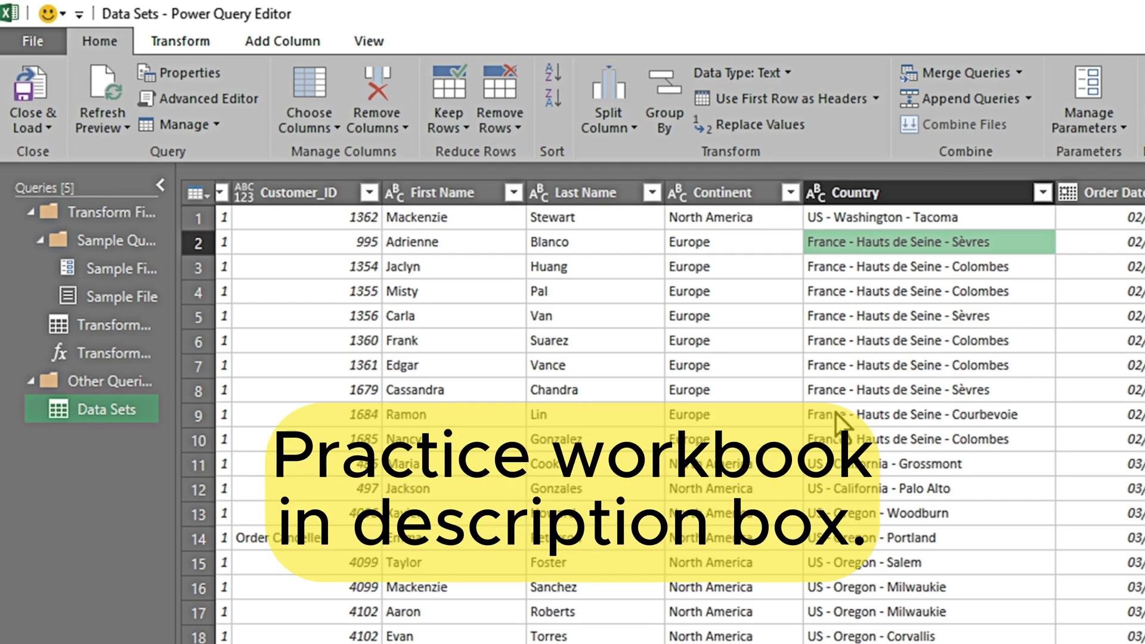
pyautogui.hscroll(3, 835, 413)
pyautogui.hscroll(4, 662, 412)
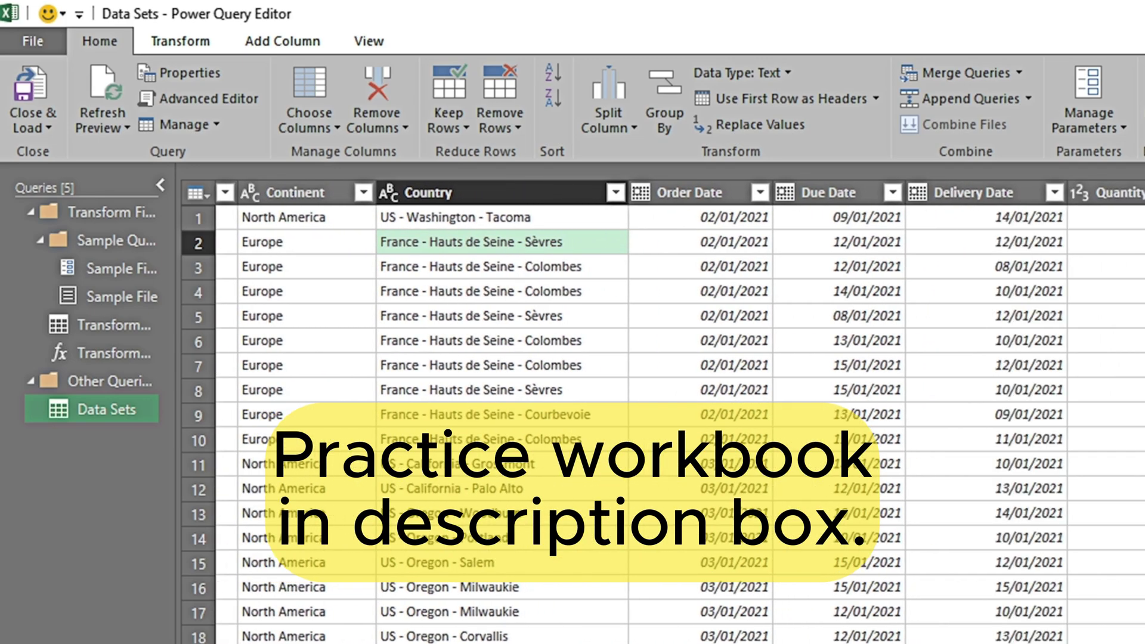
pyautogui.click(507, 265)
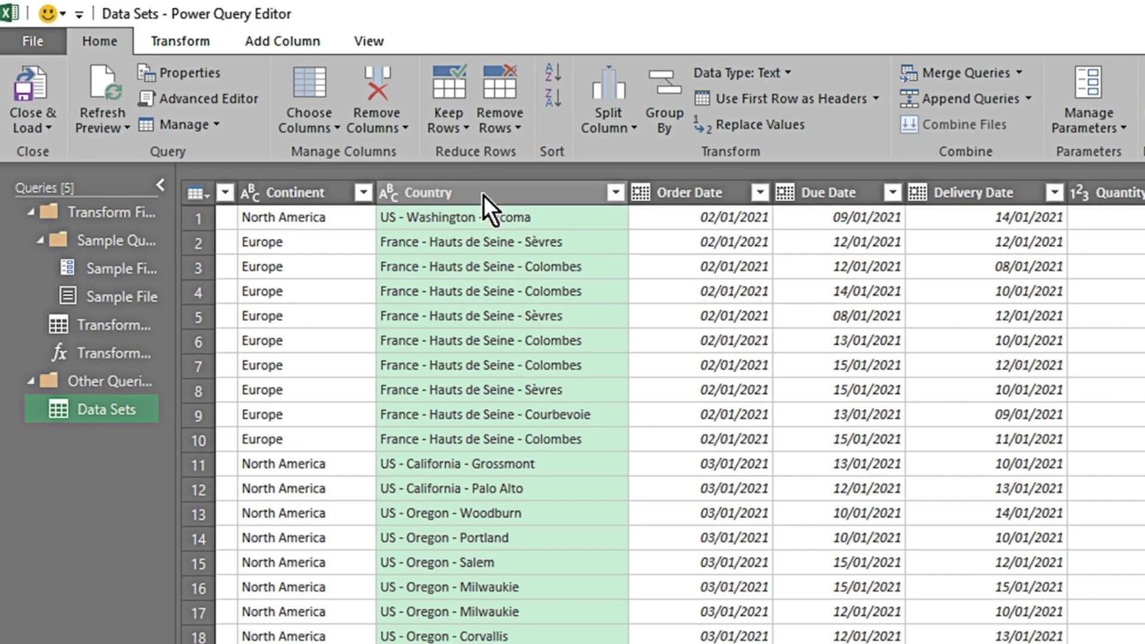
pyautogui.rightClick(483, 195)
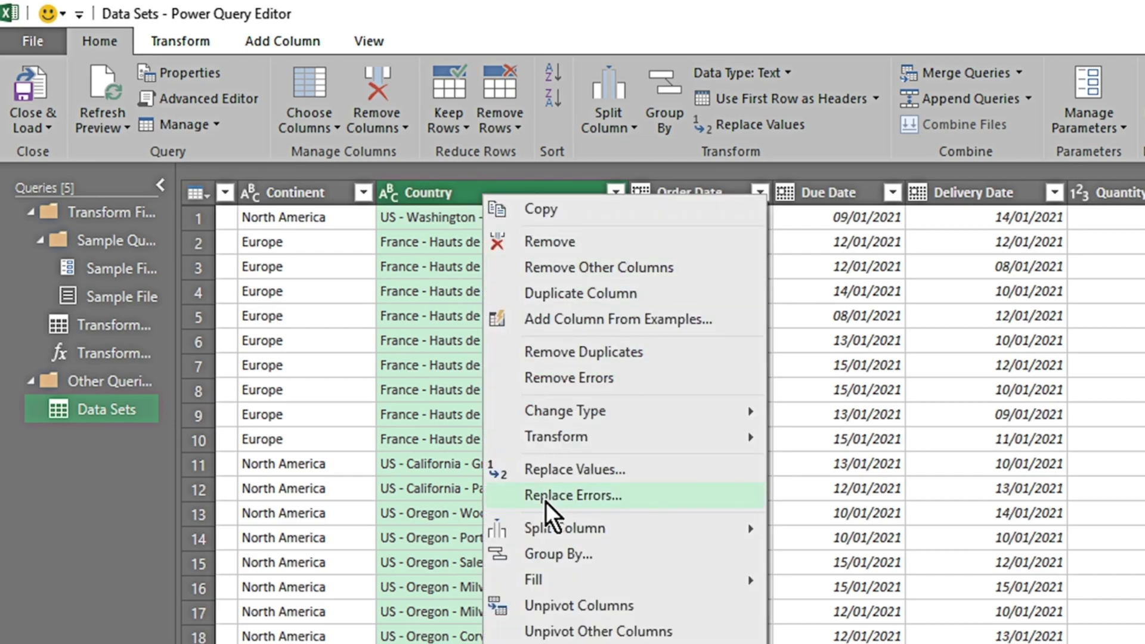
pyautogui.moveTo(551, 534)
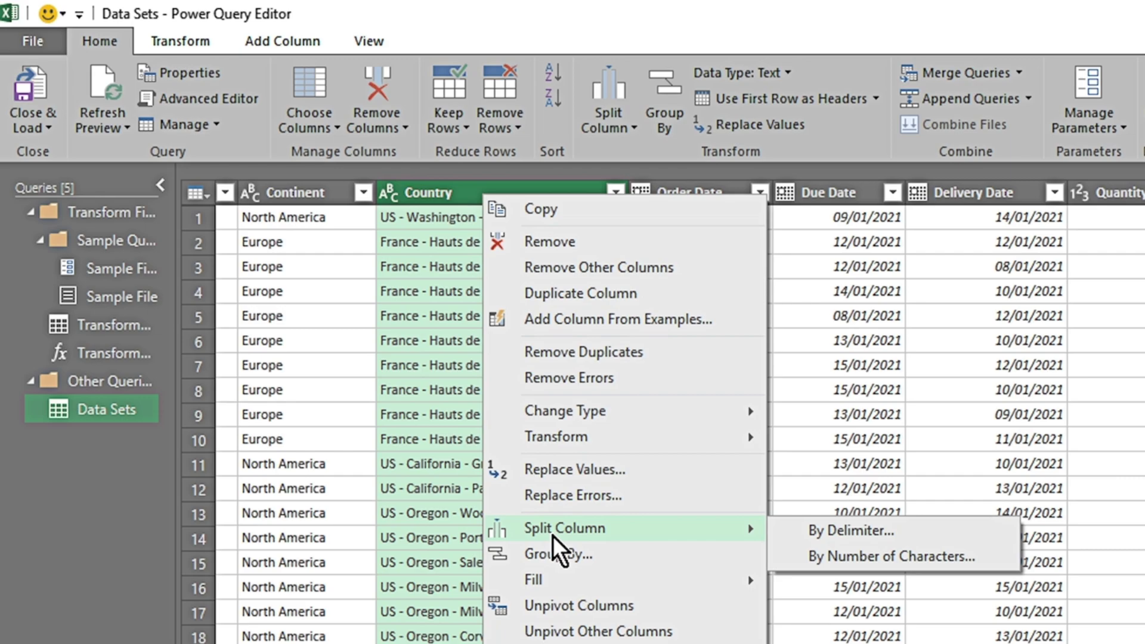
# Split the Country column by a custom delimiter of a hyphen with a space on each side, at each occurrence of the delimiter.
pyautogui.click(433, 196)
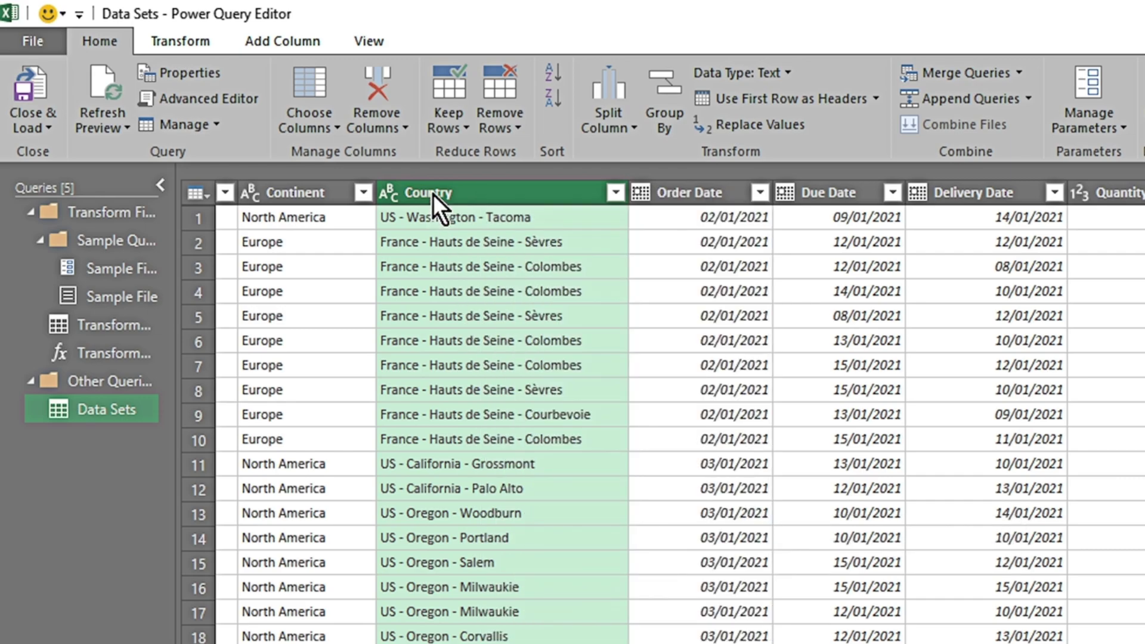
pyautogui.click(618, 126)
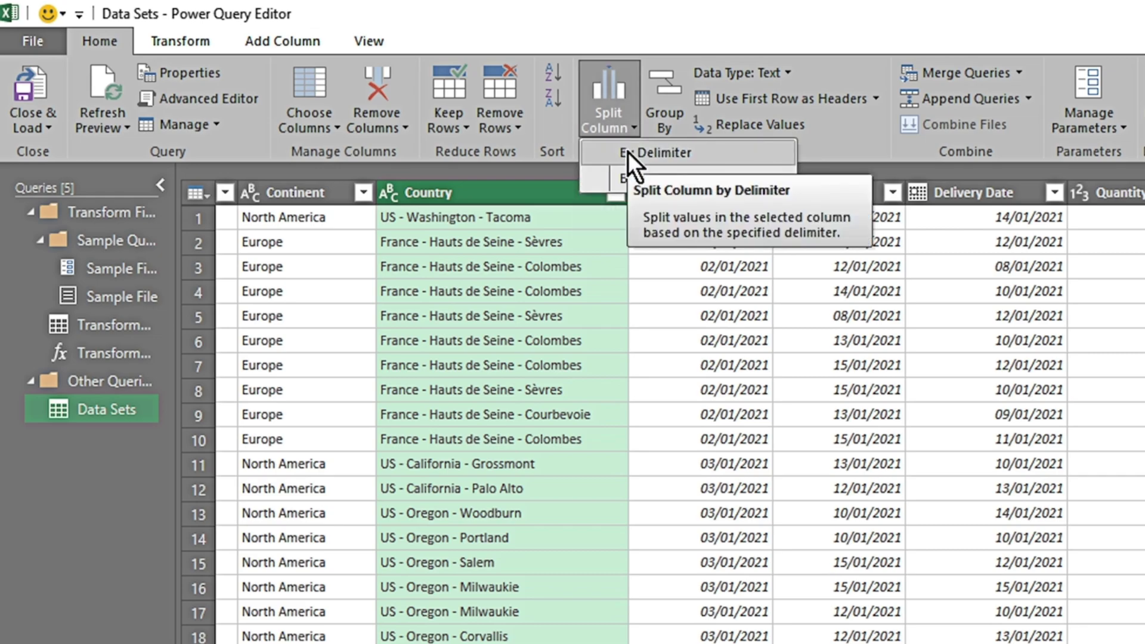
pyautogui.click(627, 153)
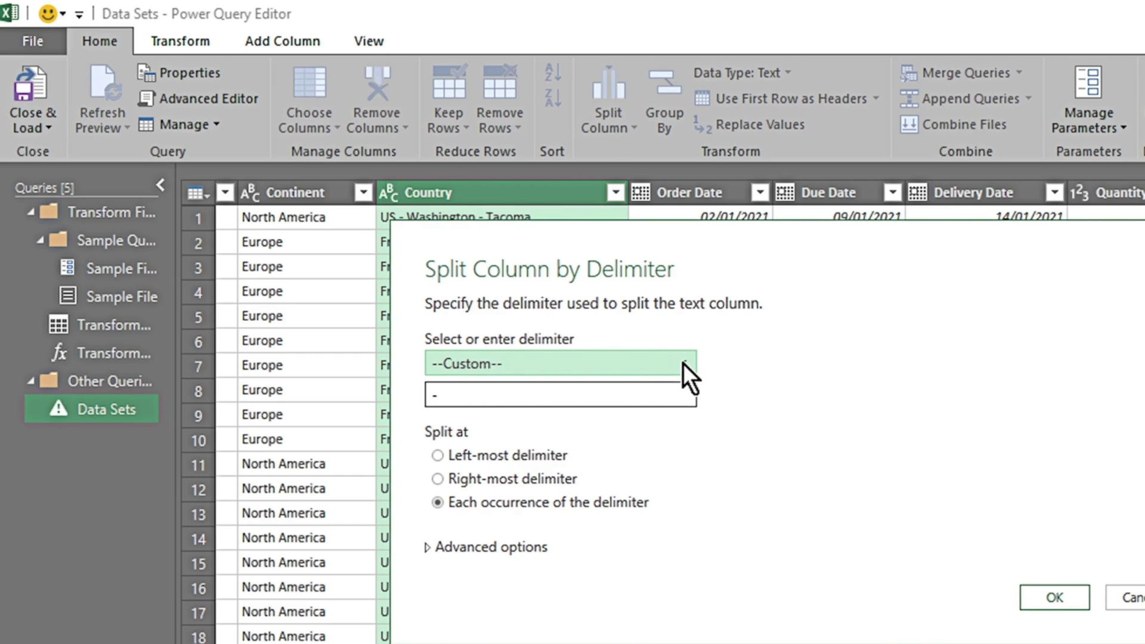
pyautogui.click(684, 365)
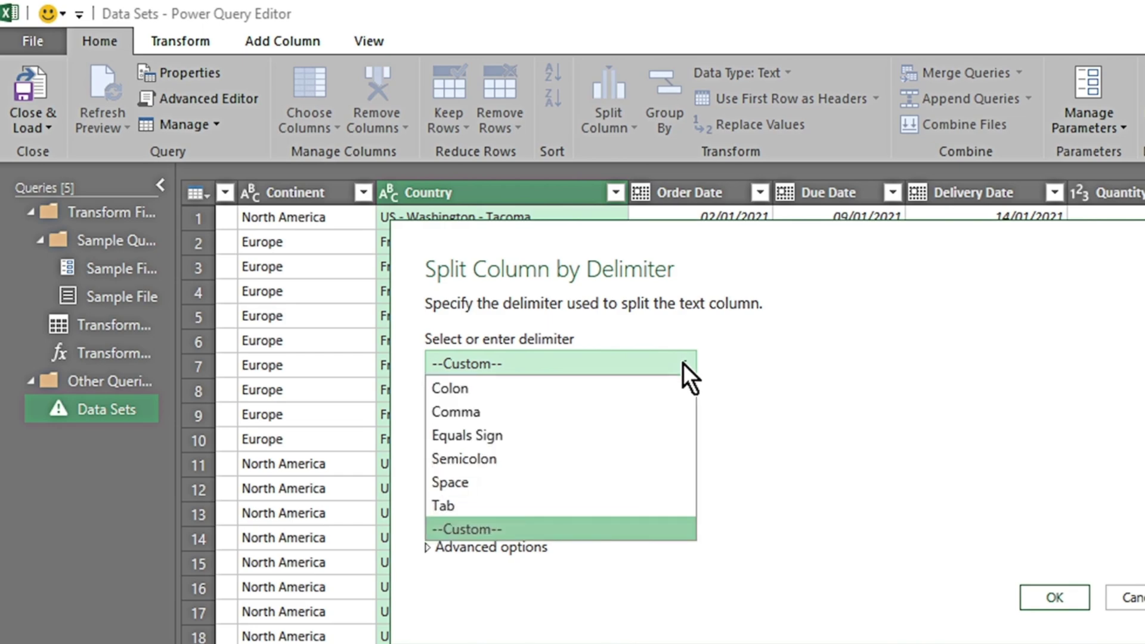
pyautogui.click(683, 365)
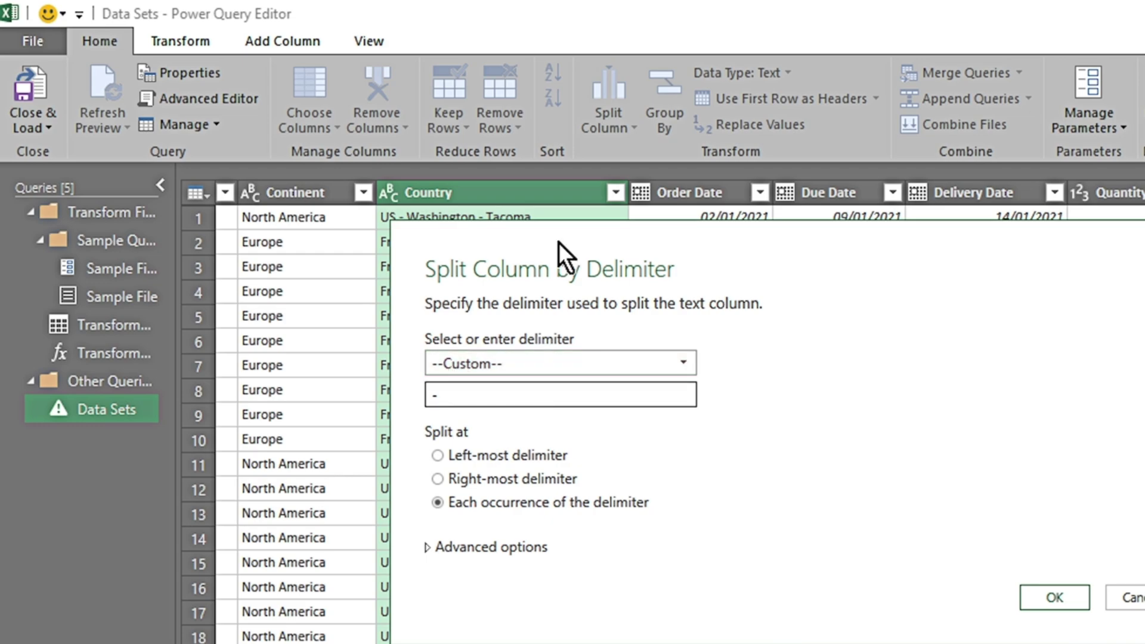
pyautogui.moveTo(558, 242); pyautogui.dragTo(551, 364)
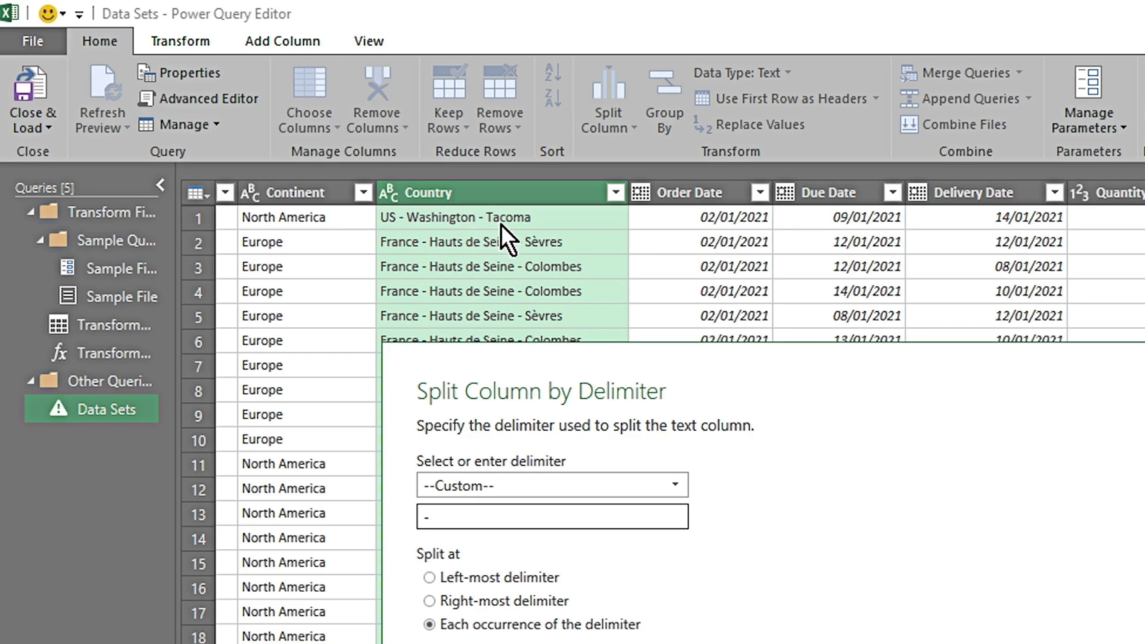
pyautogui.click(450, 523)
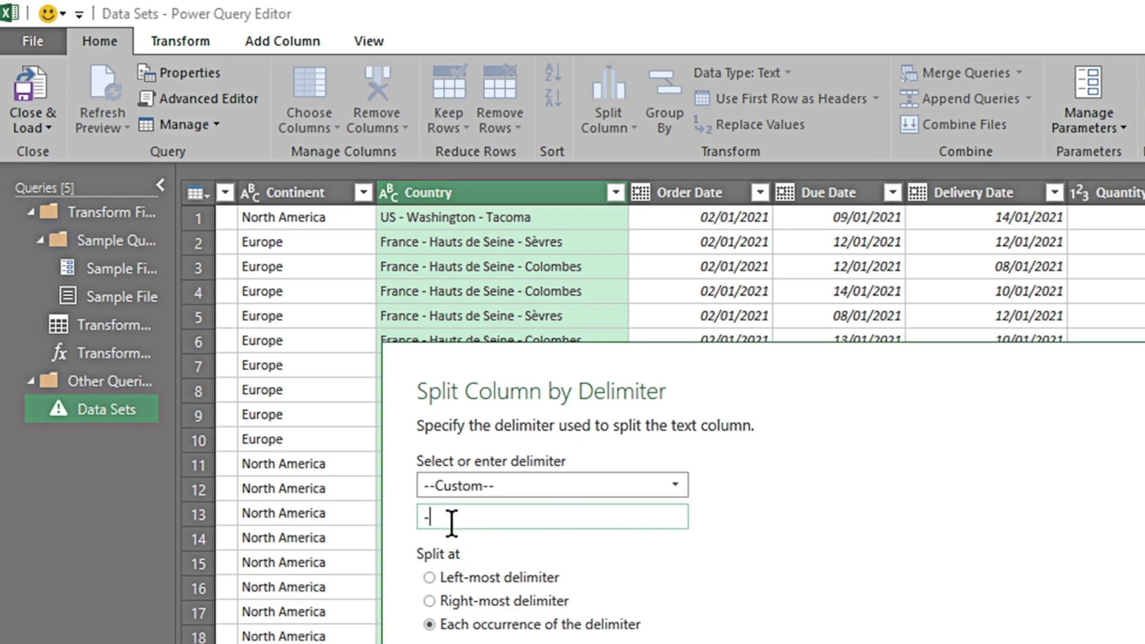
pyautogui.press('BackSpace')
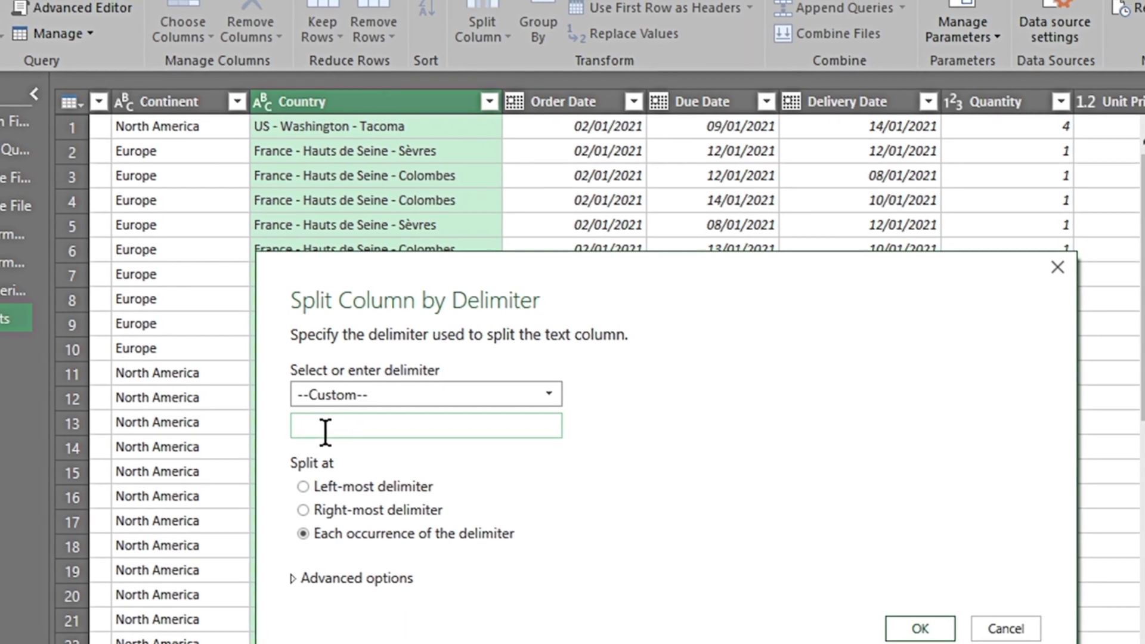
pyautogui.write('-')
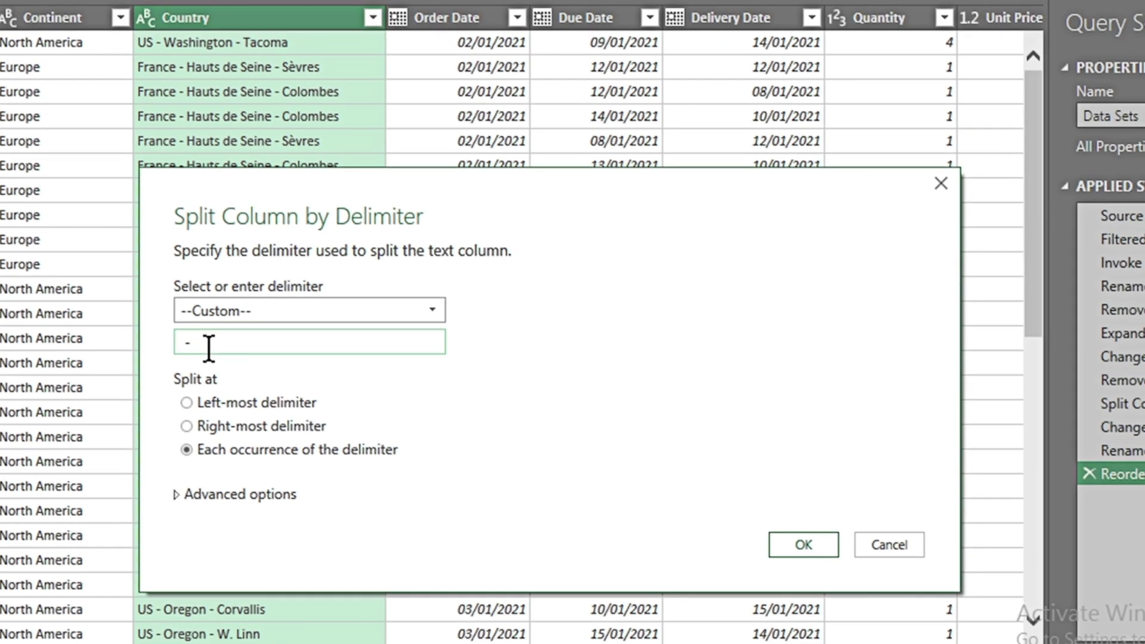
pyautogui.click(801, 546)
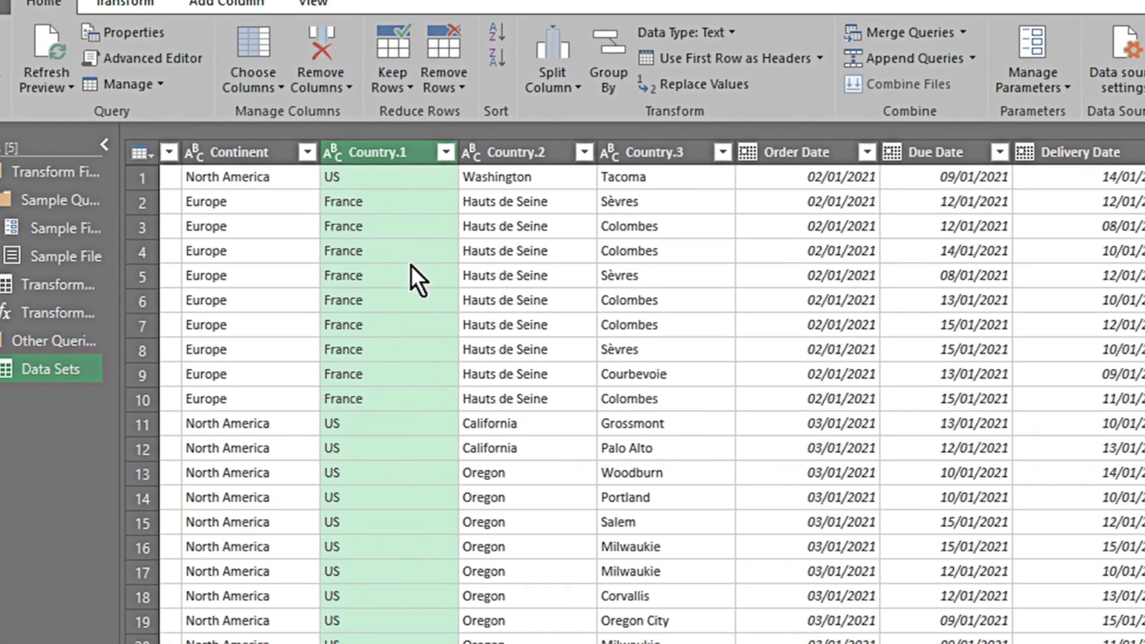
# Rename the Country.1 column as Country.
pyautogui.click(393, 242)
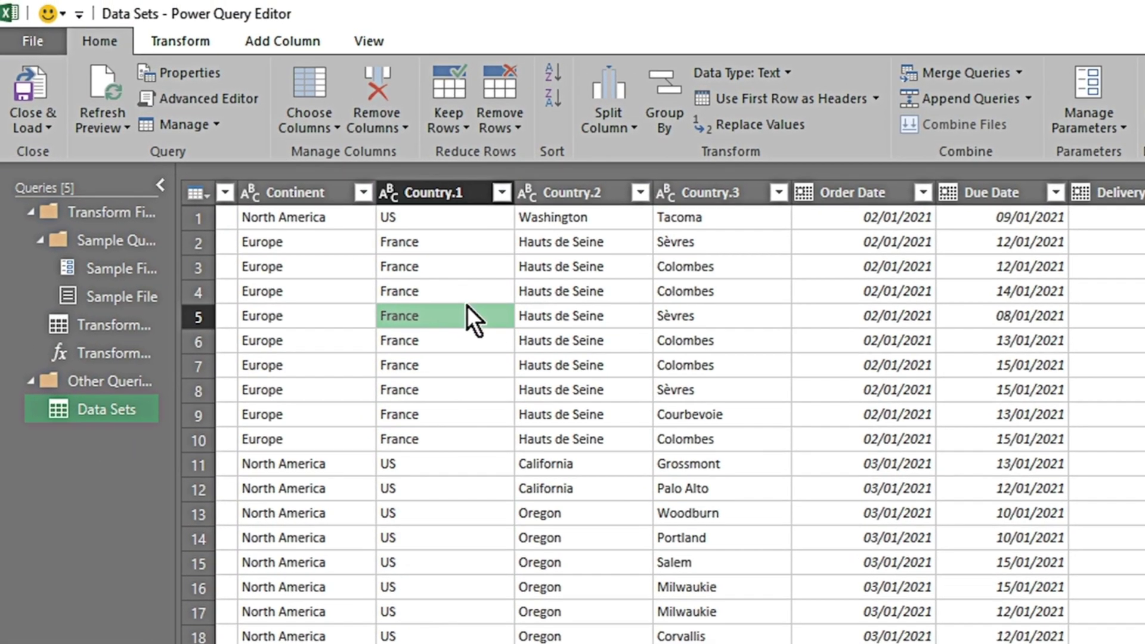
pyautogui.click(445, 206)
pyautogui.click(689, 291)
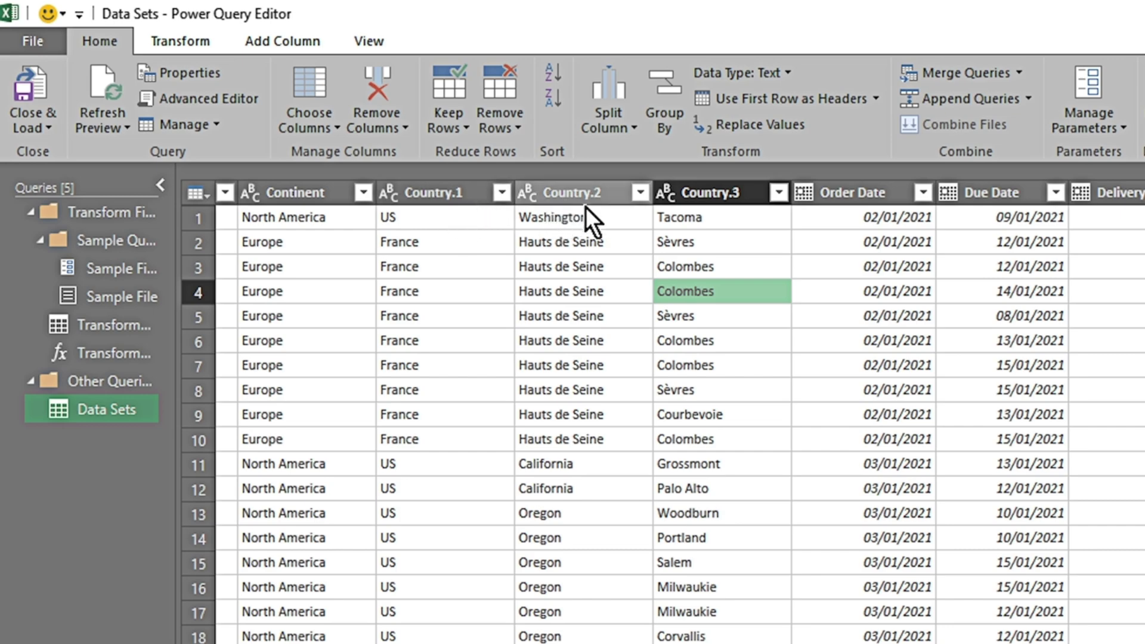
pyautogui.doubleClick(437, 194)
pyautogui.press('BackSpace')
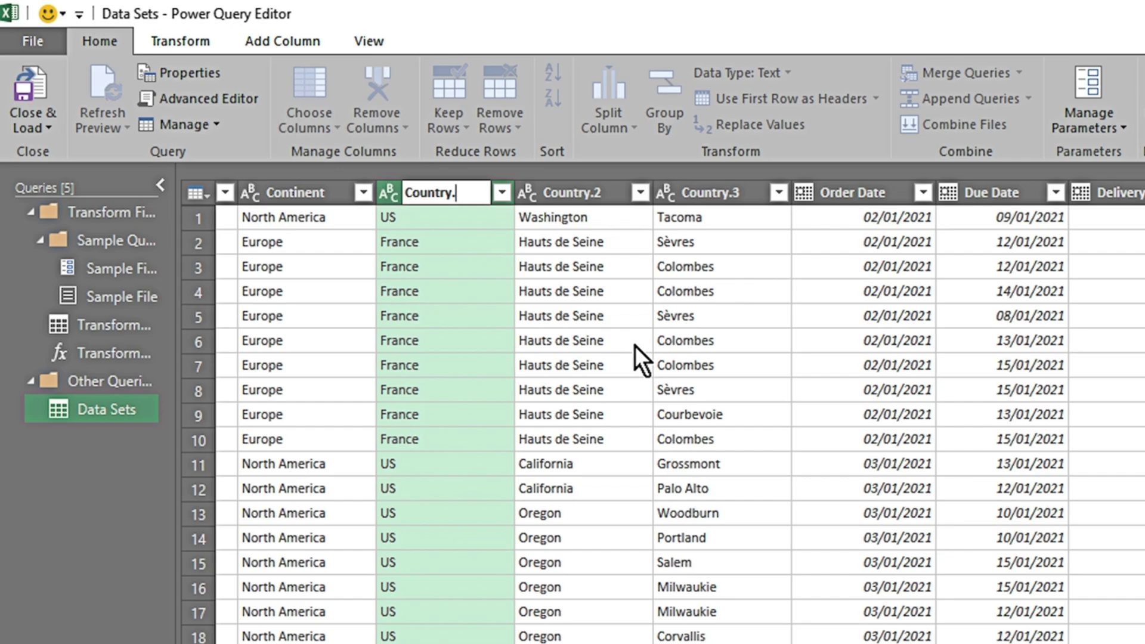
pyautogui.press('BackSpace')
# Rename the Country.2 column as State.
pyautogui.doubleClick(574, 193)
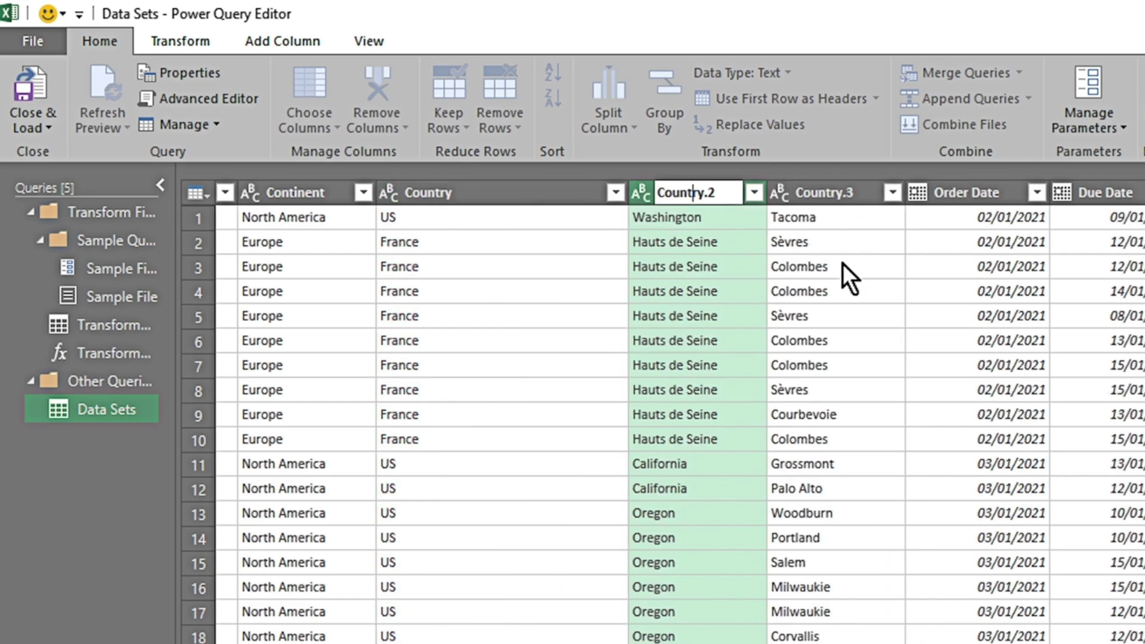
pyautogui.press('End')
pyautogui.press('BackSpace')
pyautogui.press('BackSpace')
pyautogui.press('BackSpace')
pyautogui.press('BackSpace')
pyautogui.press('BackSpace')
pyautogui.press('BackSpace')
pyautogui.press('BackSpace')
pyautogui.press('BackSpace')
pyautogui.press('BackSpace')
pyautogui.write('State')
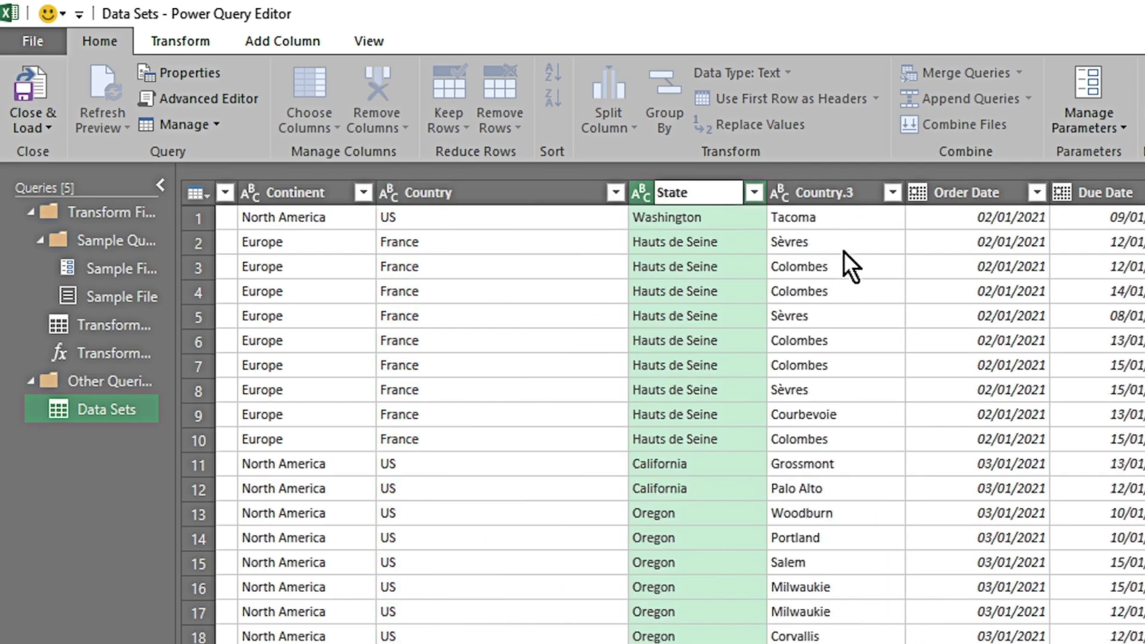
pyautogui.press('Return')
# Rename the Country.3 column as City and narrow the Country column.
pyautogui.doubleClick(701, 194)
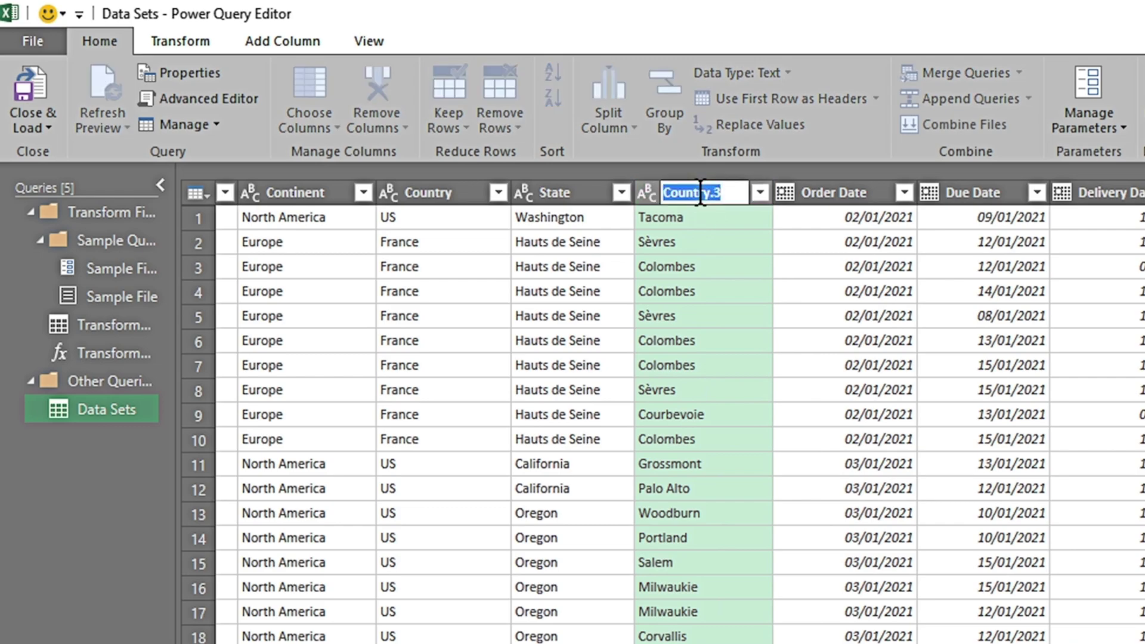
pyautogui.write('City')
pyautogui.press('Return')
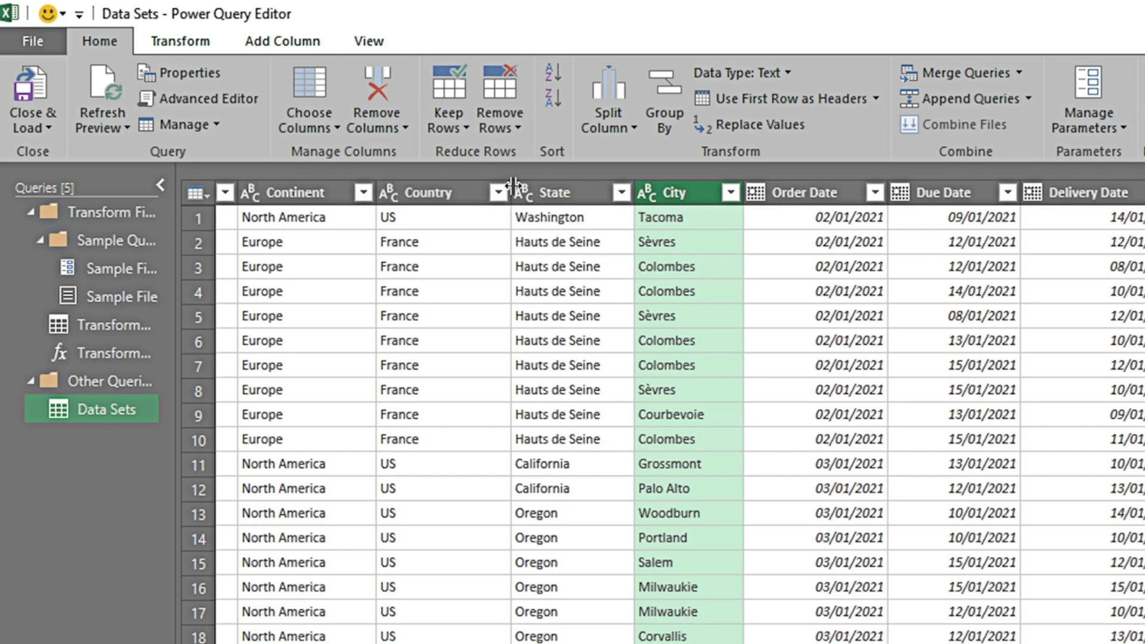
pyautogui.moveTo(512, 185); pyautogui.dragTo(467, 185)
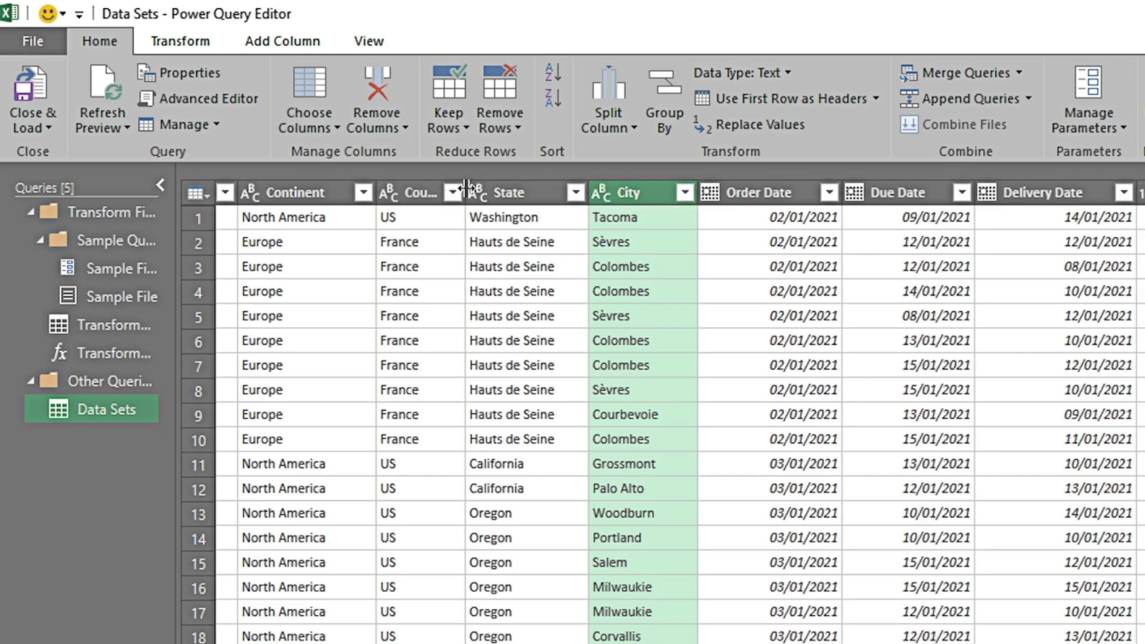
# Add a column that subtracts the Order Date from the Delivery Date in days.
pyautogui.click(740, 244)
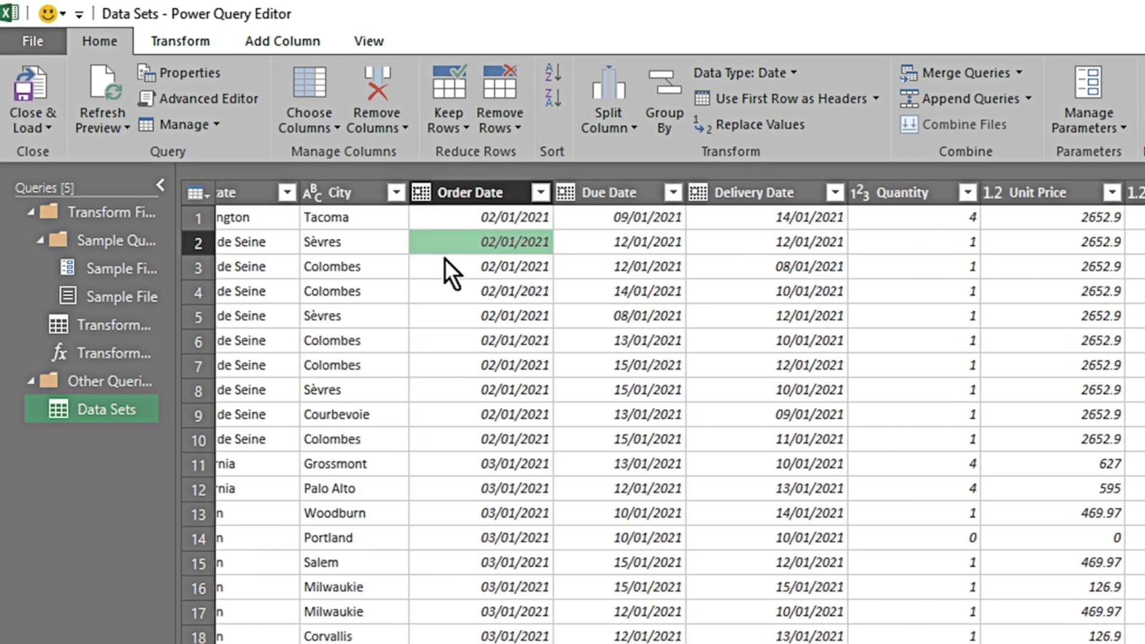
pyautogui.click(743, 248)
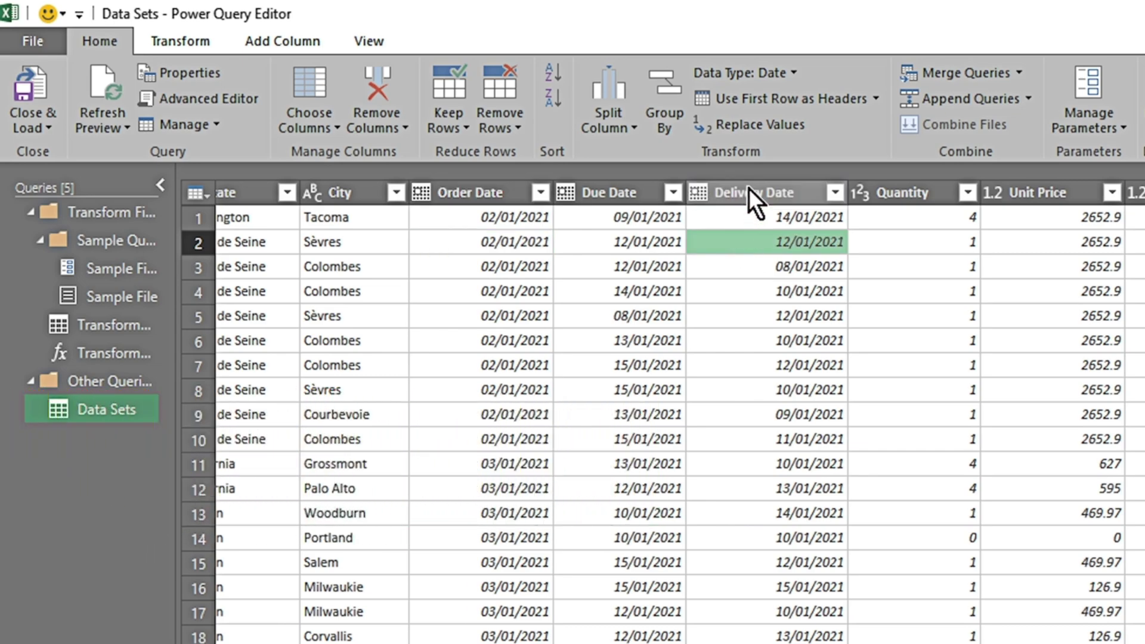
pyautogui.click(749, 193)
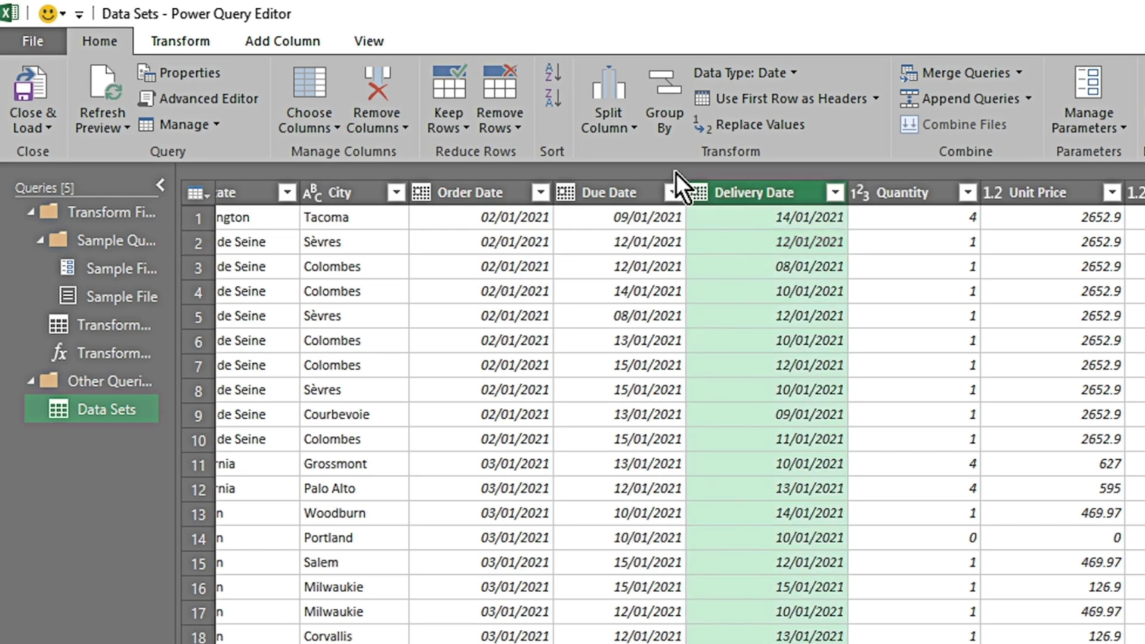
pyautogui.keyDown('ctrl'); pyautogui.click(477, 192); pyautogui.keyUp('ctrl')
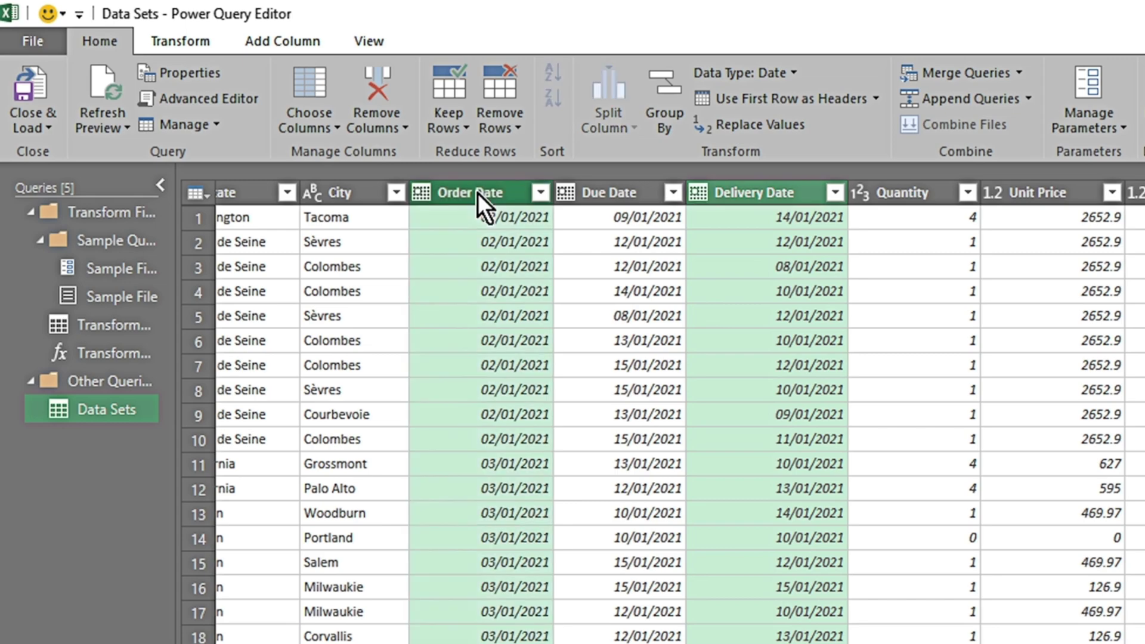
pyautogui.click(303, 42)
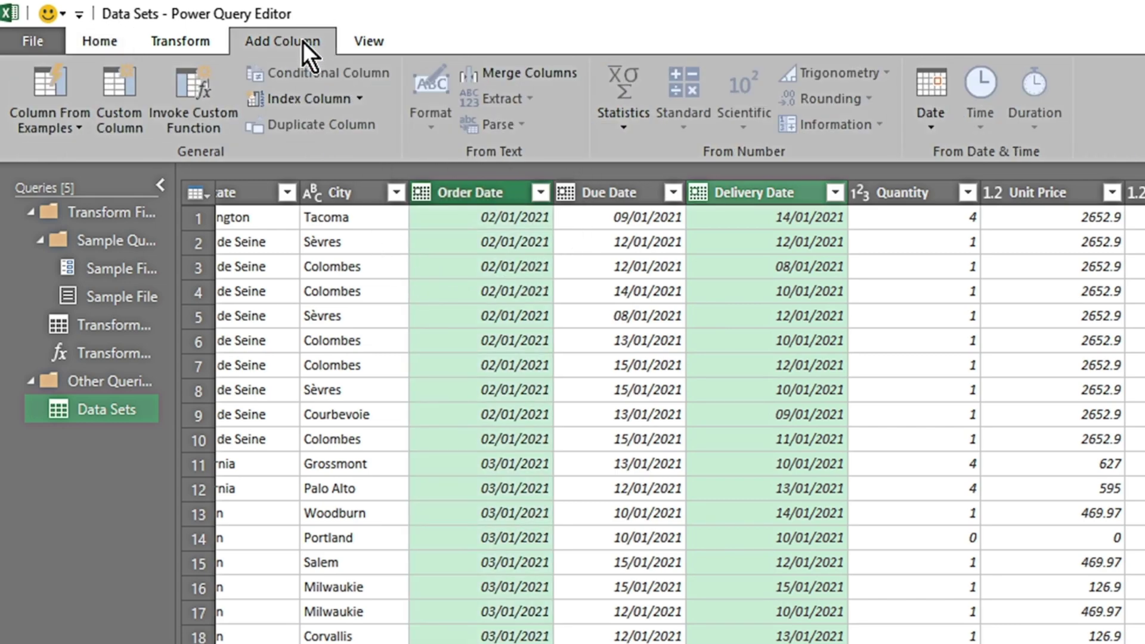
pyautogui.click(931, 127)
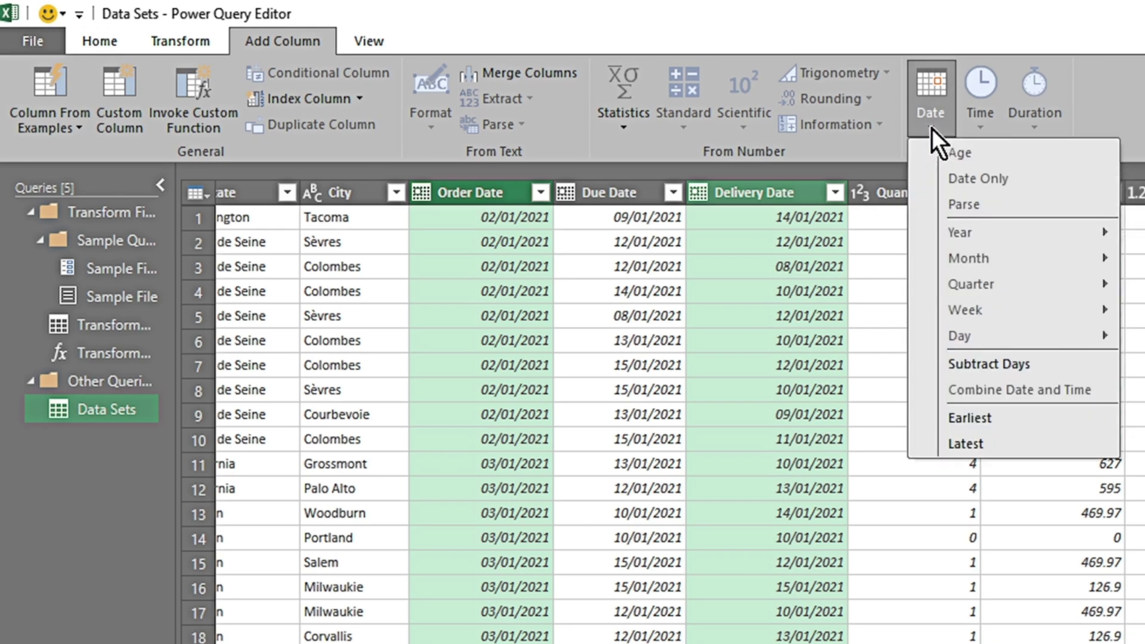
pyautogui.click(976, 368)
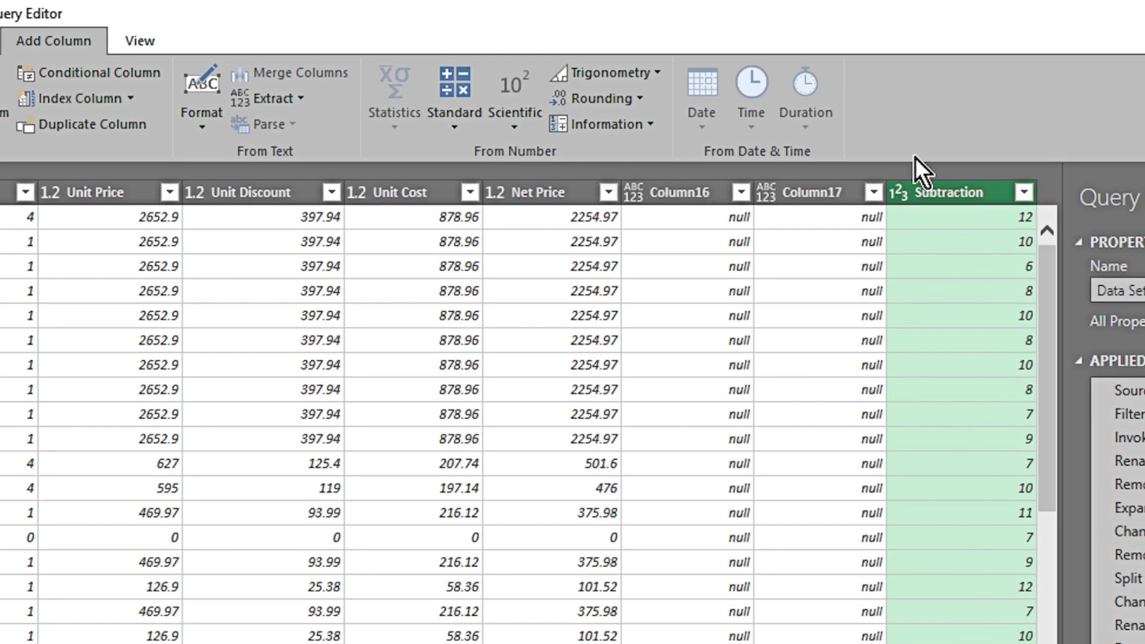
# Rename the Subtraction column as Days to Deliver and move it directly after the Delivery Date column.
pyautogui.doubleClick(953, 195)
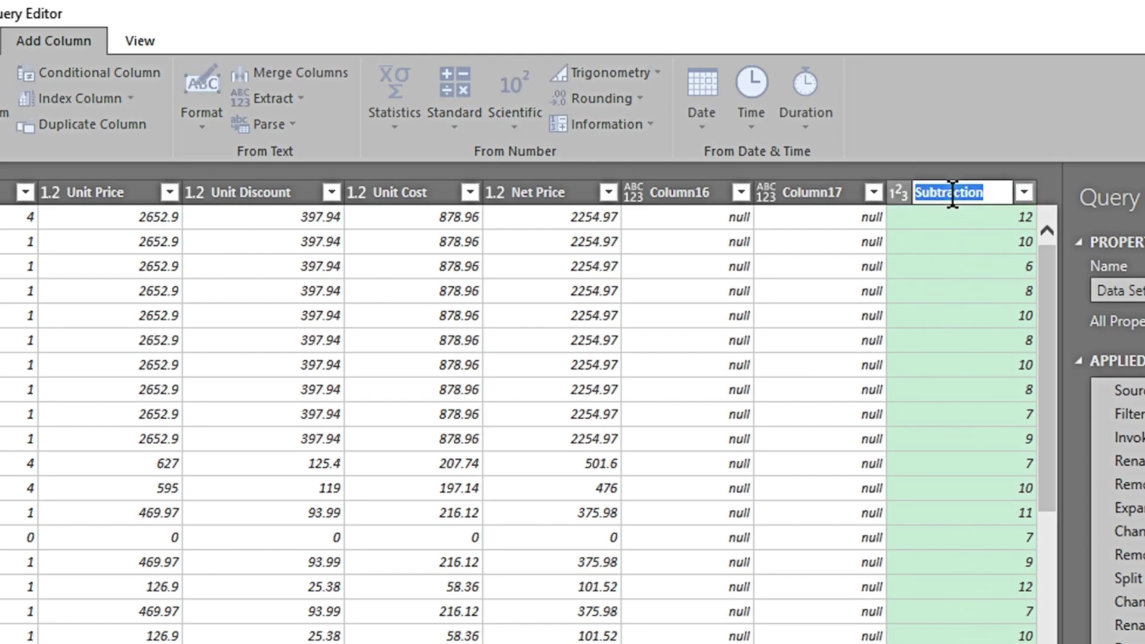
pyautogui.press('Return')
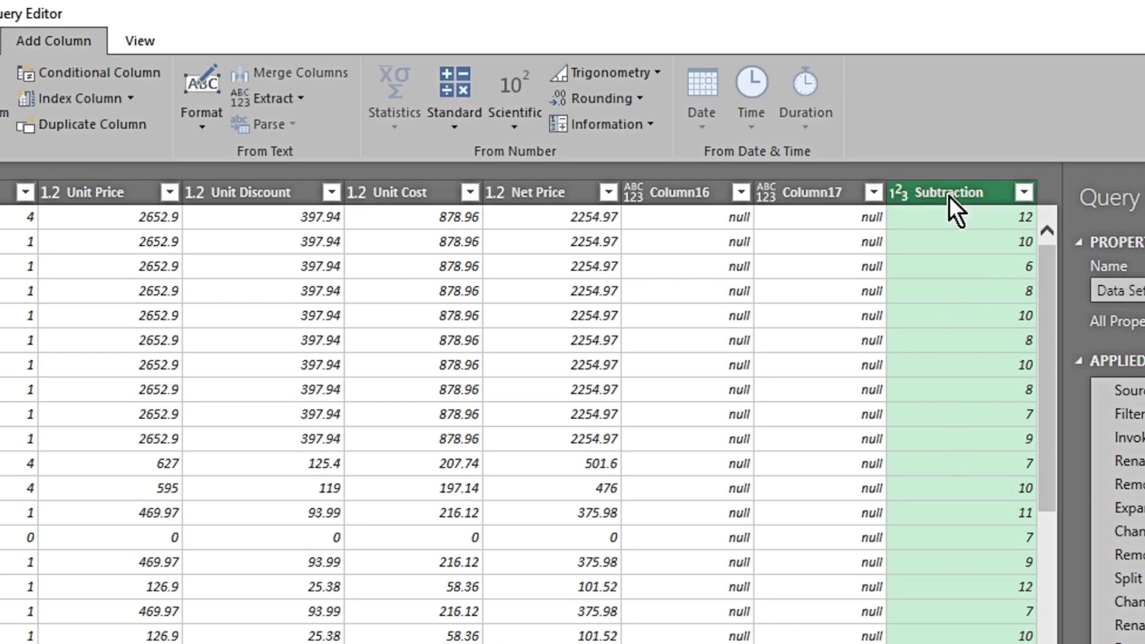
pyautogui.doubleClick(949, 197)
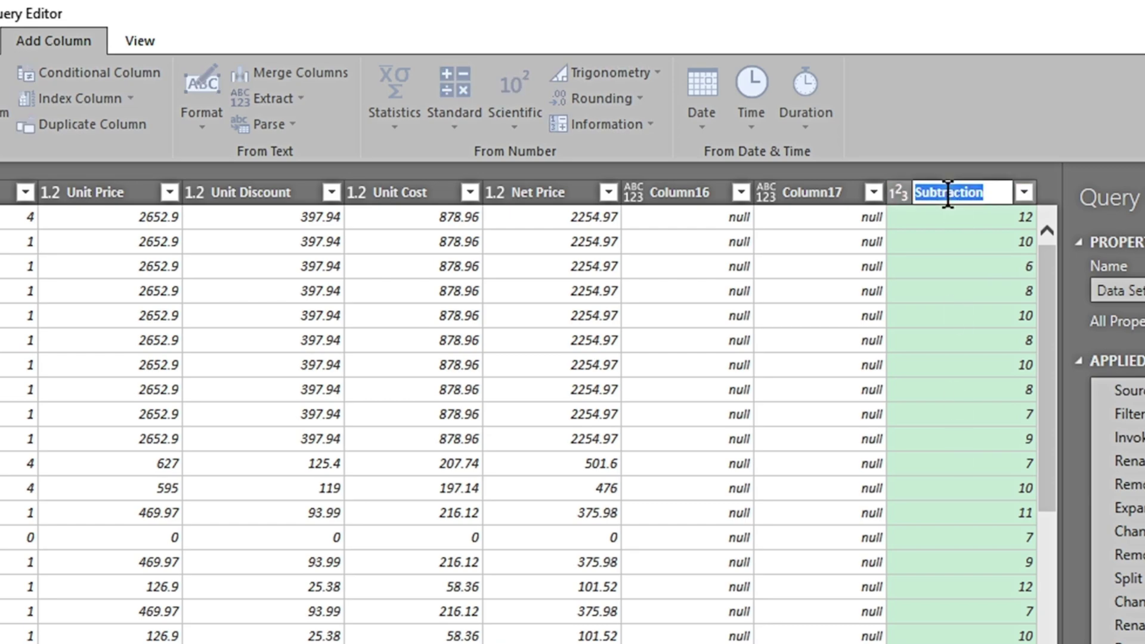
pyautogui.write('Days to')
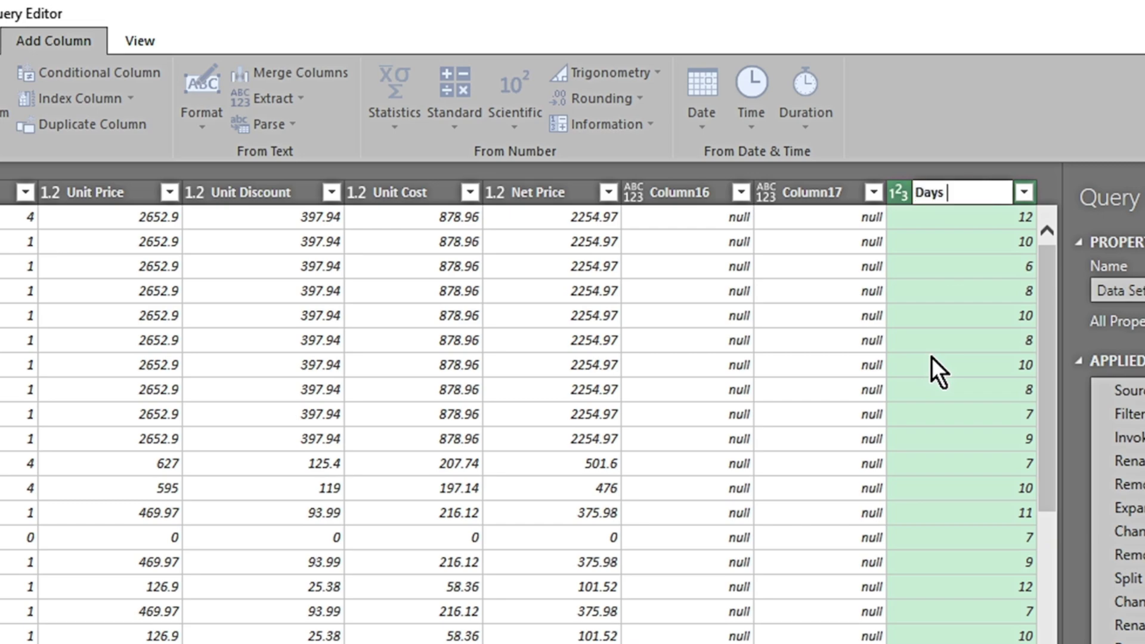
pyautogui.write('iver')
pyautogui.press('Return')
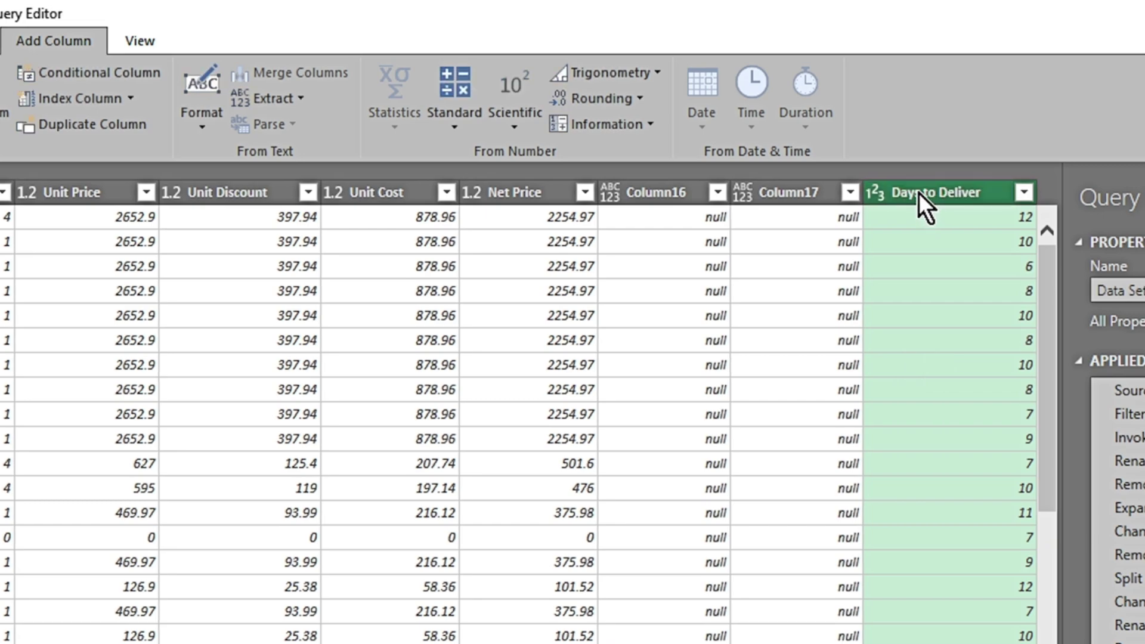
pyautogui.moveTo(918, 193); pyautogui.dragTo(206, 207)
pyautogui.click(83, 213)
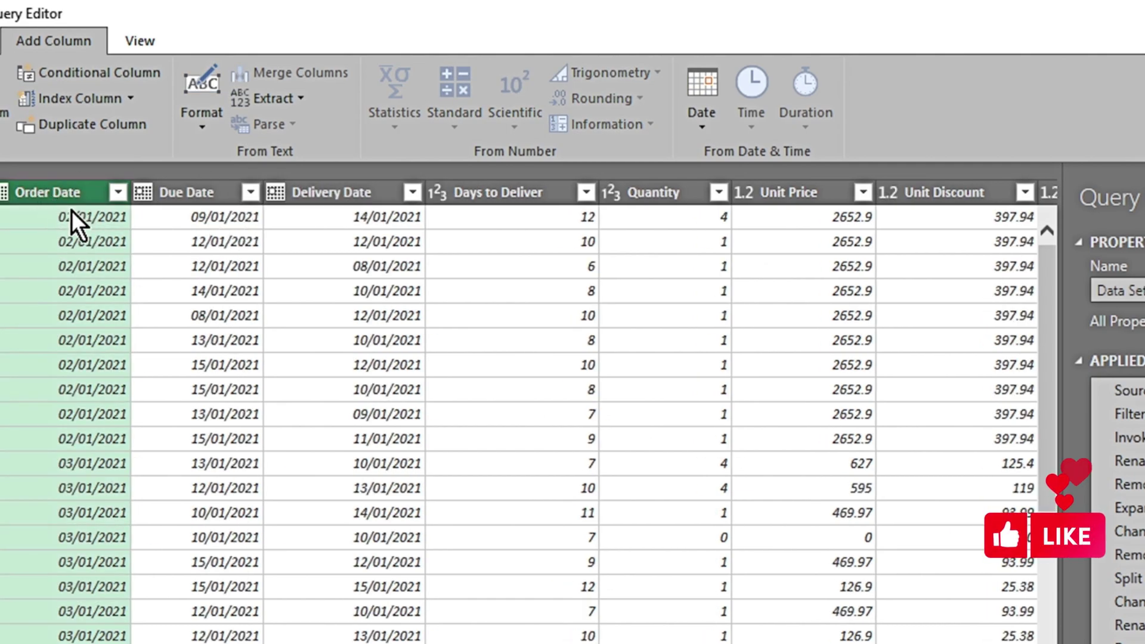
# Change the data type of the Unit Price, Unit Discount, Unit Cost and Net Price columns to Currency.
pyautogui.hscroll(5, 305, 467)
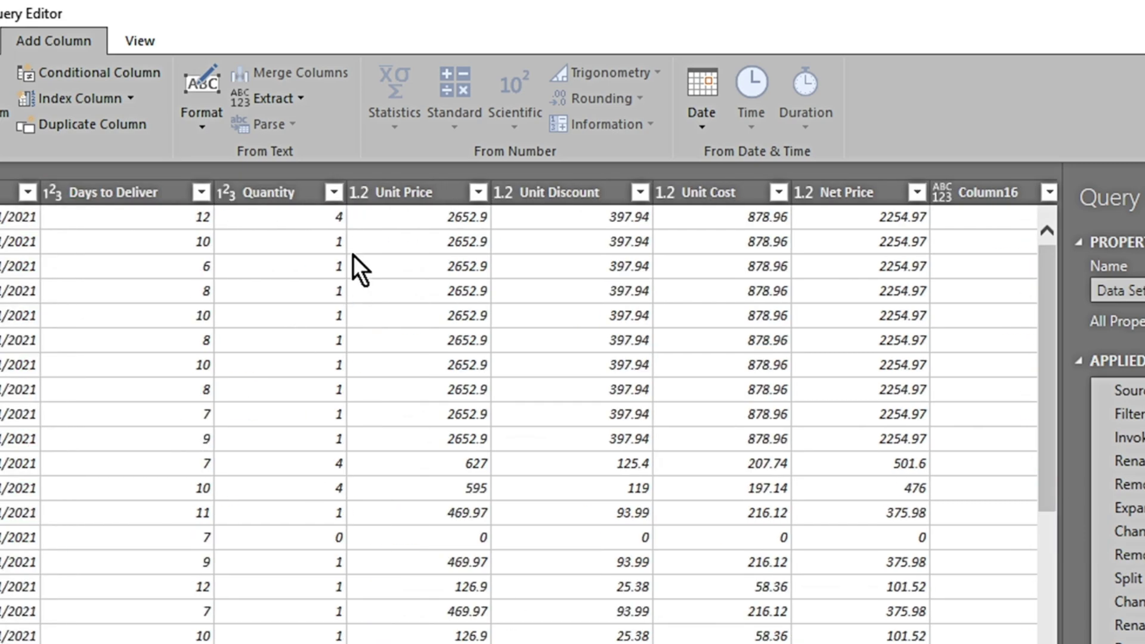
pyautogui.click(227, 191)
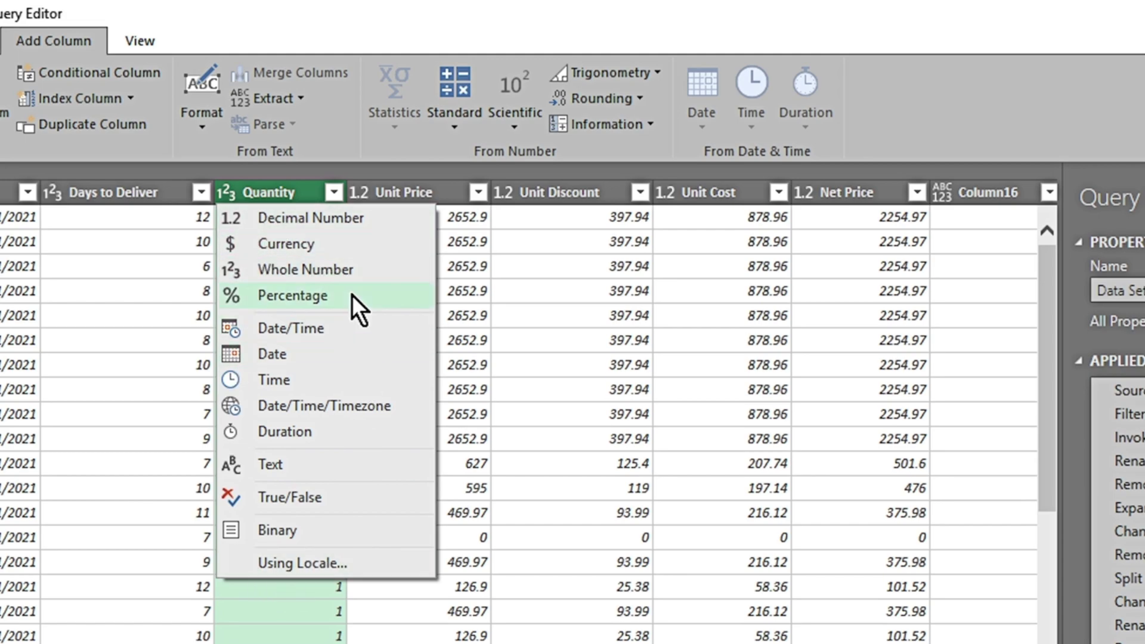
pyautogui.click(449, 263)
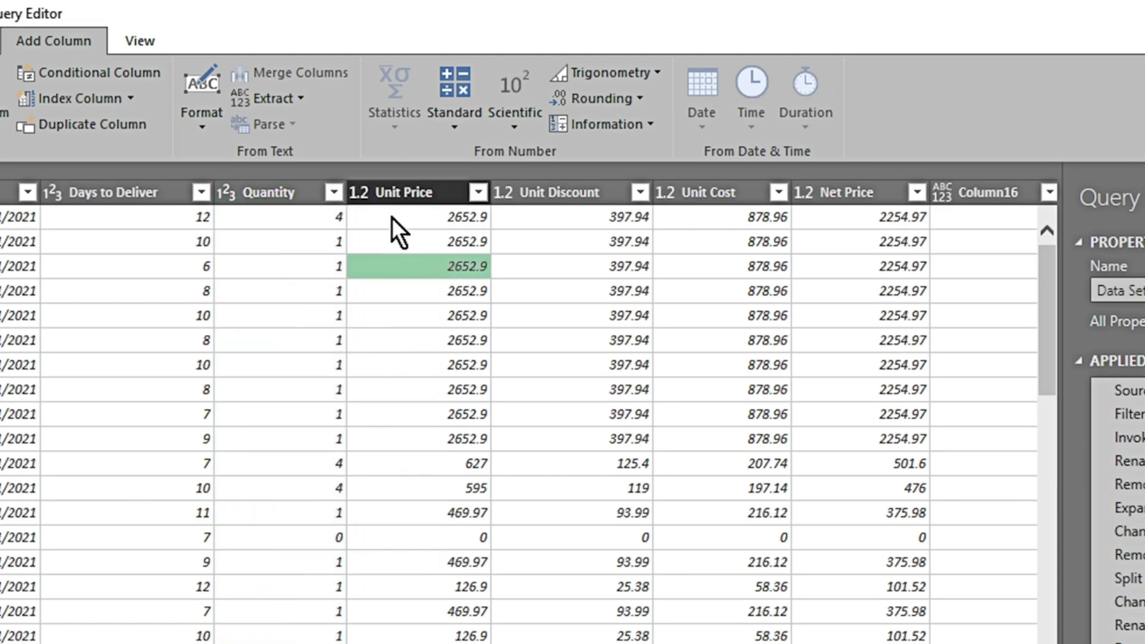
pyautogui.click(360, 196)
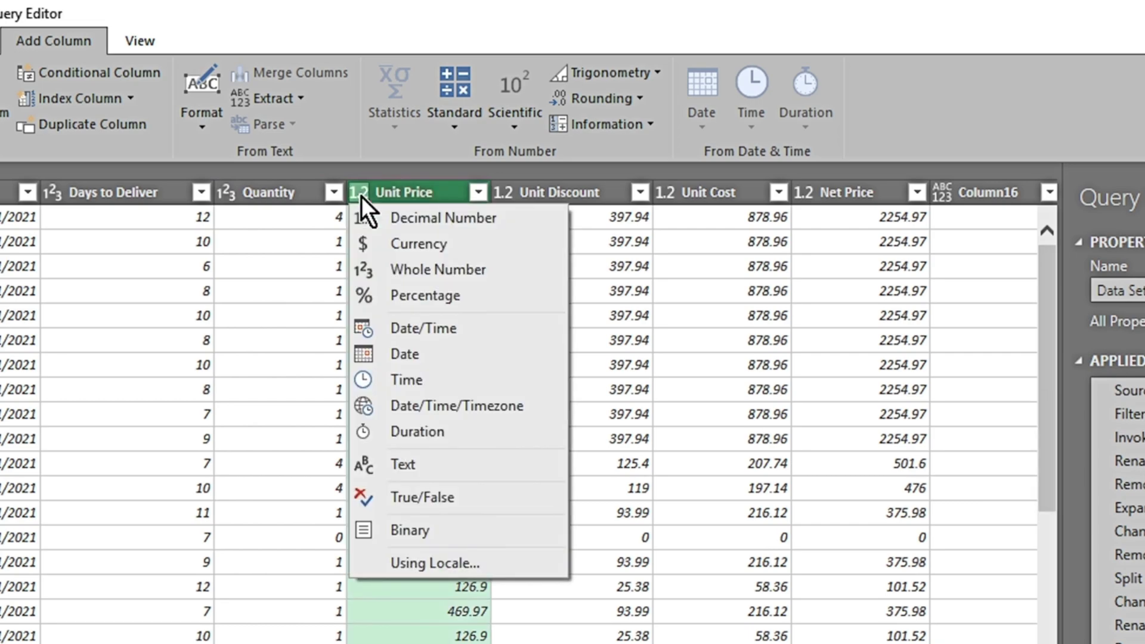
pyautogui.click(402, 245)
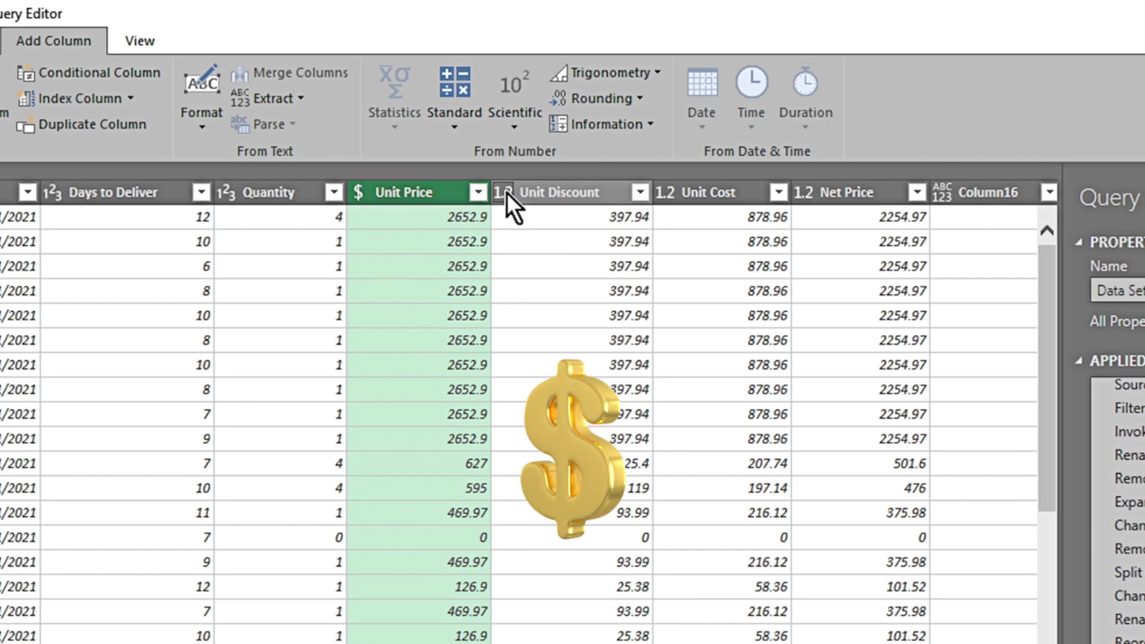
pyautogui.click(507, 193)
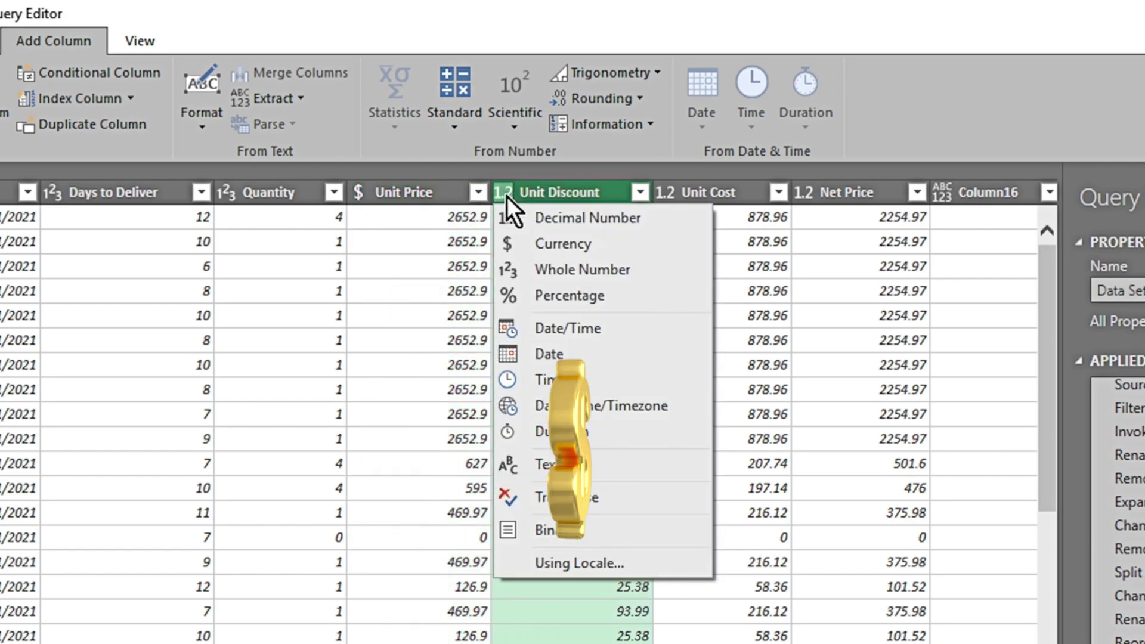
pyautogui.click(529, 245)
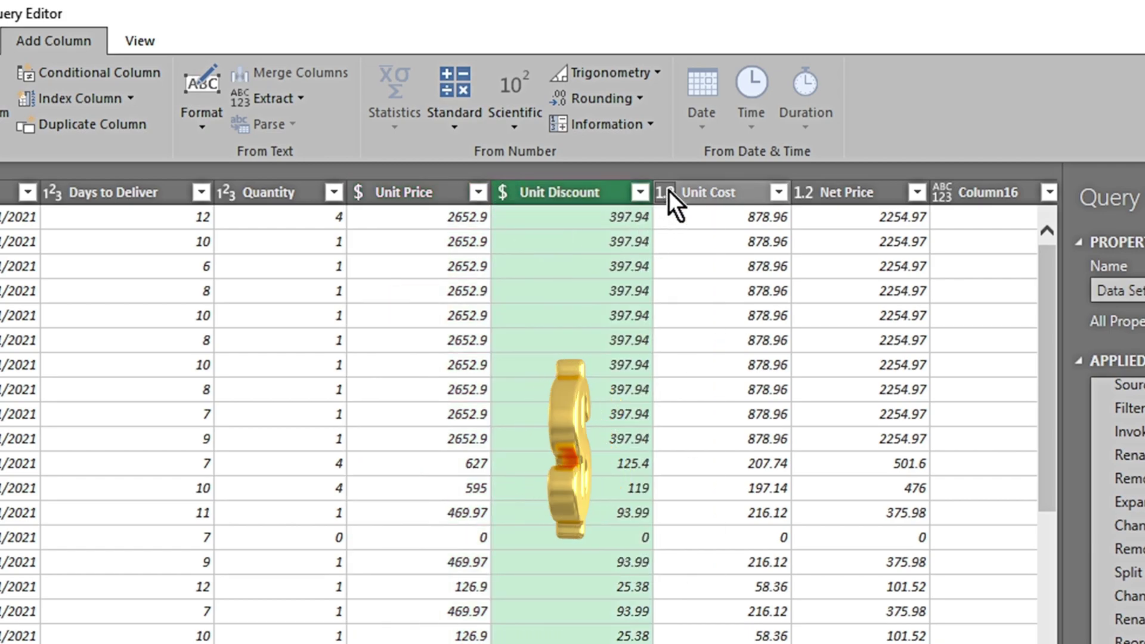
pyautogui.click(666, 193)
pyautogui.click(709, 246)
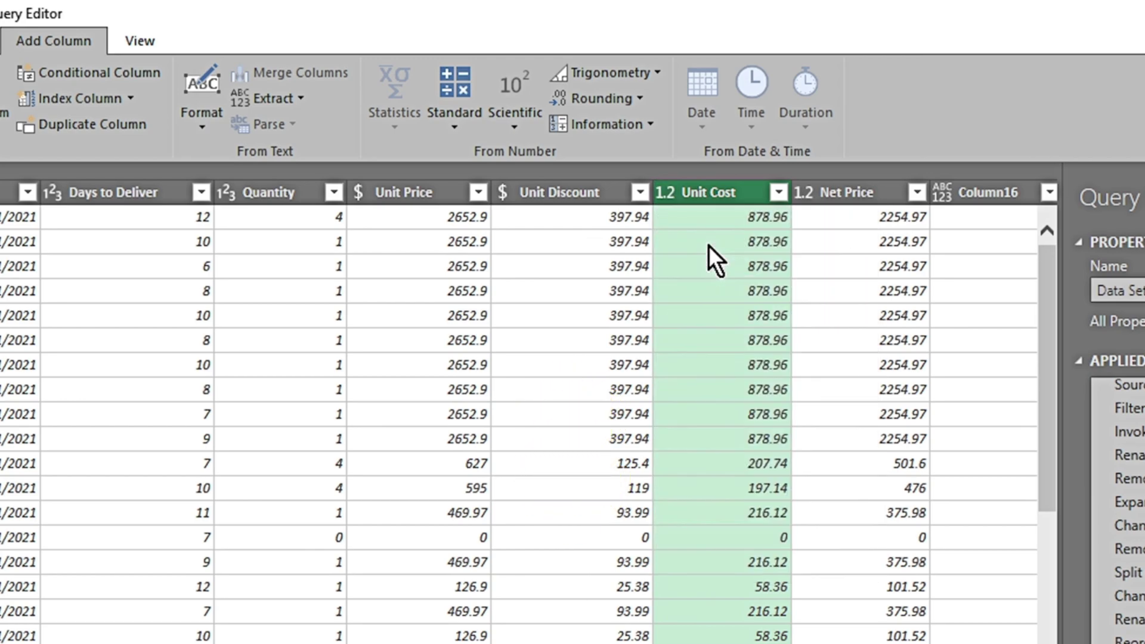
pyautogui.click(805, 192)
pyautogui.click(834, 245)
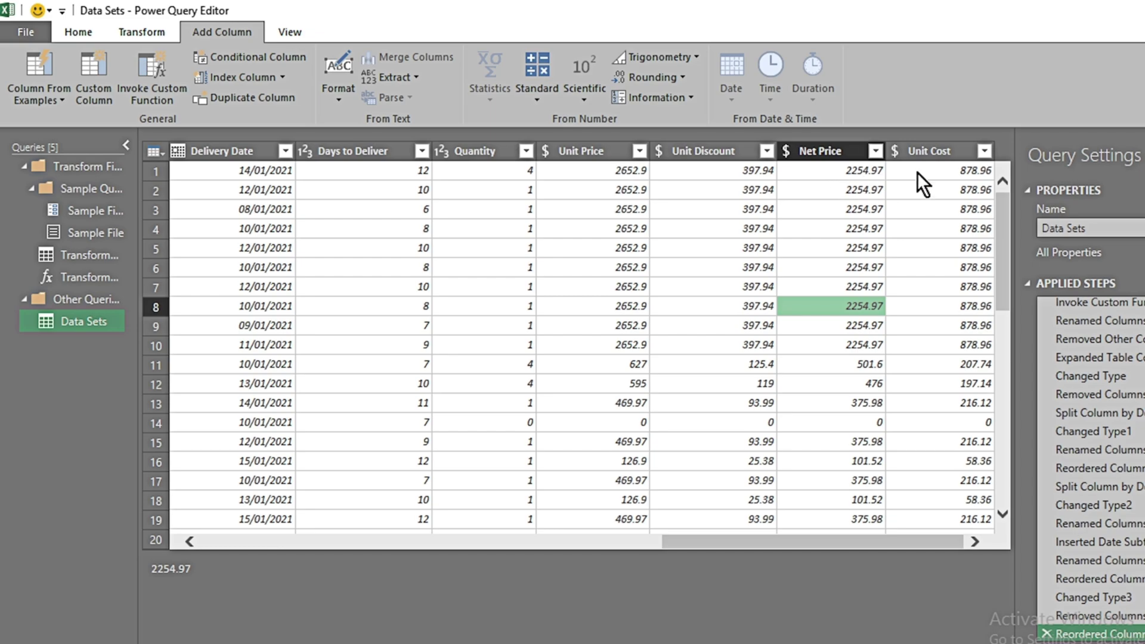
# Add a column that subtracts Unit Cost from Net Price and name it Gross Profit/Unit.
pyautogui.click(830, 152)
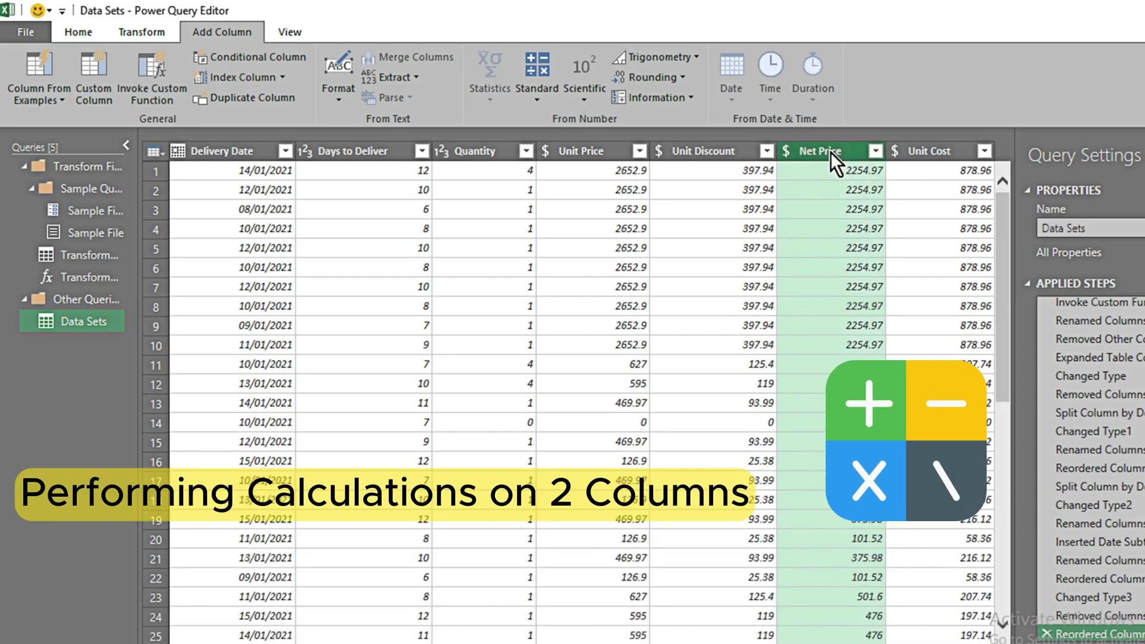
pyautogui.keyDown('ctrl'); pyautogui.click(929, 152); pyautogui.keyUp('ctrl')
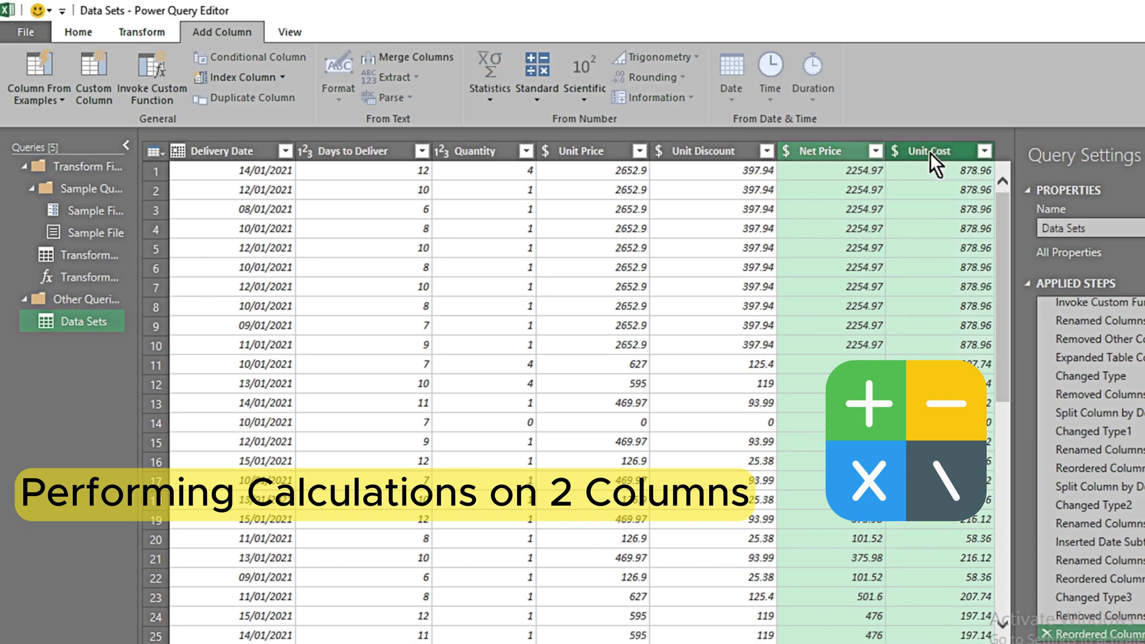
pyautogui.click(534, 94)
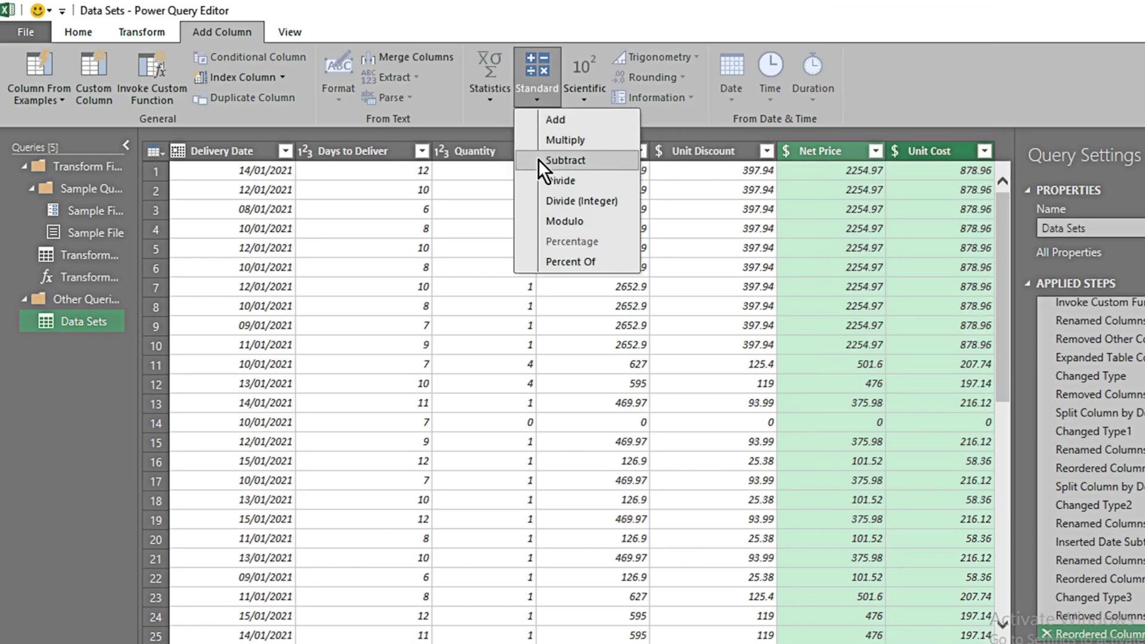
pyautogui.click(560, 160)
pyautogui.doubleClick(912, 151)
pyautogui.write('G')
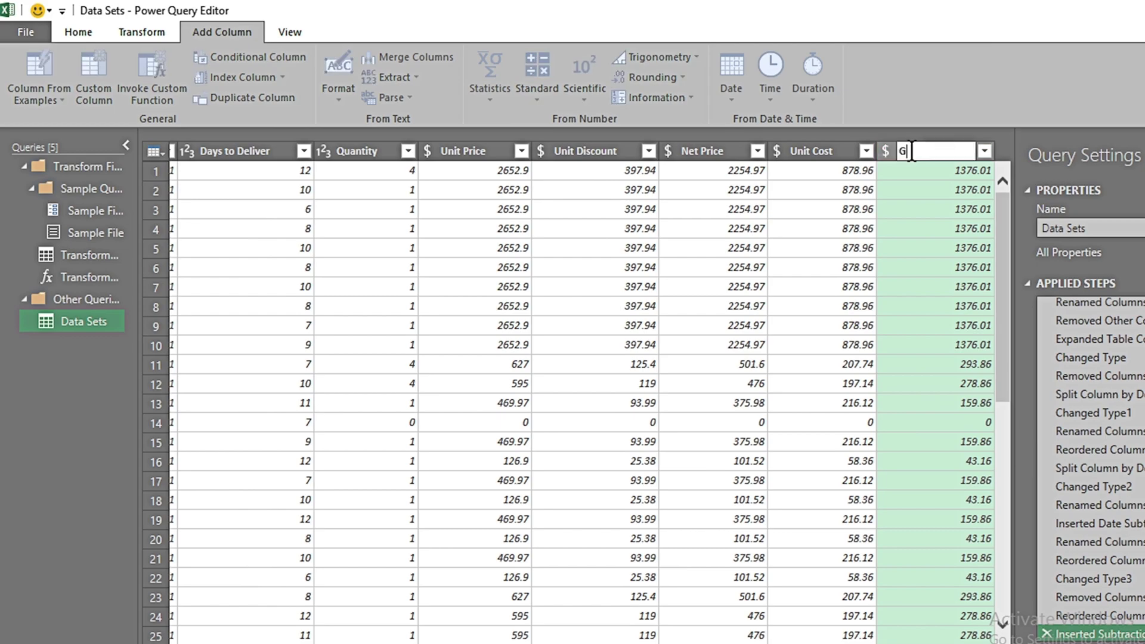
pyautogui.write('ross Profi')
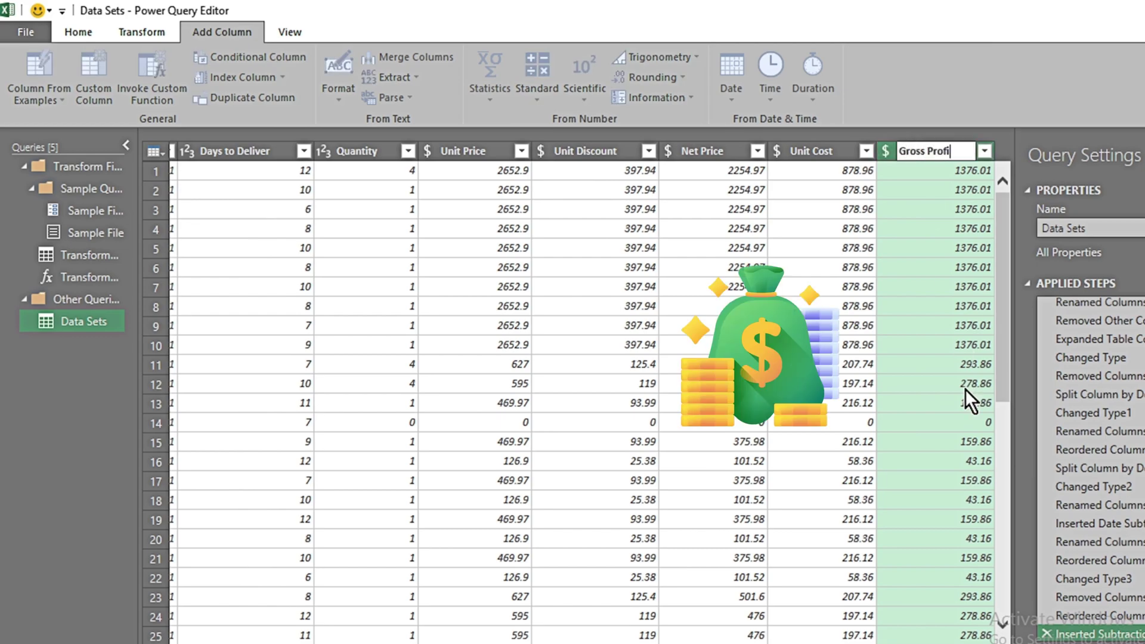
pyautogui.write('t/Unit')
pyautogui.press('Return')
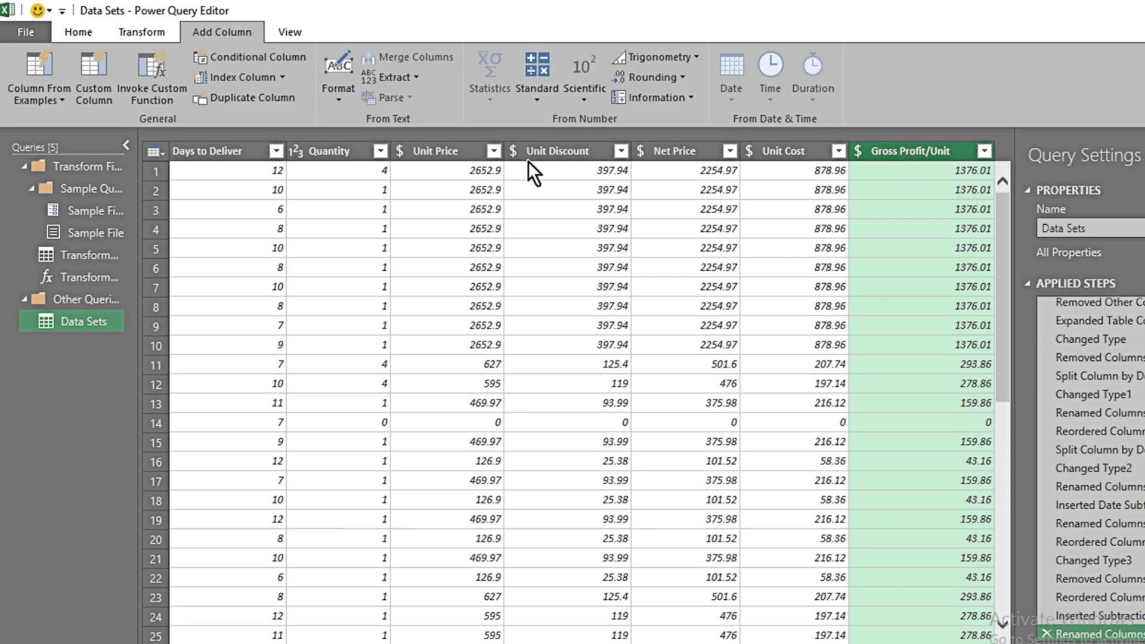
# Add a column that multiplies Gross Profit/Unit by Quantity and name it Total Gross Profit.
pyautogui.keyDown('ctrl'); pyautogui.click(348, 149); pyautogui.keyUp('ctrl')
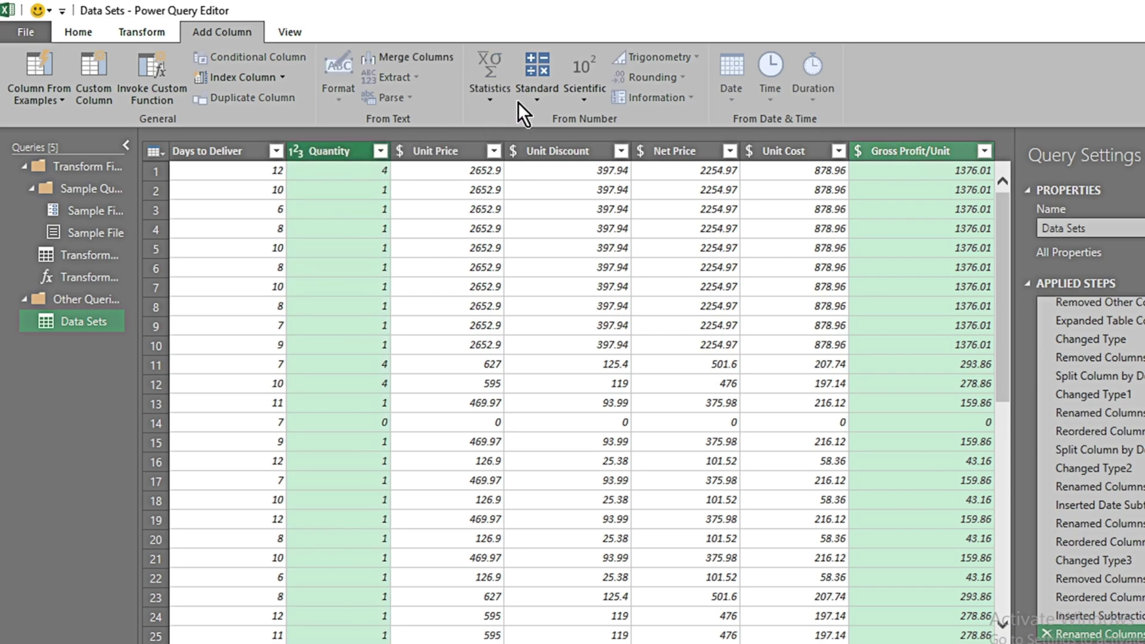
pyautogui.click(541, 89)
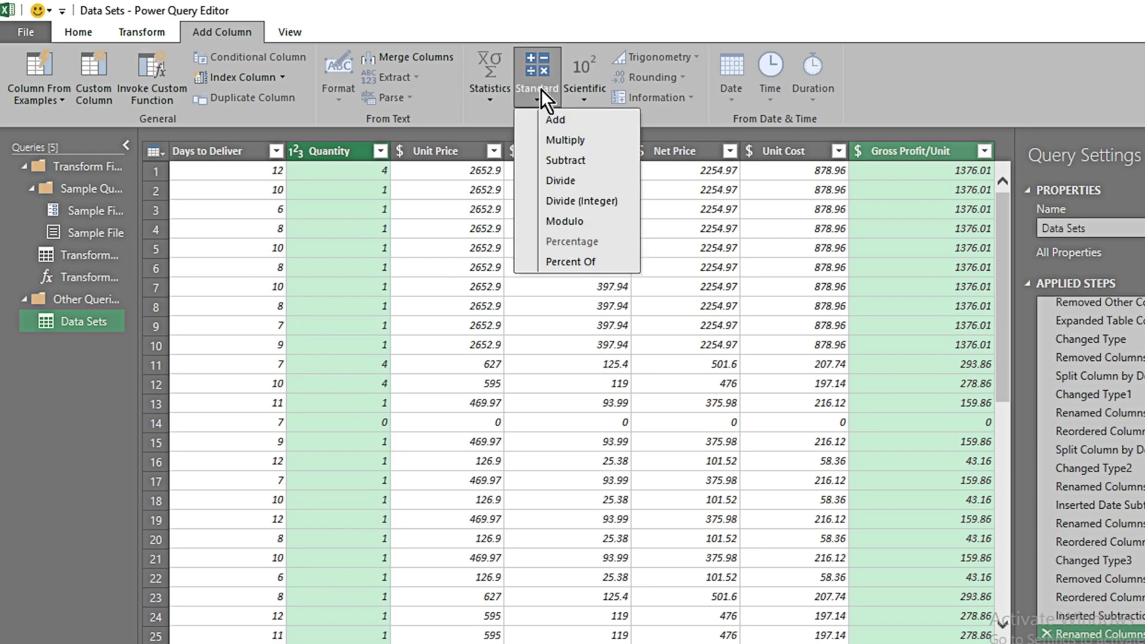
pyautogui.click(562, 139)
pyautogui.doubleClick(941, 149)
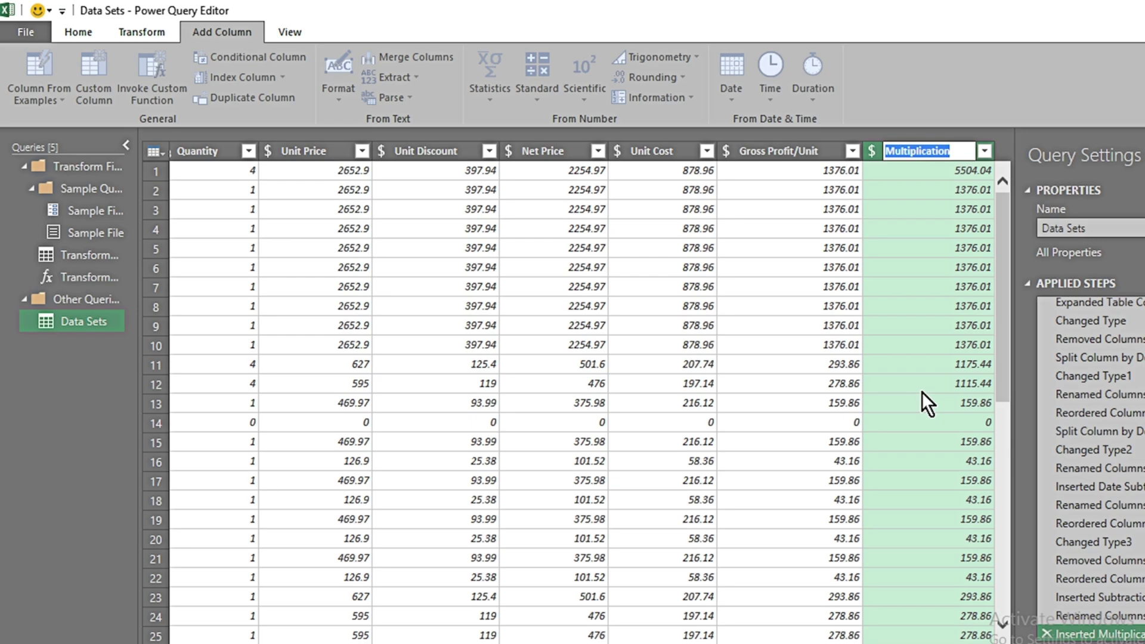
pyautogui.write('Total')
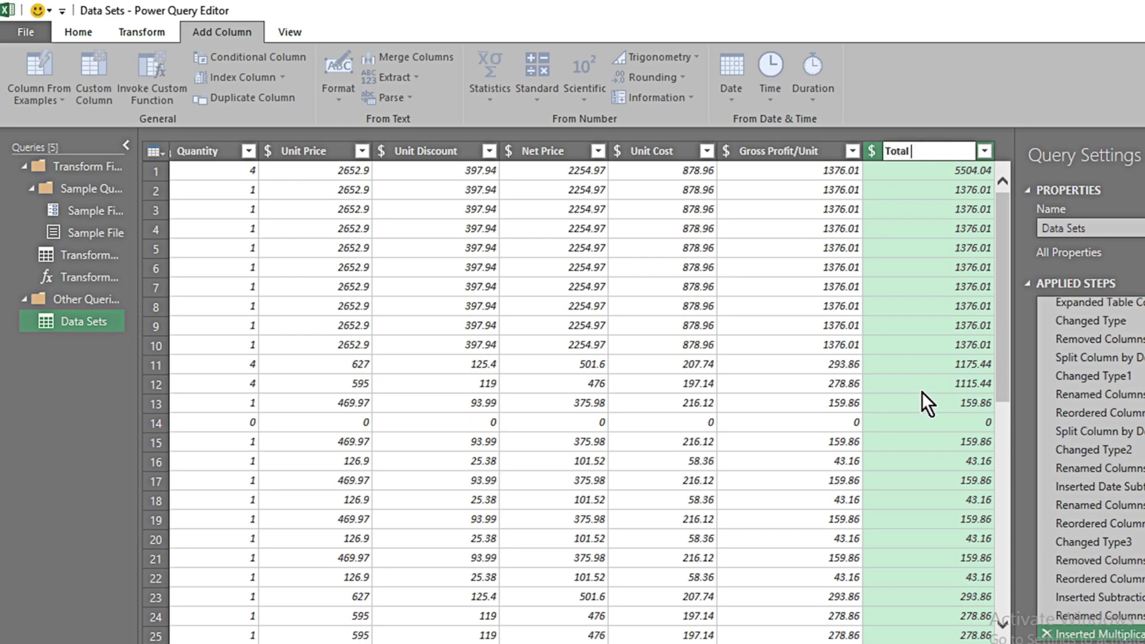
pyautogui.write(' Gross ')
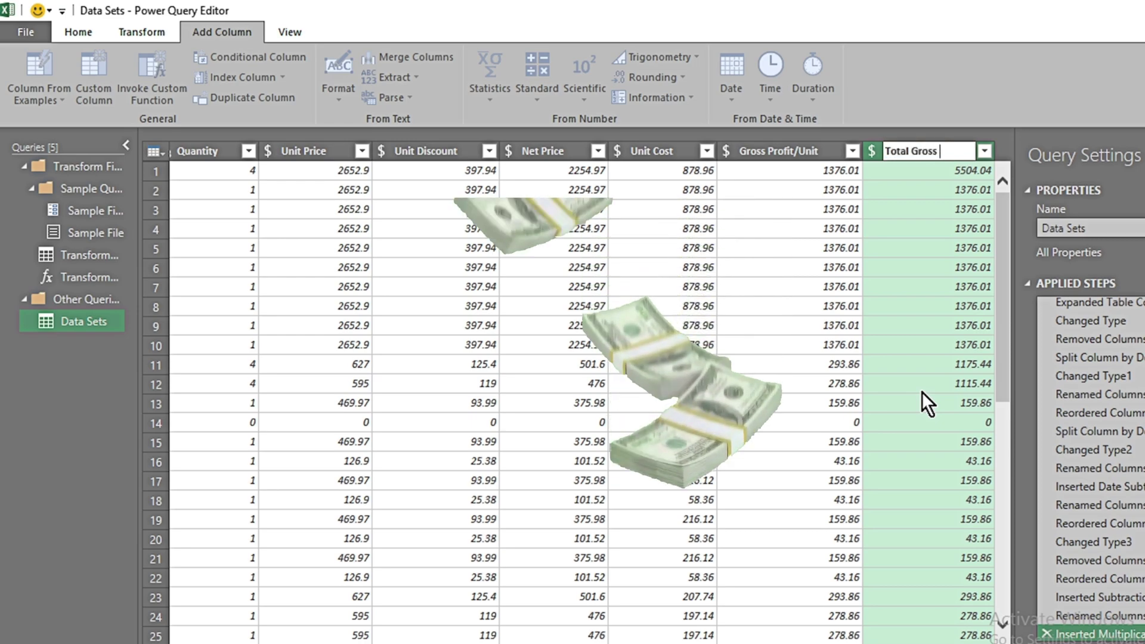
pyautogui.write('Profit')
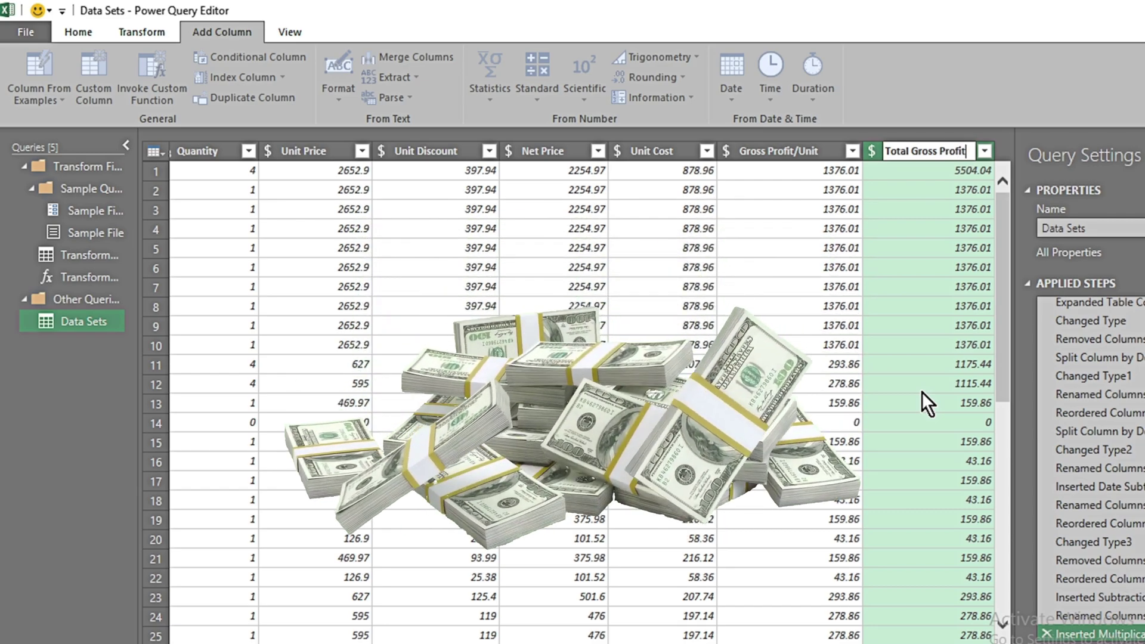
pyautogui.press('Return')
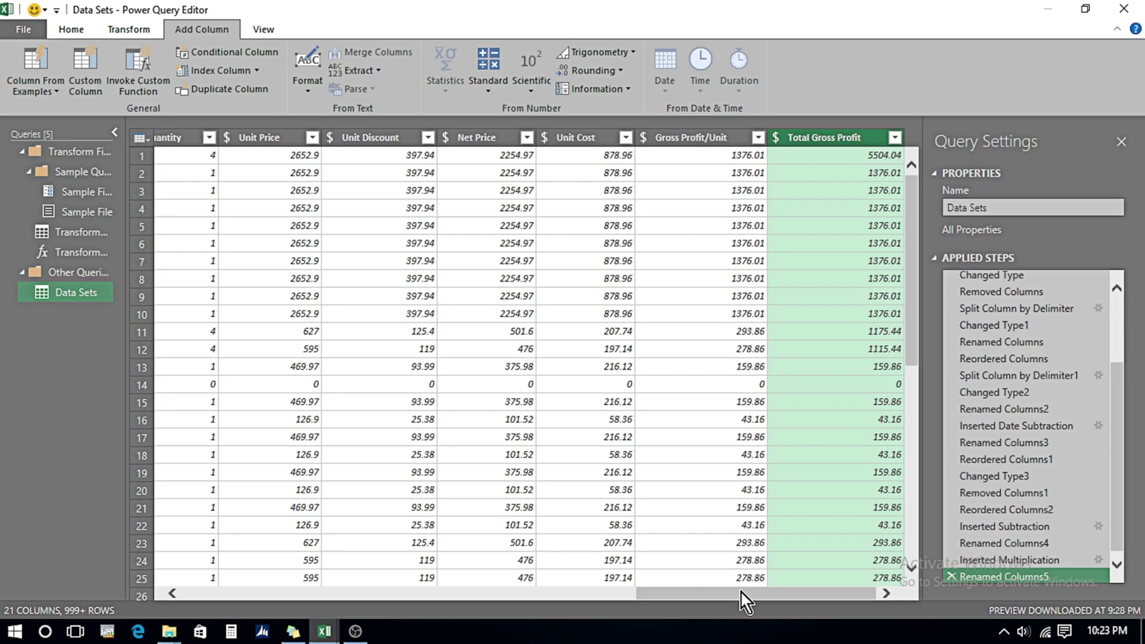
# Filter the Customer_ID column to exclude the Order Cancelled rows.
pyautogui.moveTo(742, 594); pyautogui.dragTo(327, 576)
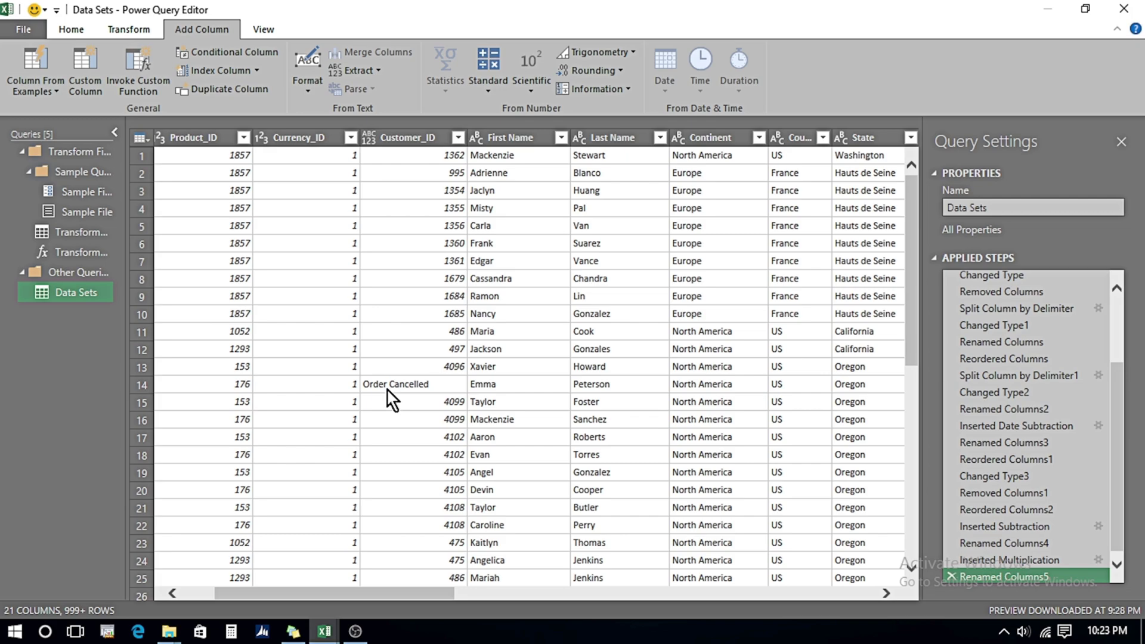
pyautogui.click(458, 138)
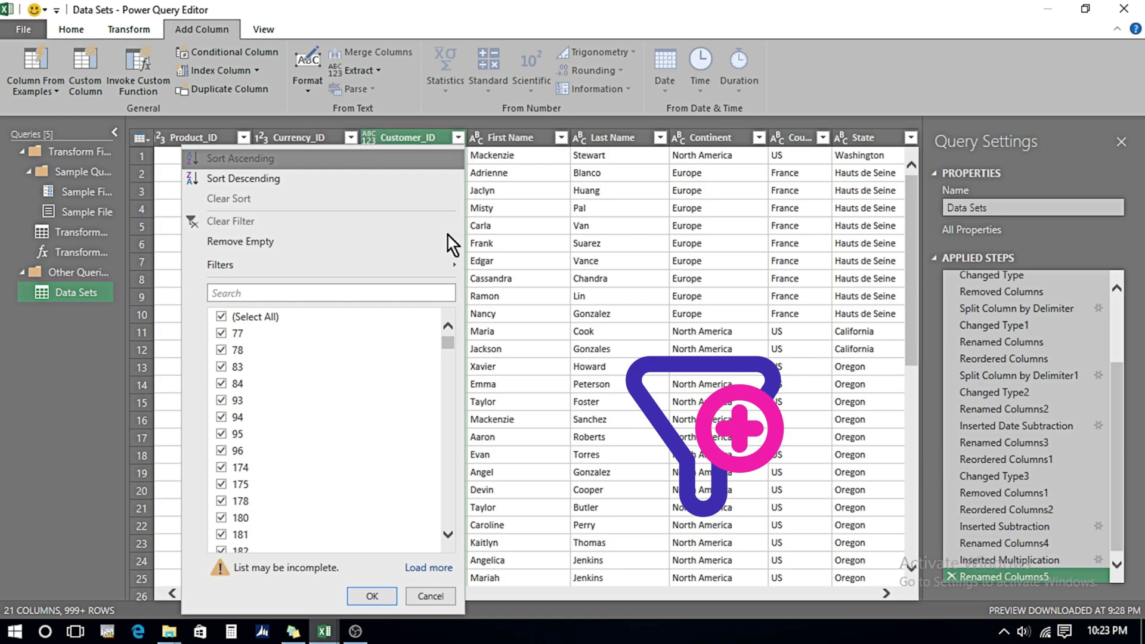
pyautogui.moveTo(449, 349); pyautogui.dragTo(452, 529)
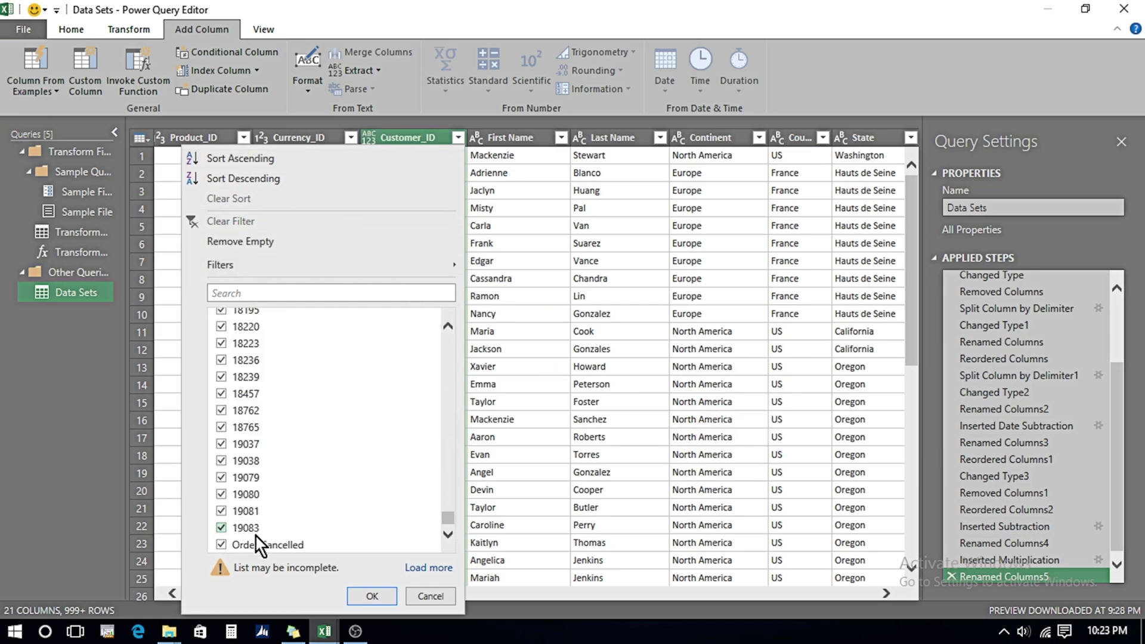
pyautogui.click(221, 544)
pyautogui.click(371, 596)
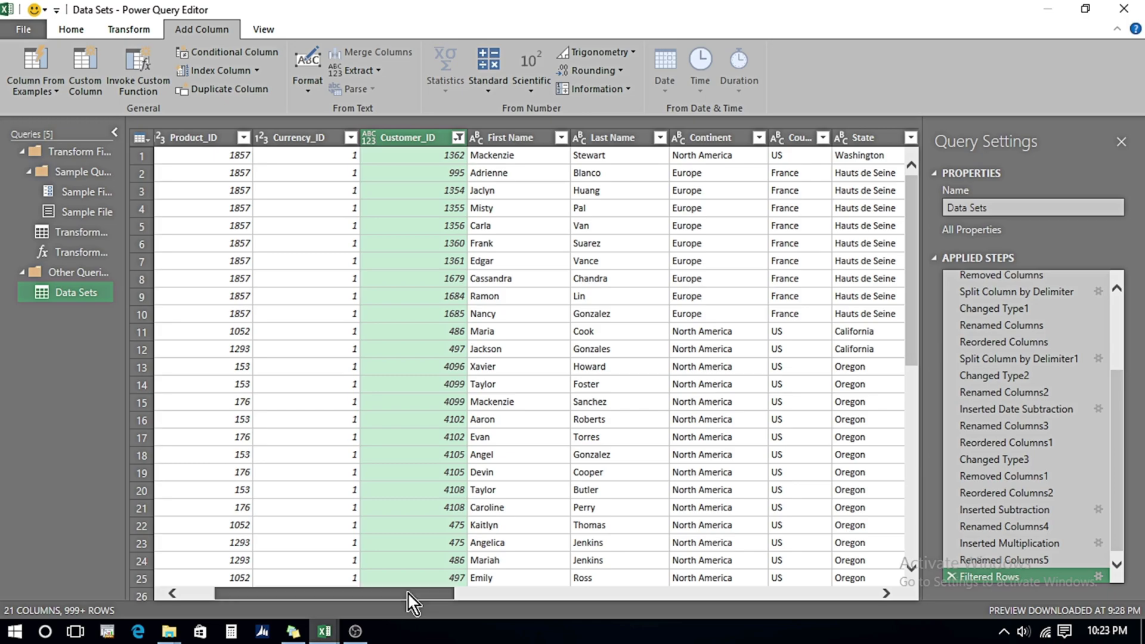
# Review the Data Sets query's rightmost columns and its list of applied steps from Source to Filtered Rows.
pyautogui.moveTo(409, 600); pyautogui.dragTo(889, 601)
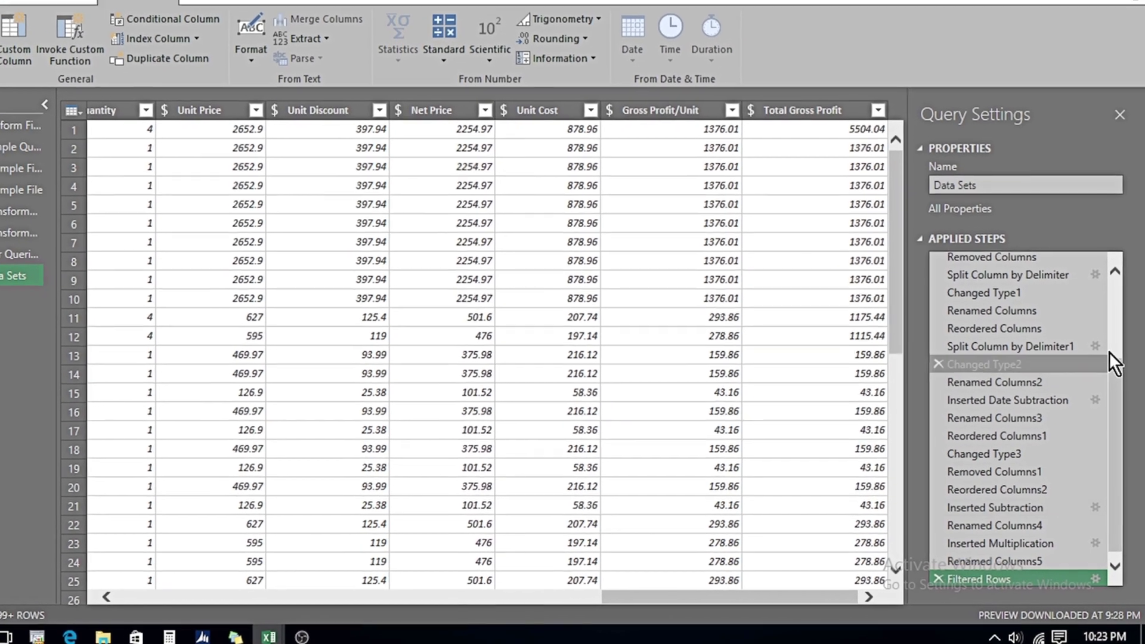
pyautogui.moveTo(1117, 445); pyautogui.dragTo(1118, 372)
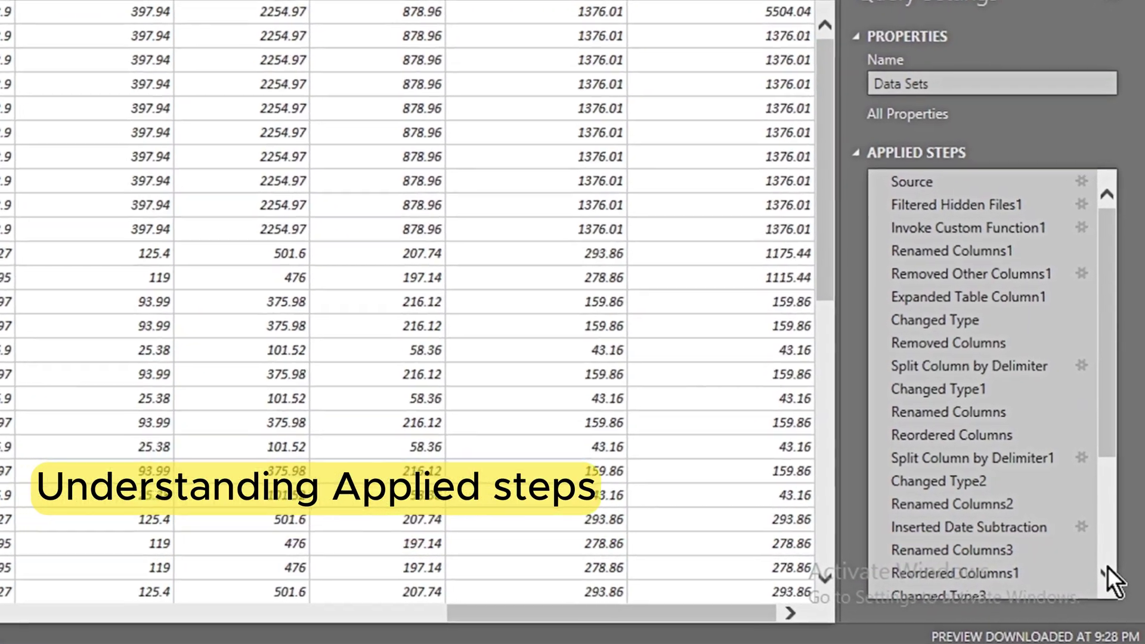
pyautogui.click(1109, 570)
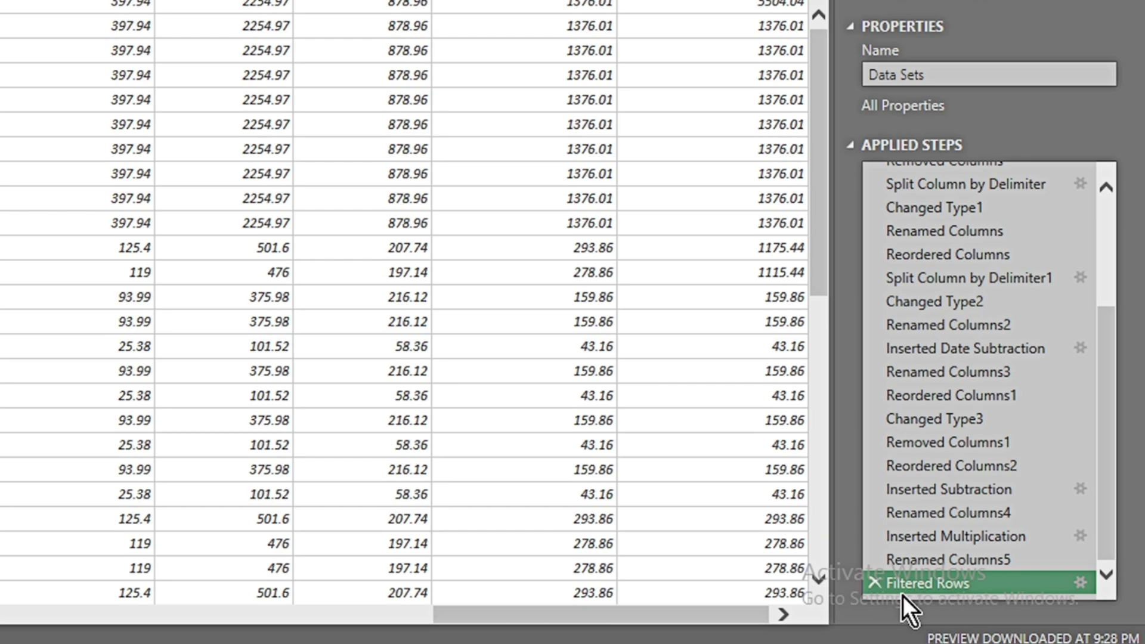
# Compare the order rows before the Filtered Rows step, including the Customer_ID column, and return to the Filtered Rows step.
pyautogui.click(934, 561)
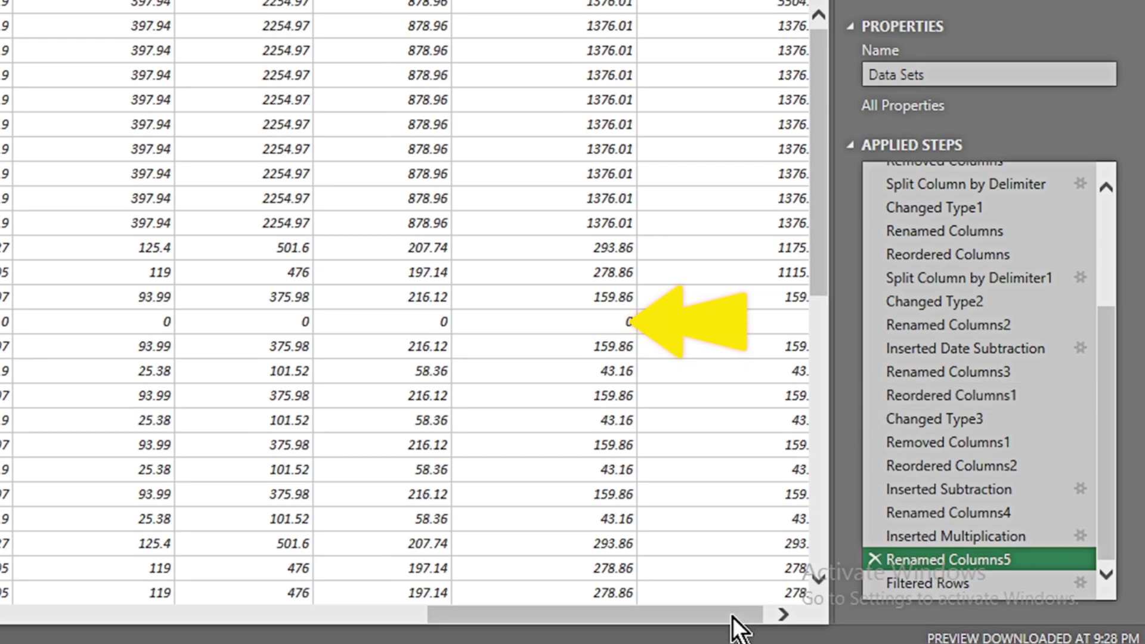
pyautogui.moveTo(733, 616); pyautogui.dragTo(158, 626)
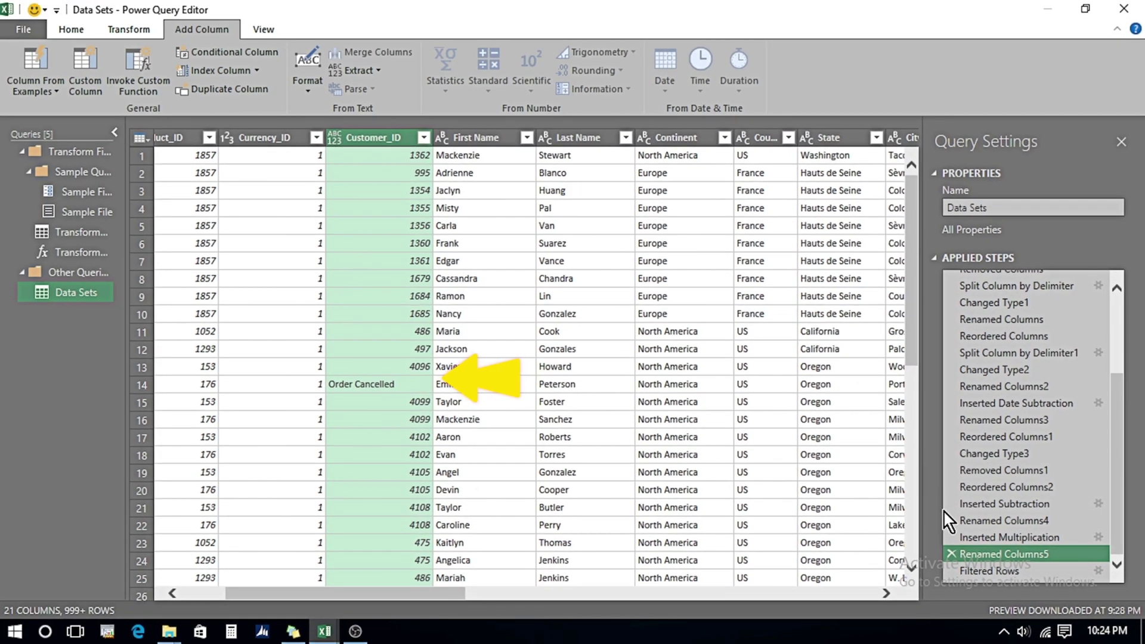
pyautogui.click(978, 573)
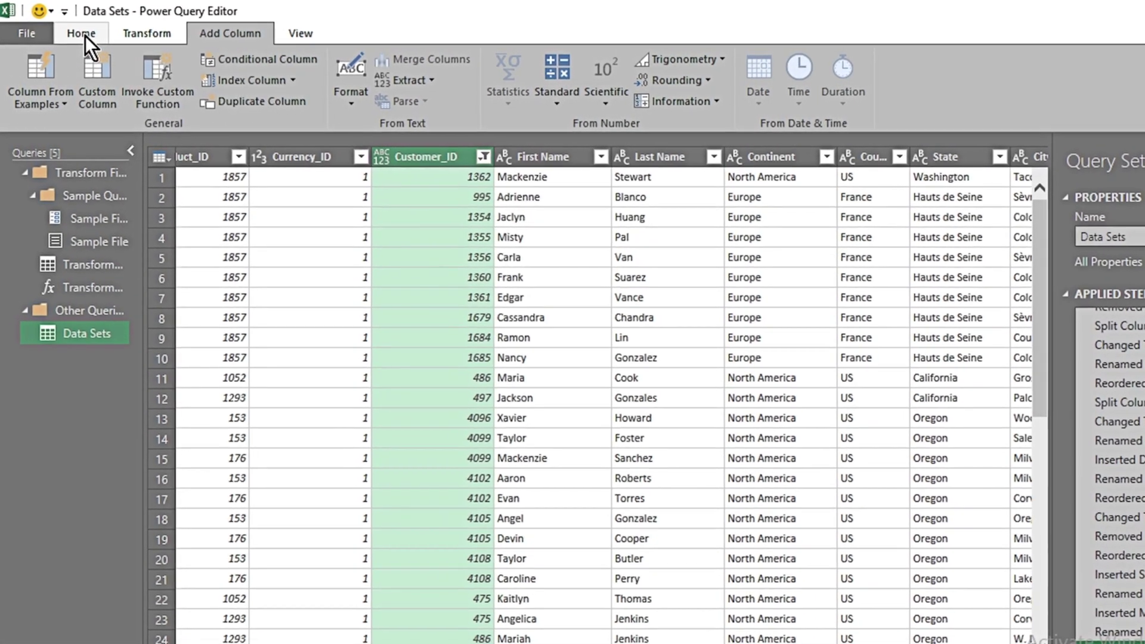
# Close the query editor and load the Data Sets query into the workbook.
pyautogui.click(72, 31)
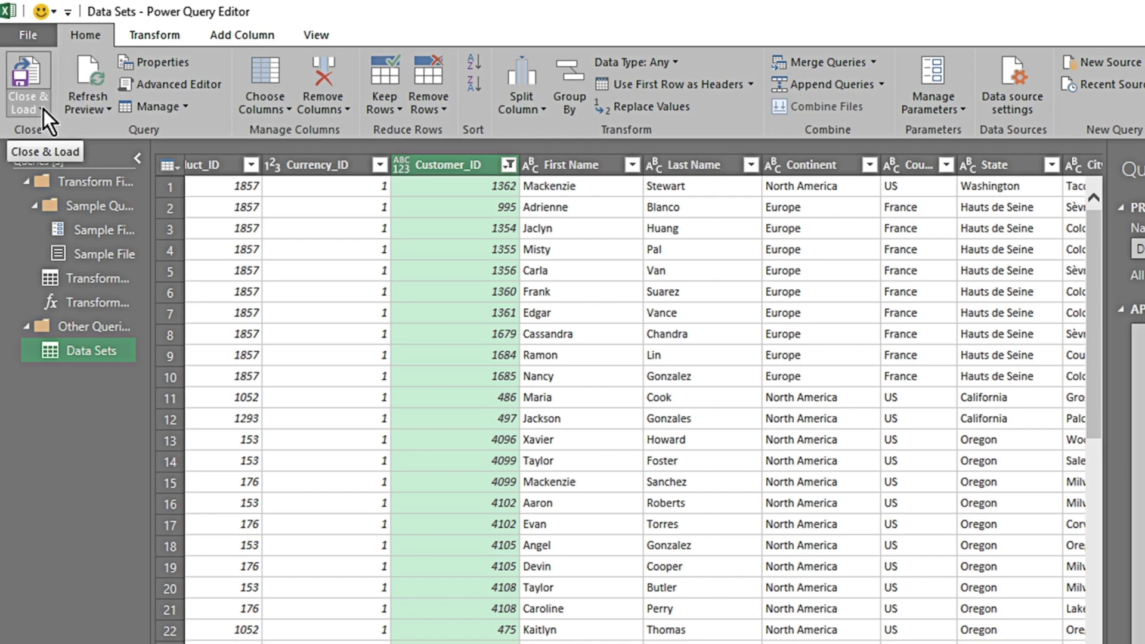
pyautogui.click(44, 110)
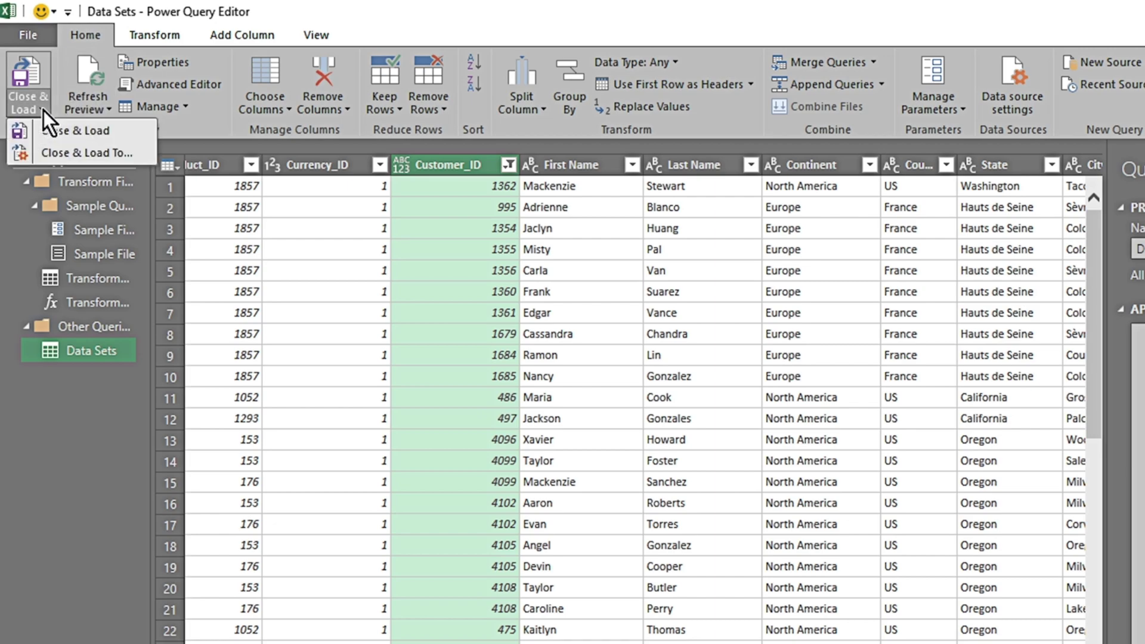
pyautogui.click(72, 132)
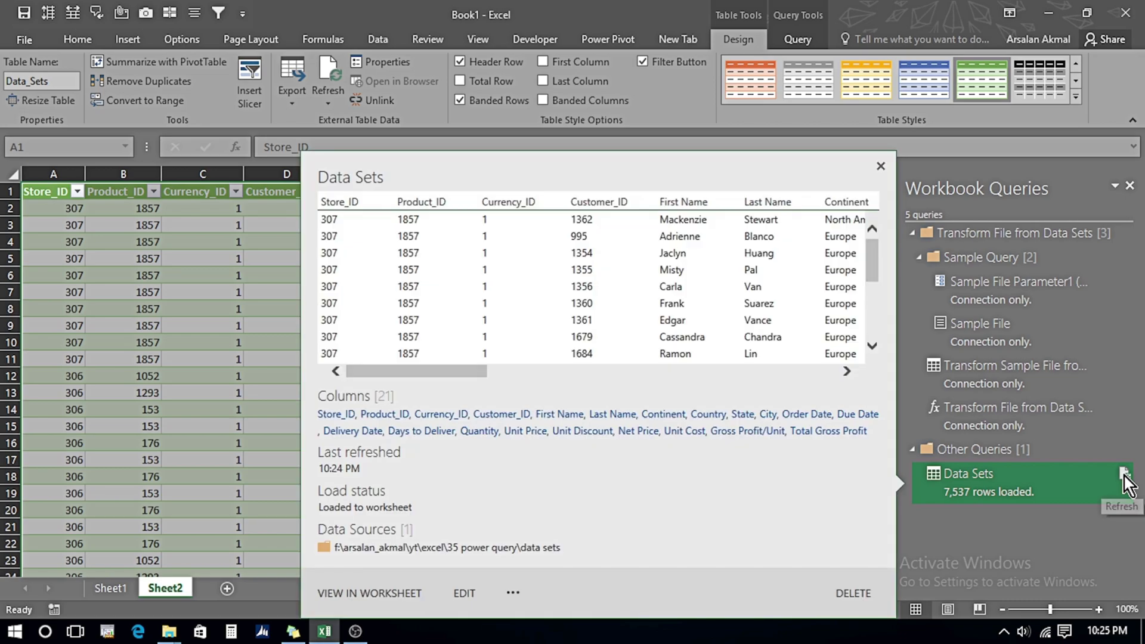
# Show the peek of the Data Sets query and review its preview, columns, load status and data source.
pyautogui.rightClick(1126, 481)
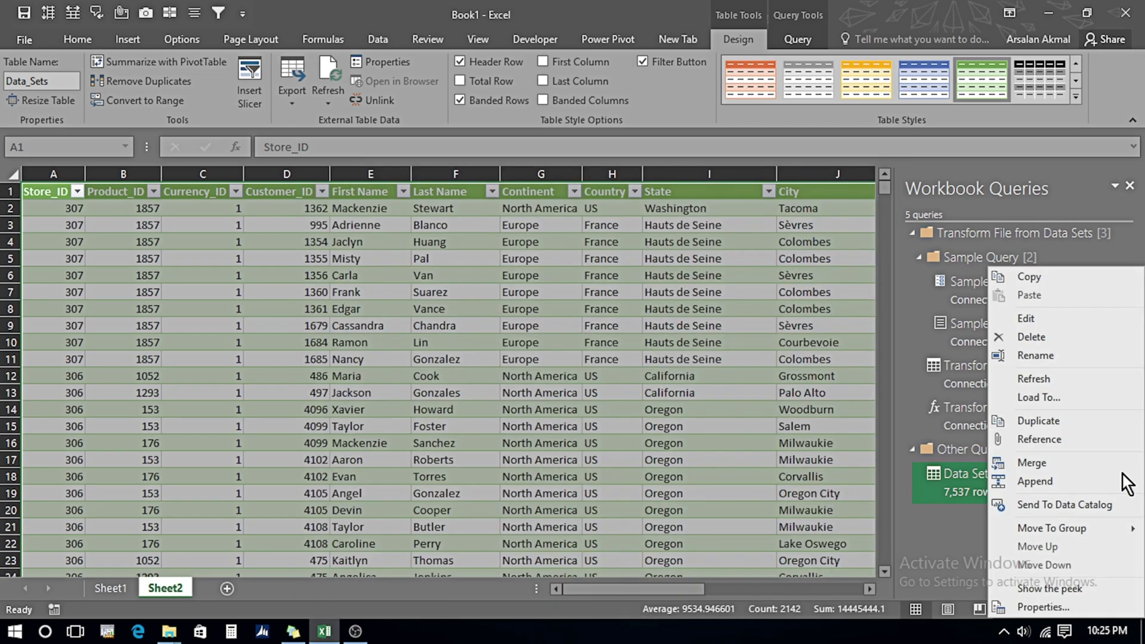
pyautogui.click(1082, 587)
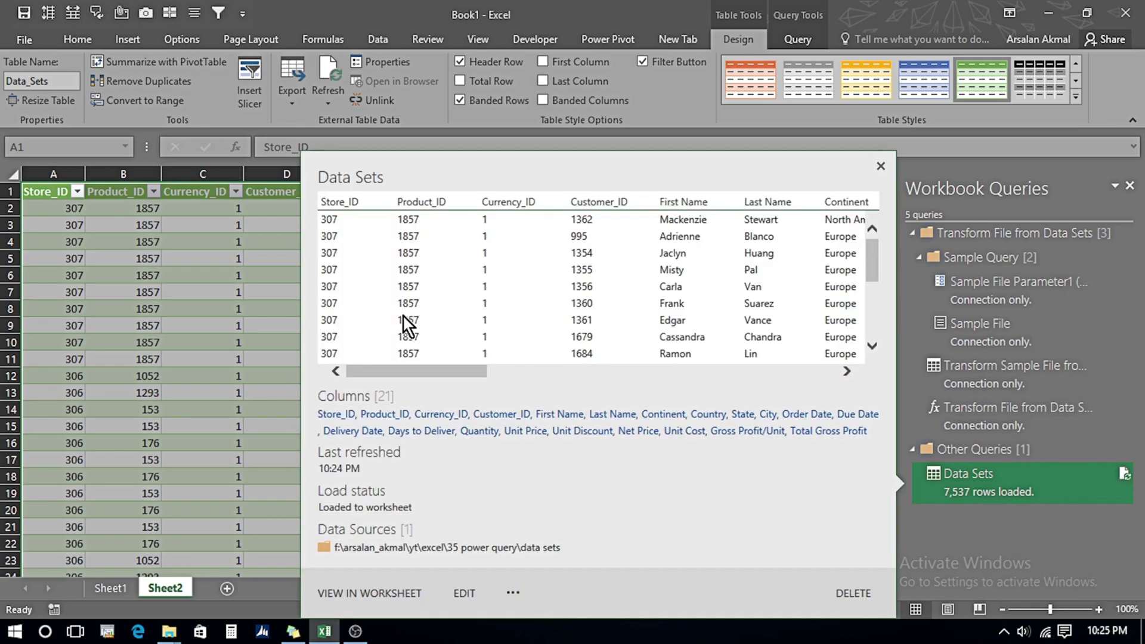
pyautogui.moveTo(420, 373)
pyautogui.mouseDown()
pyautogui.moveTo(540, 391)
pyautogui.moveTo(416, 385)
pyautogui.mouseUp()
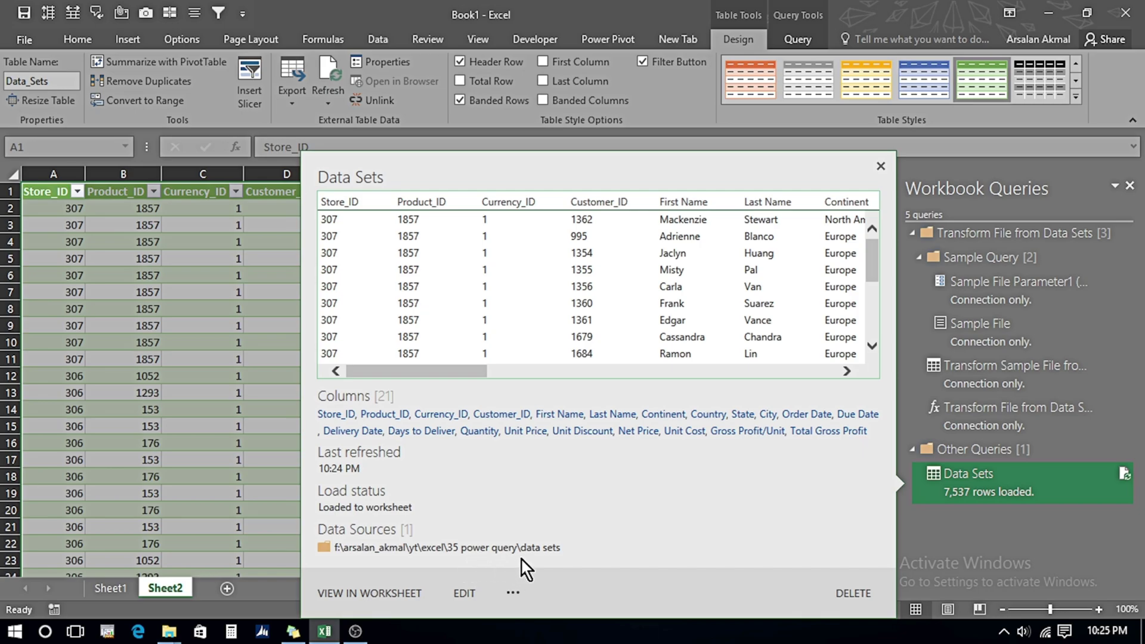
pyautogui.click(709, 343)
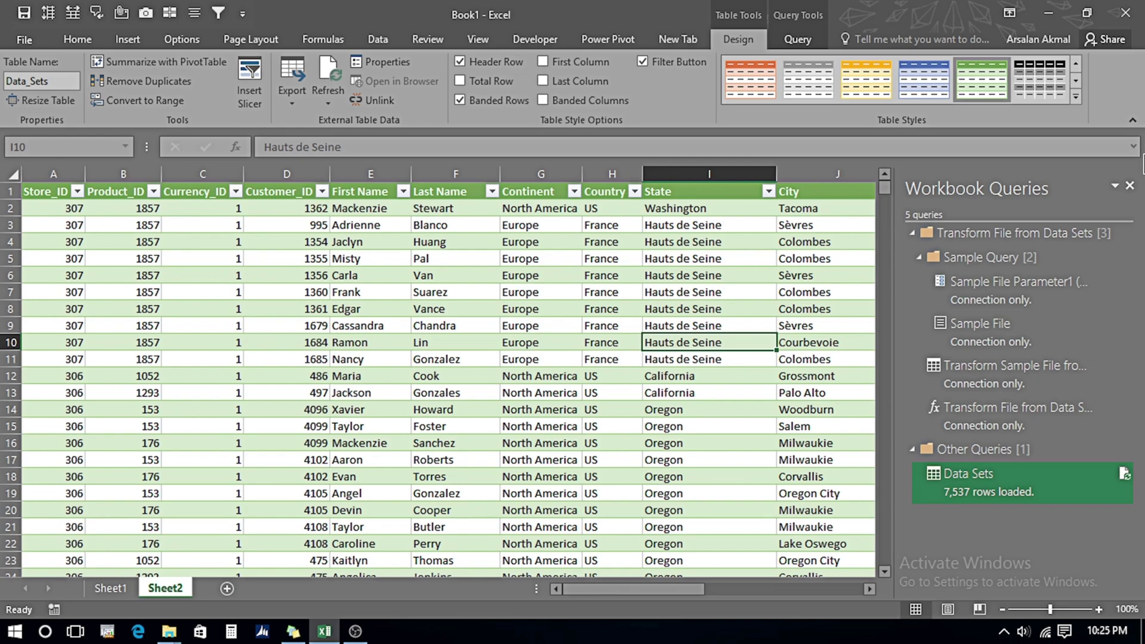
# Close the Workbook Queries pane and create a PivotTable from the Data_Sets table on a new worksheet.
pyautogui.click(1130, 189)
pyautogui.click(545, 330)
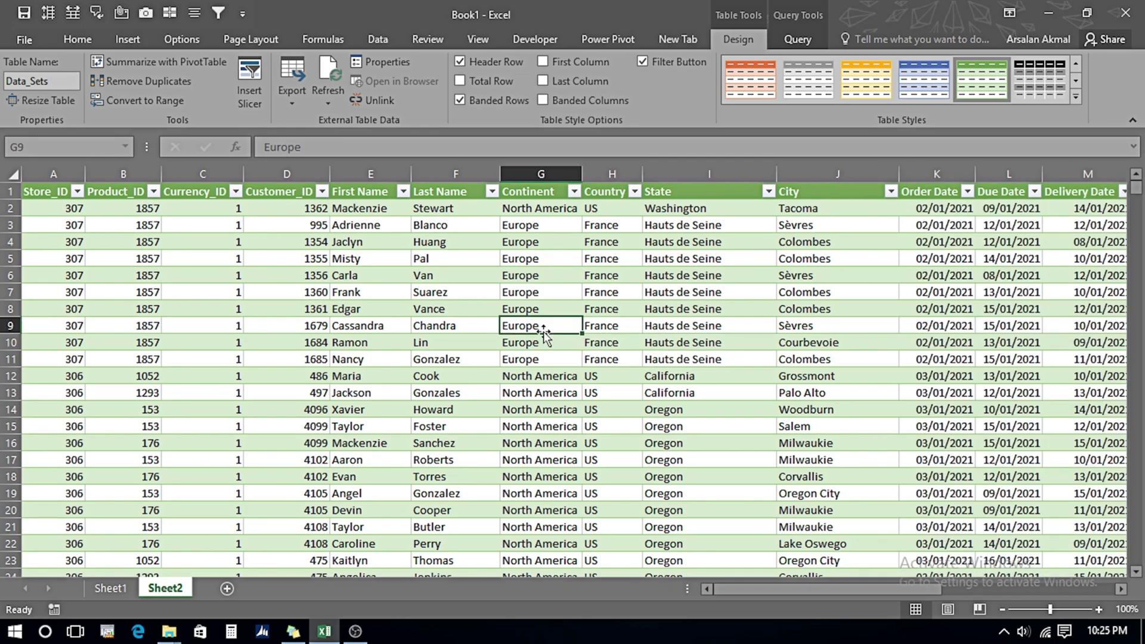
pyautogui.press('Left')
pyautogui.hotkey('ctrl', 'Left')
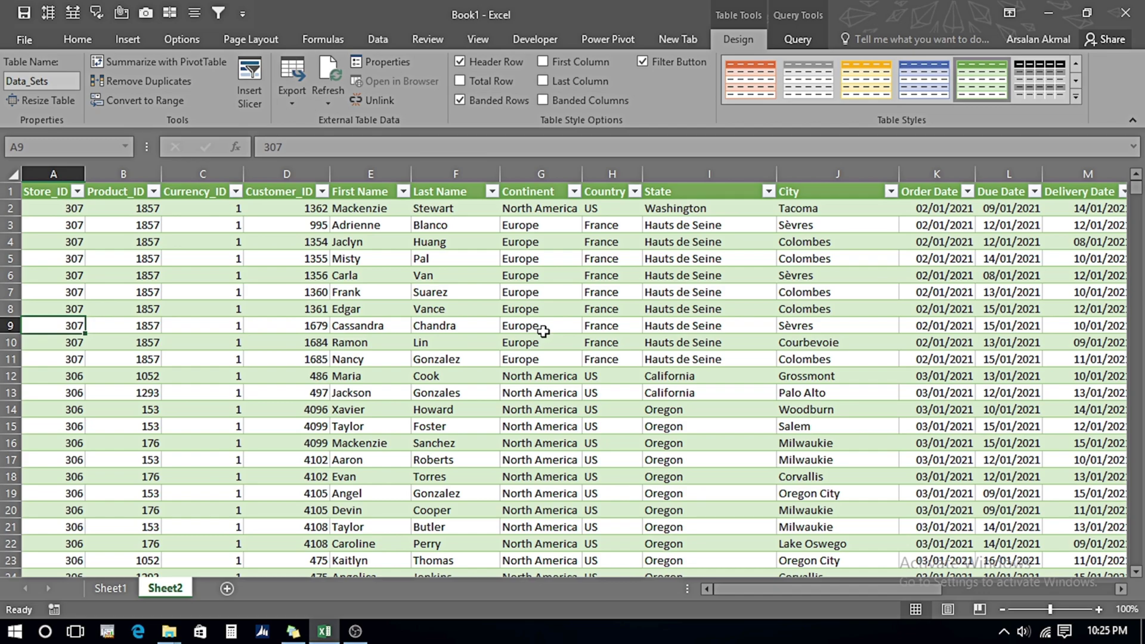
pyautogui.click(137, 37)
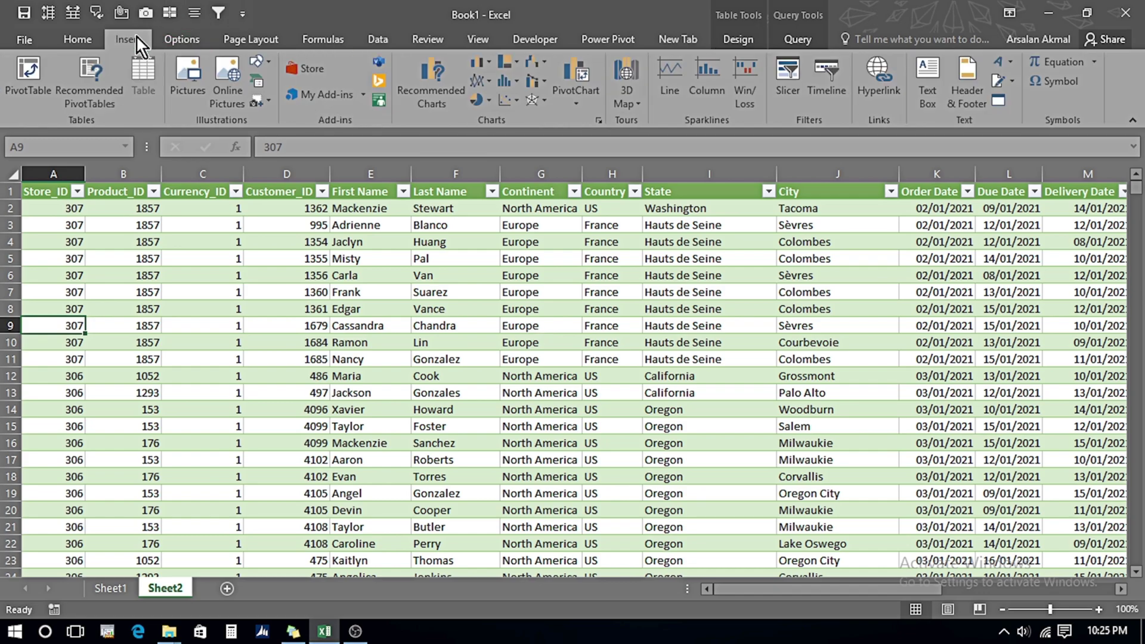
pyautogui.click(30, 89)
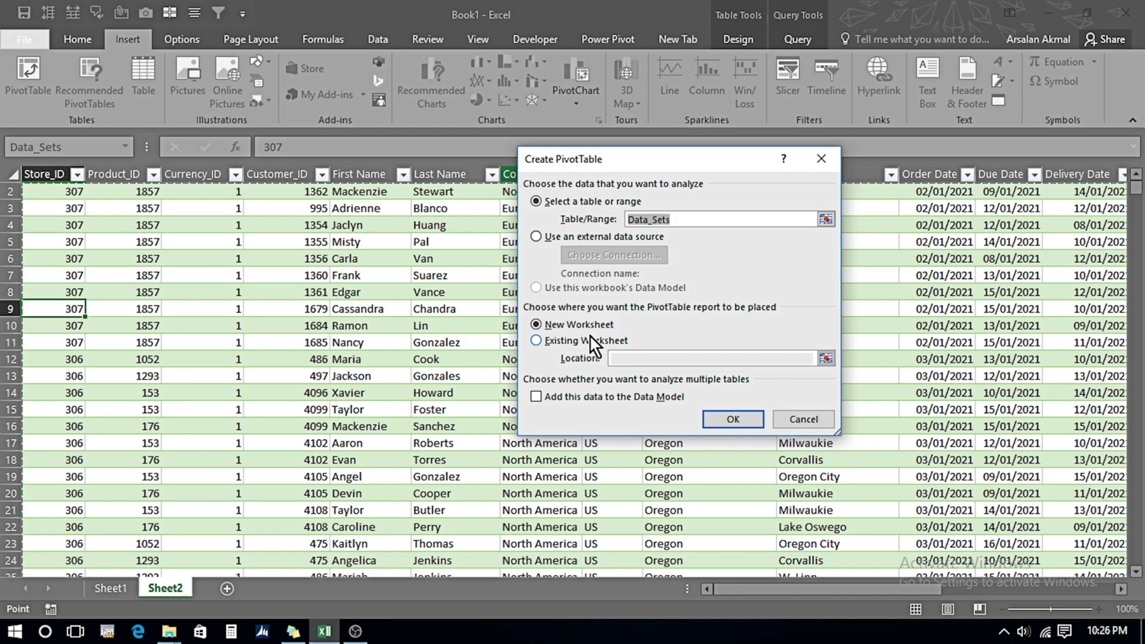
pyautogui.click(722, 420)
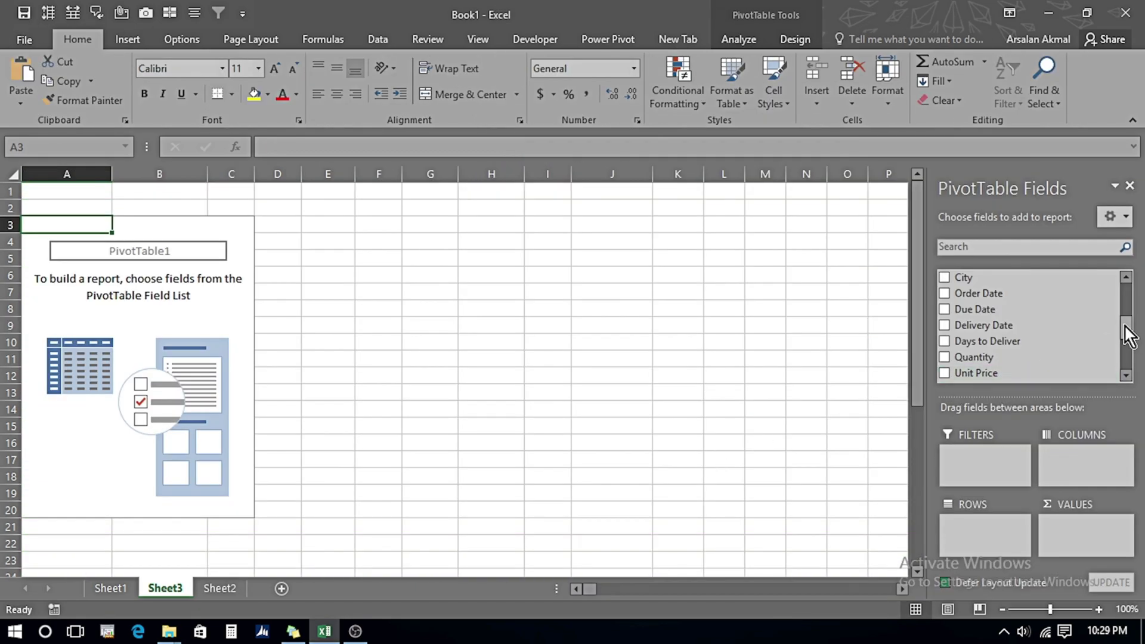
# Build the PivotTable with Country and Order Date as row fields and the sum of Quantity as values.
pyautogui.moveTo(1126, 328)
pyautogui.mouseDown()
pyautogui.moveTo(1124, 340)
pyautogui.moveTo(1124, 307)
pyautogui.mouseUp()
pyautogui.moveTo(972, 331); pyautogui.dragTo(967, 531)
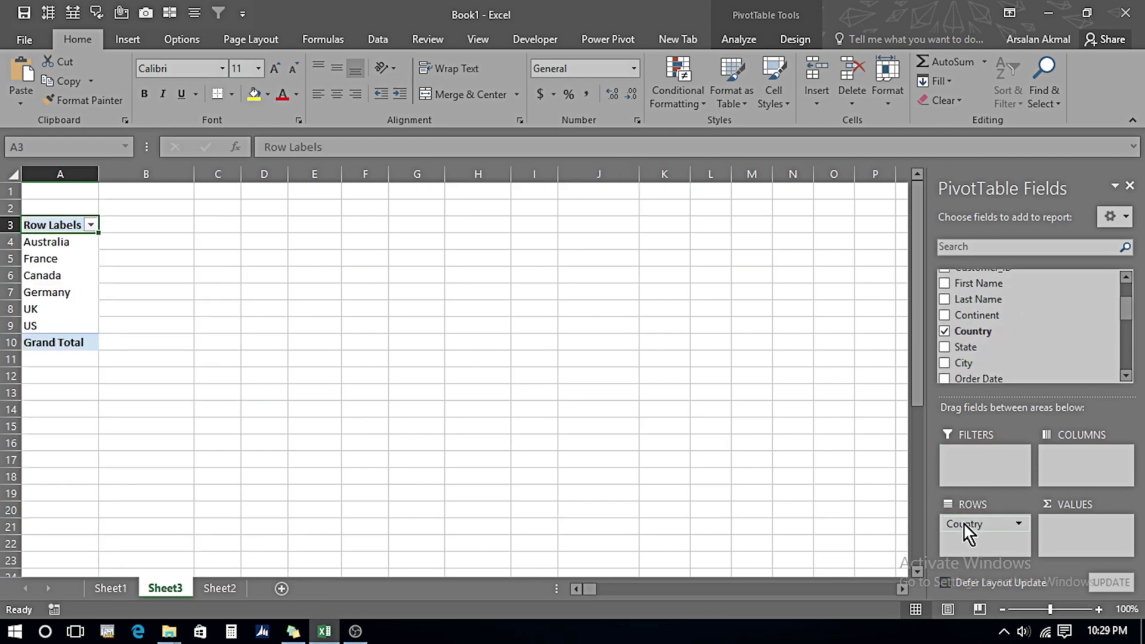
pyautogui.scroll(-2, 1014, 328)
pyautogui.moveTo(974, 356); pyautogui.dragTo(1071, 537)
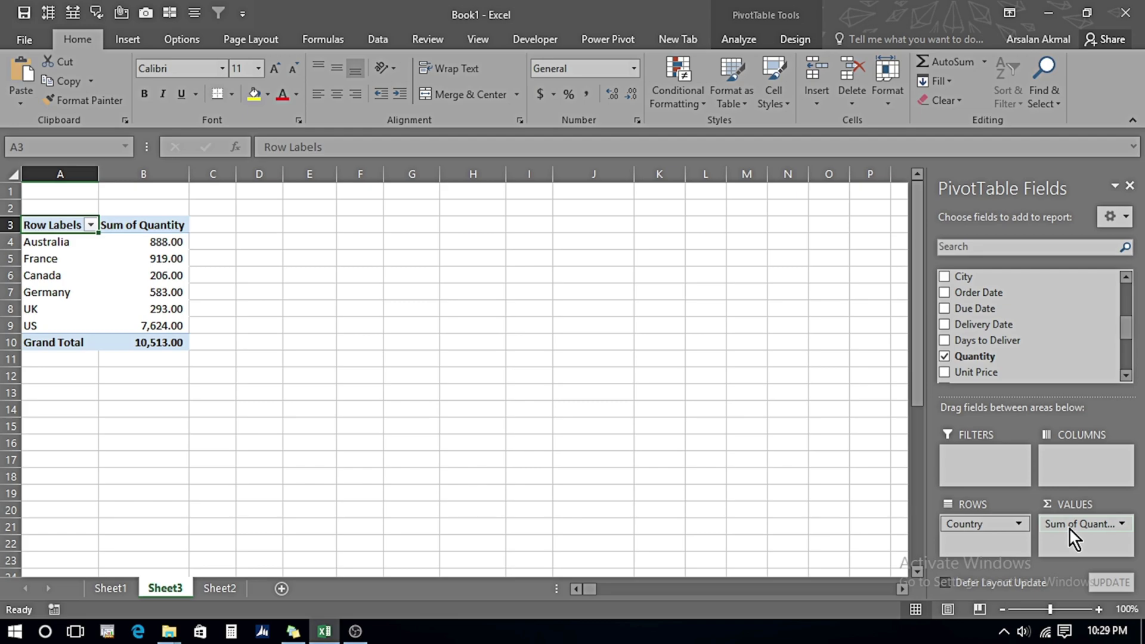
pyautogui.scroll(1, 1032, 311)
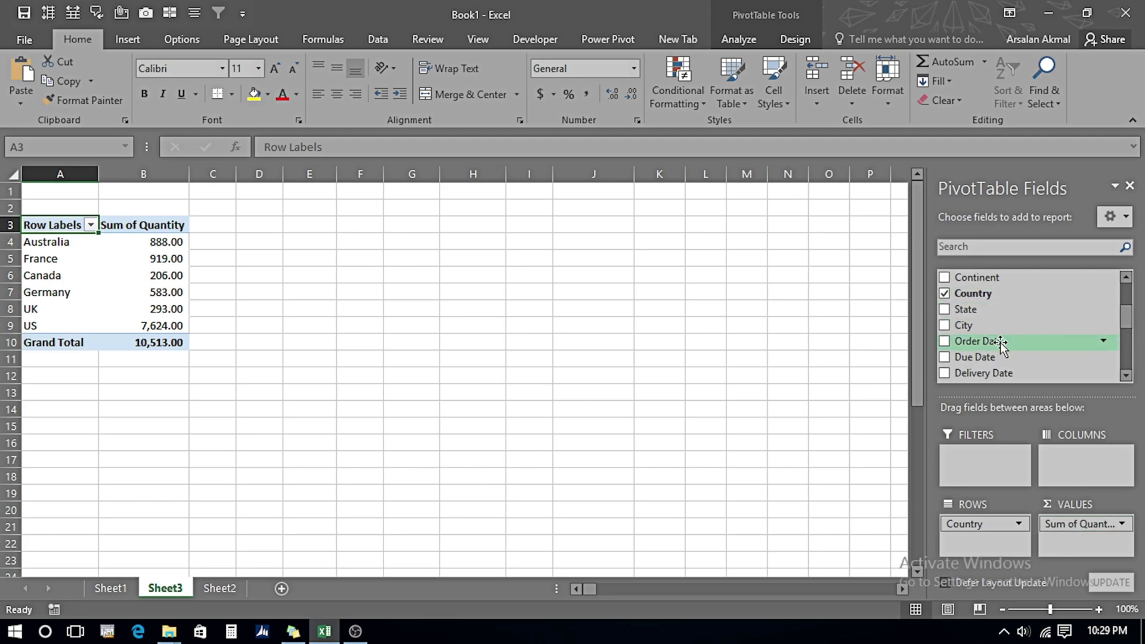
pyautogui.moveTo(1002, 341); pyautogui.dragTo(968, 543)
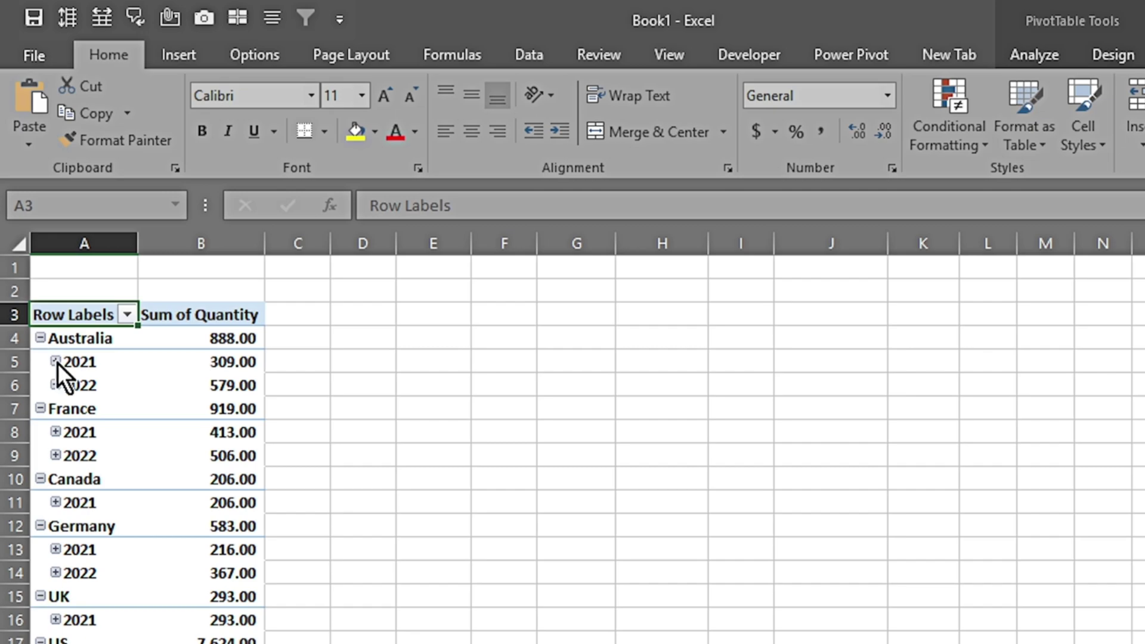
# Expand the 2021 quarters in the PivotTable to inspect them, and collapse them again.
pyautogui.click(56, 361)
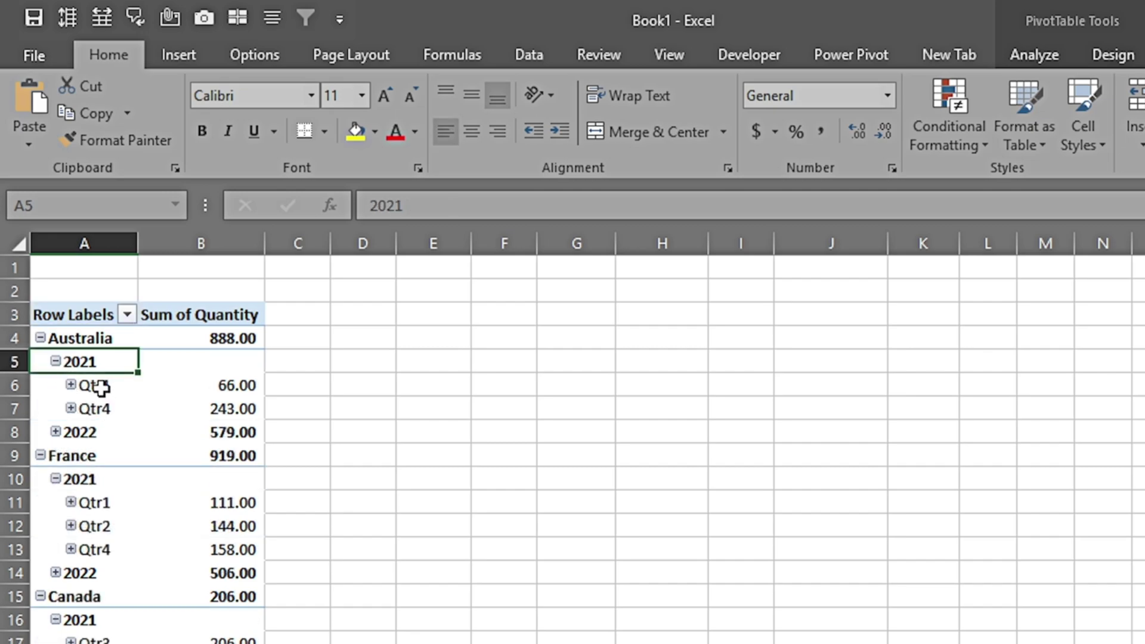
pyautogui.click(56, 361)
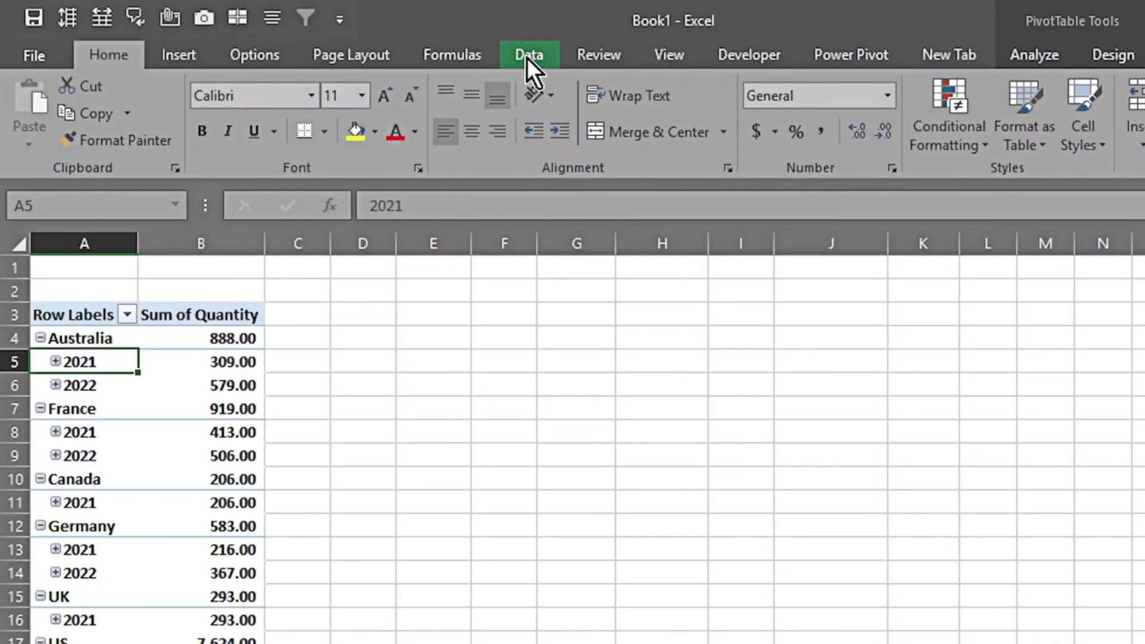
# Refresh all data in the workbook and select the 2023 row under Australia in the PivotTable.
pyautogui.click(526, 58)
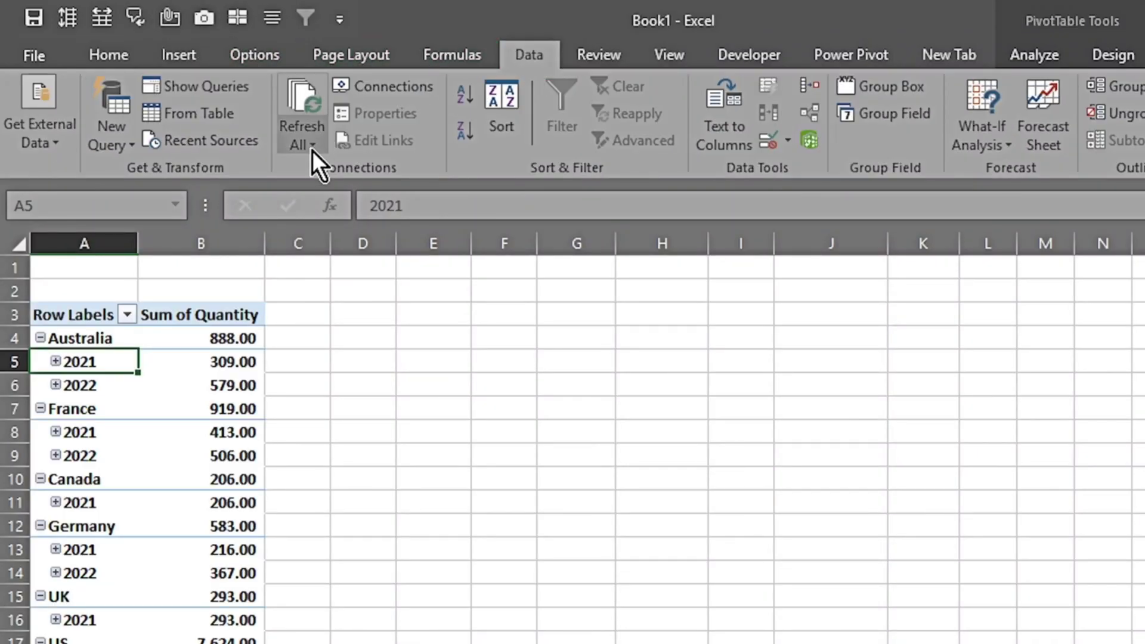
pyautogui.click(306, 102)
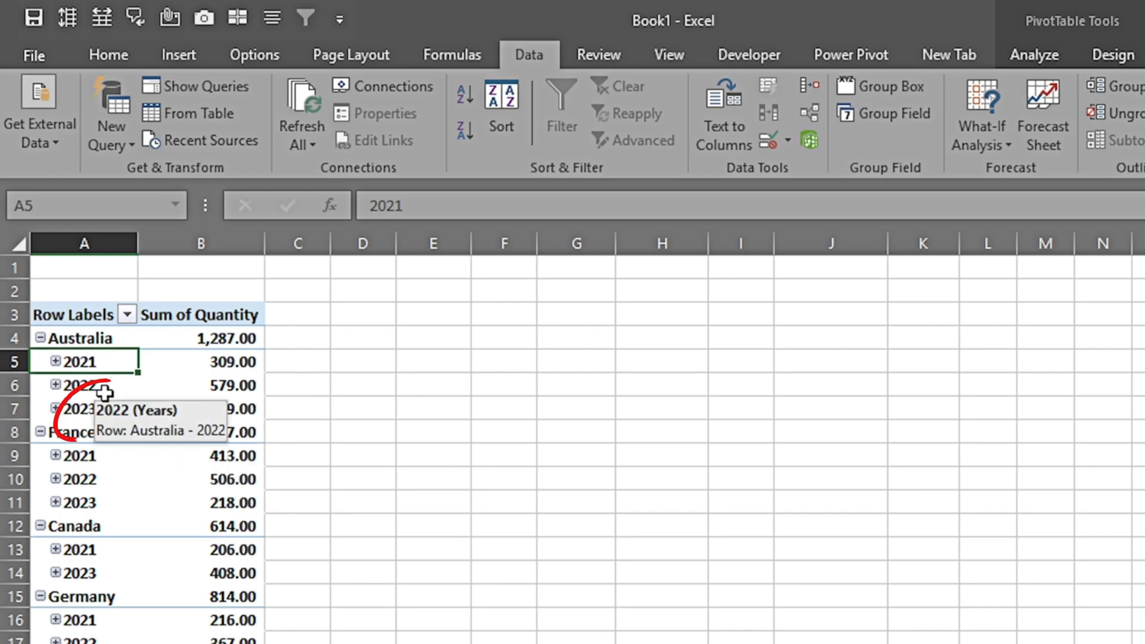
pyautogui.press('Down')
pyautogui.press('Down')
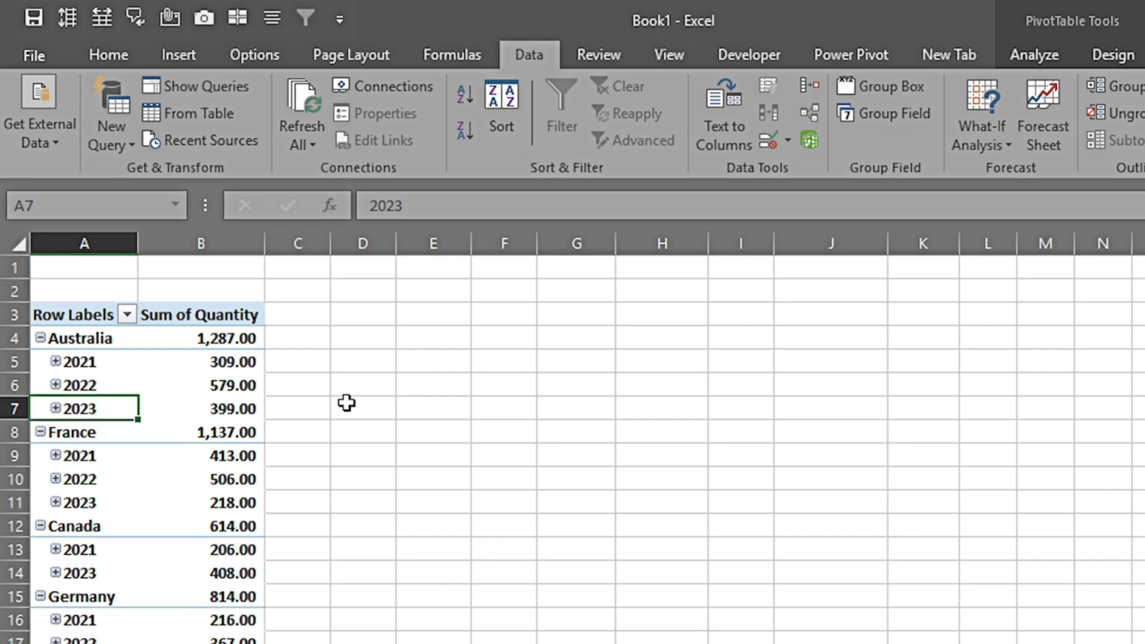
# Collapse the Australia group in the PivotTable.
pyautogui.click(40, 338)
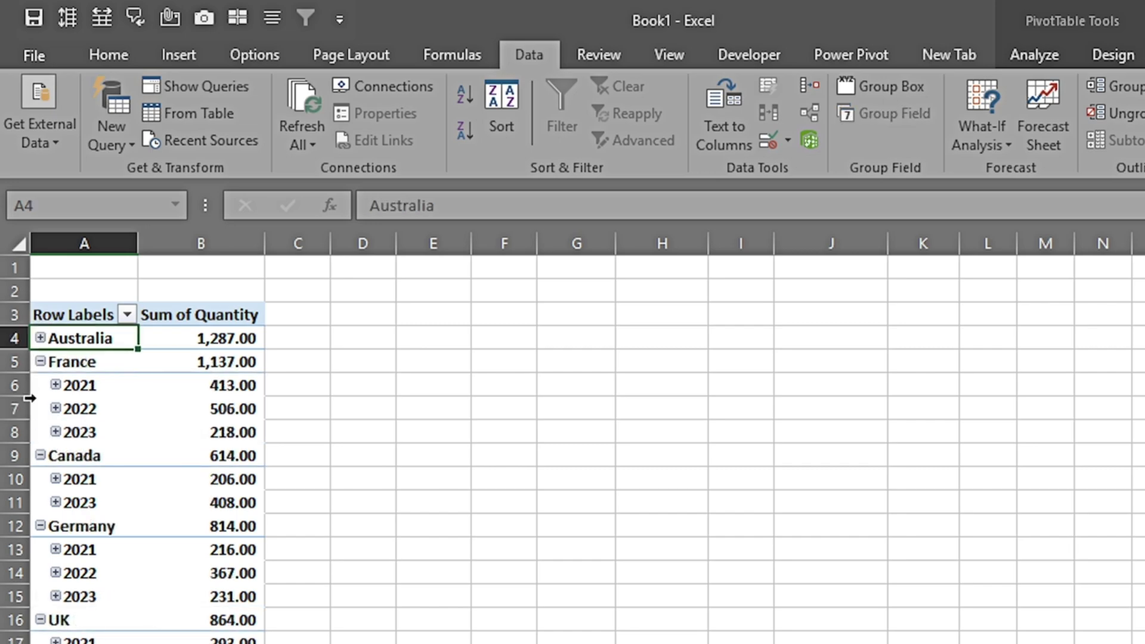